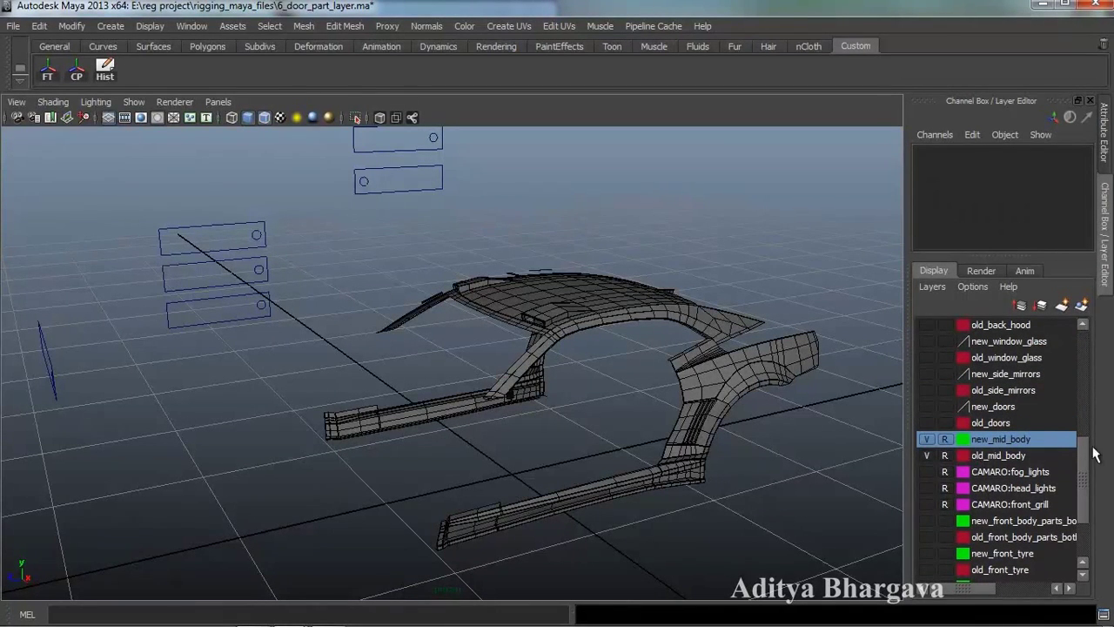
Examine the new_mid_body display layer's settings and save the layer.
left_click_drag(1086, 473, 1086, 515)
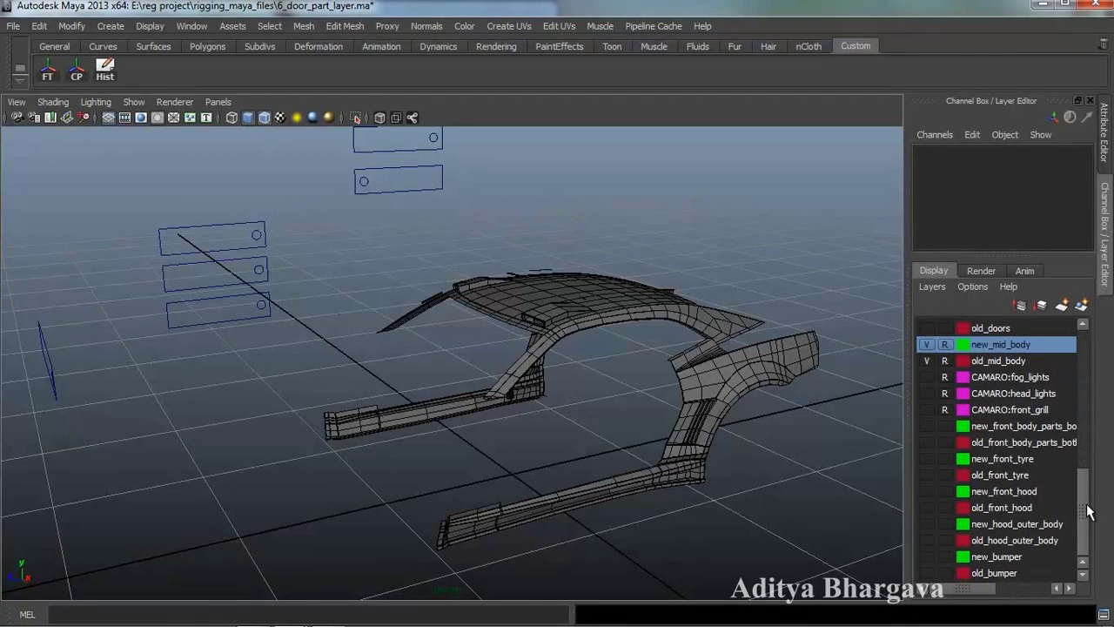
left_click_drag(1087, 509, 1073, 494)
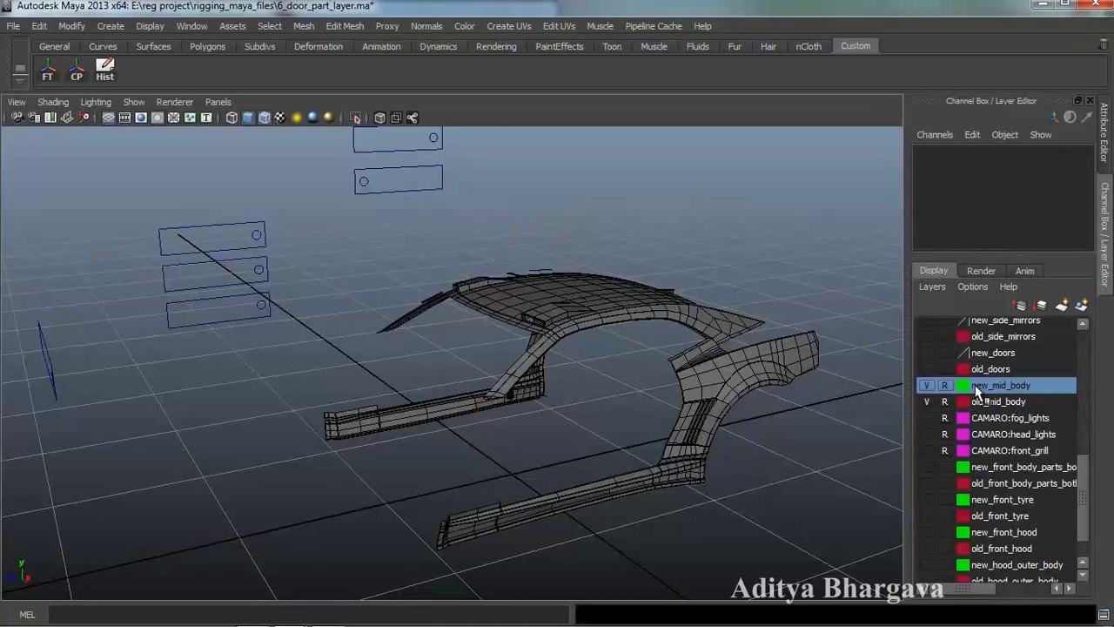
double_click(1009, 388)
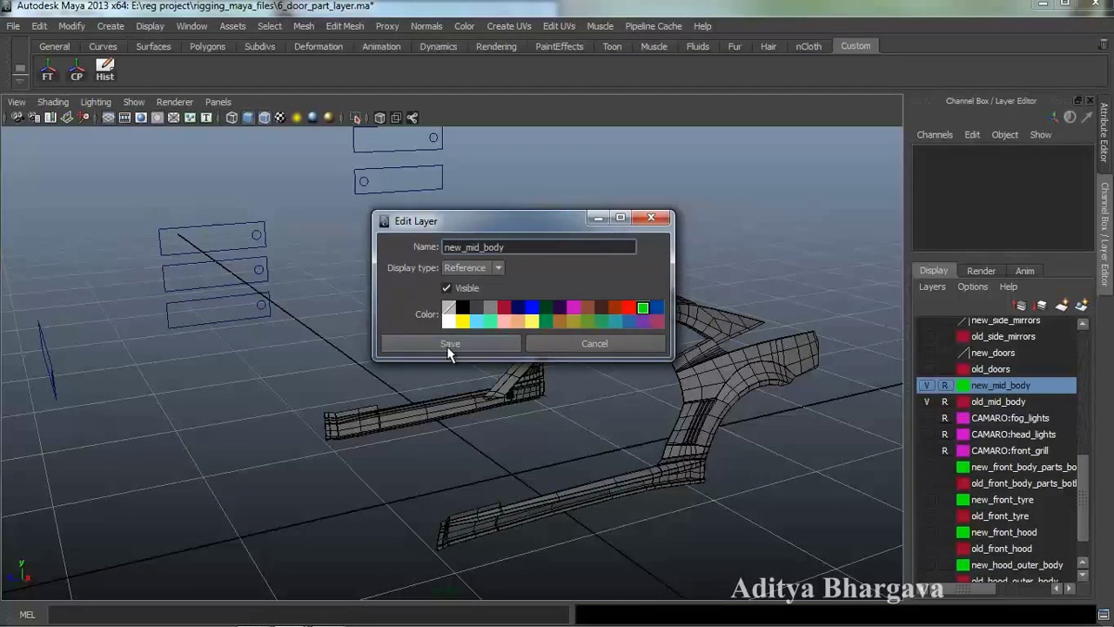
left_click(452, 345)
Show and hide the old_doors and new_doors layers in turn to compare the two sets of doors.
left_click_drag(1090, 483, 1087, 460)
left_click(927, 446)
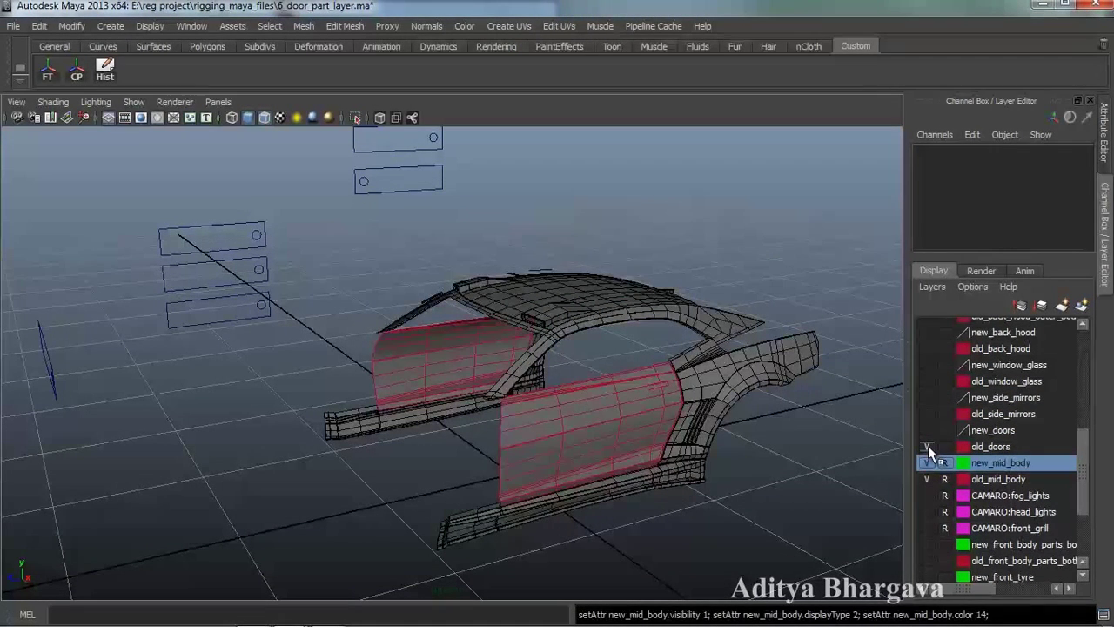
left_click(926, 447)
left_click(927, 446)
left_click(927, 446)
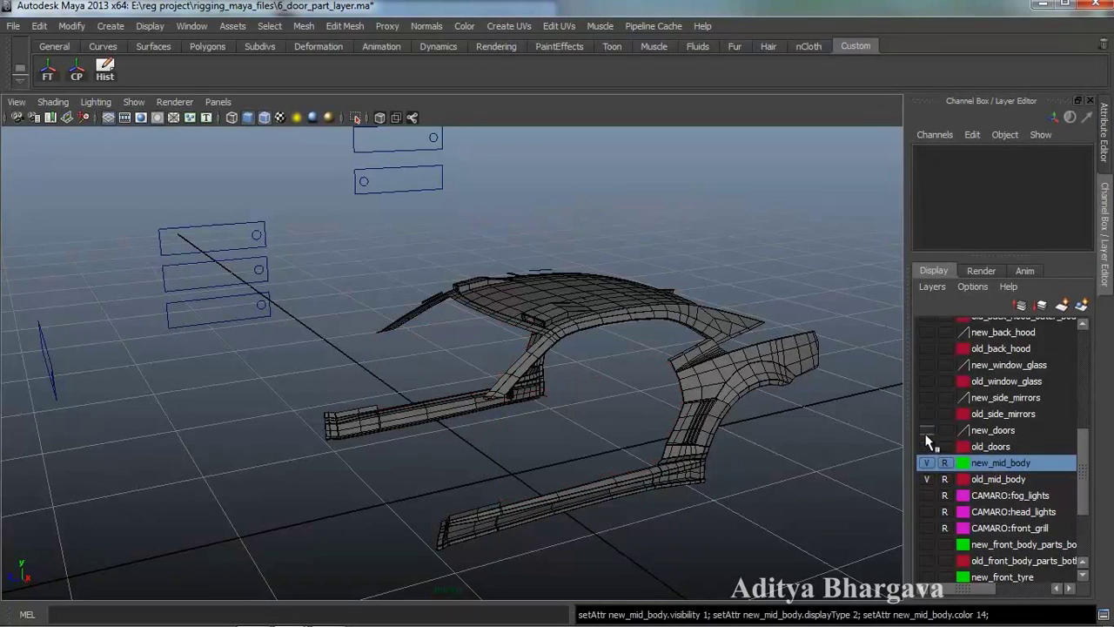
left_click(927, 447)
left_click(927, 447)
left_click(927, 430)
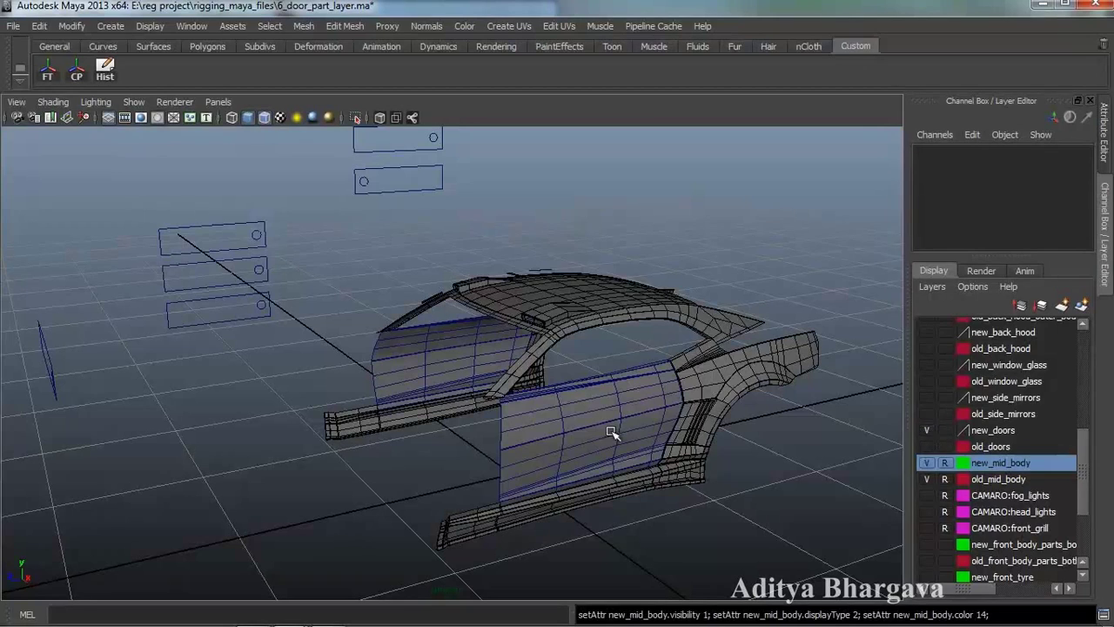
left_click(927, 430)
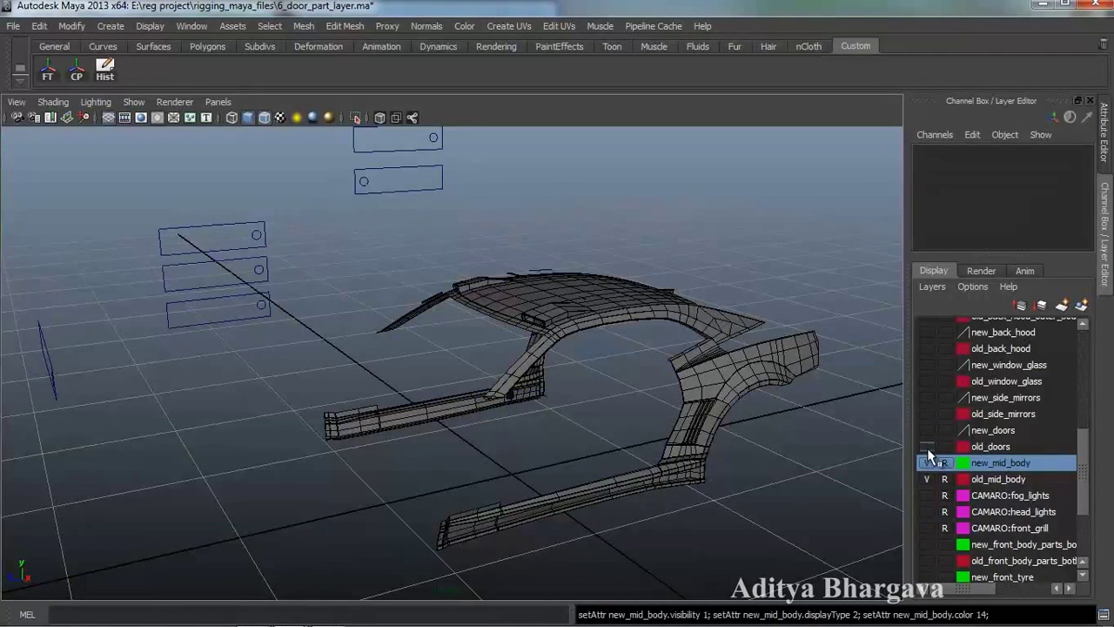
Check the body and door parts by toggling the visibility and display type of the new_mid_body and old_doors layers.
left_click_drag(621, 459, 630, 464, "alt")
left_click(376, 225)
mouse_move(318, 215)
left_mouse_down()
mouse_move(445, 217)
mouse_move(318, 218)
left_mouse_up()
left_click(927, 464)
left_click(926, 447)
left_click(926, 447)
left_click(926, 463)
left_click_drag(764, 451, 761, 444, "alt")
left_click(710, 391)
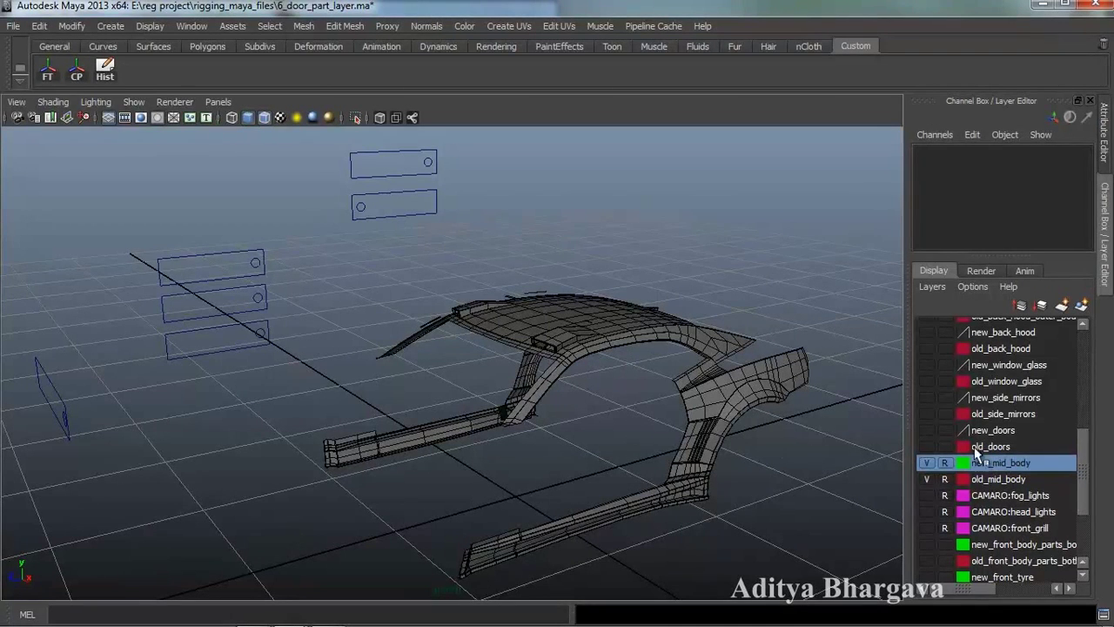
left_click(946, 464)
left_click(946, 464)
left_click_drag(723, 483, 729, 458, "alt")
middle_click_drag(726, 454, 728, 457, "alt")
Show the old_doors layer and select the lower door panels.
left_click(972, 446)
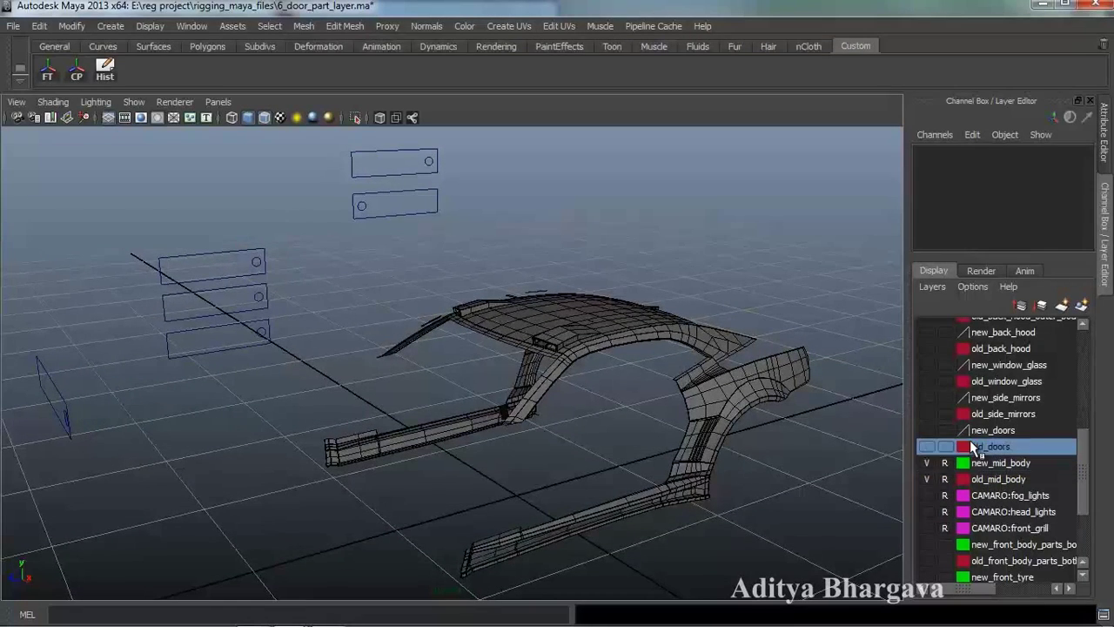
left_click(927, 447)
left_click_drag(738, 464, 706, 499, "alt")
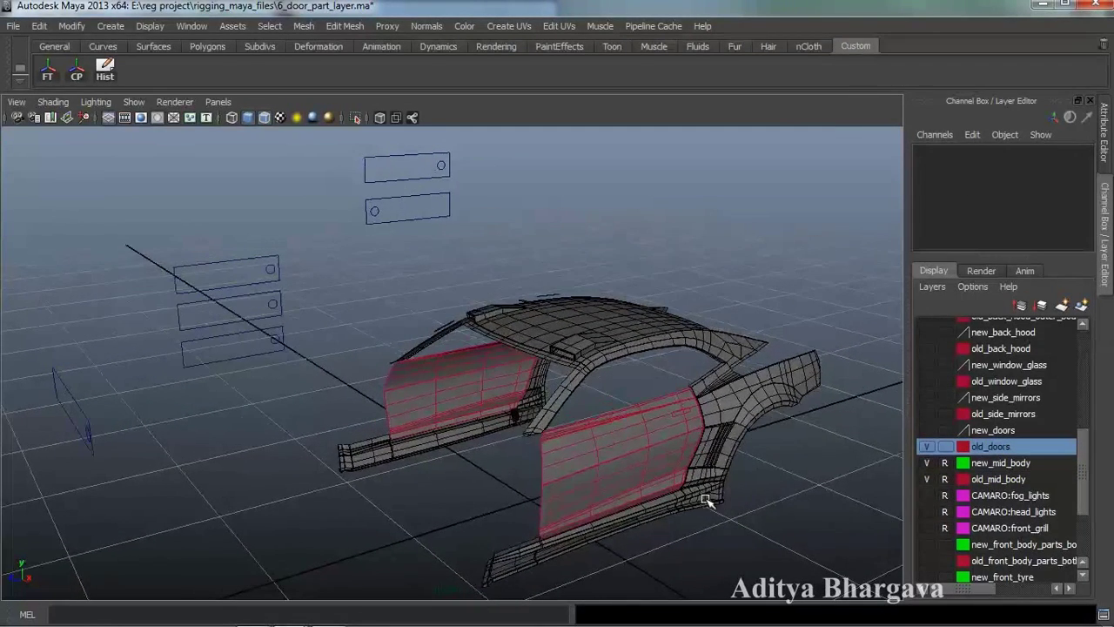
left_click(639, 485)
left_click_drag(607, 487, 520, 454, "alt")
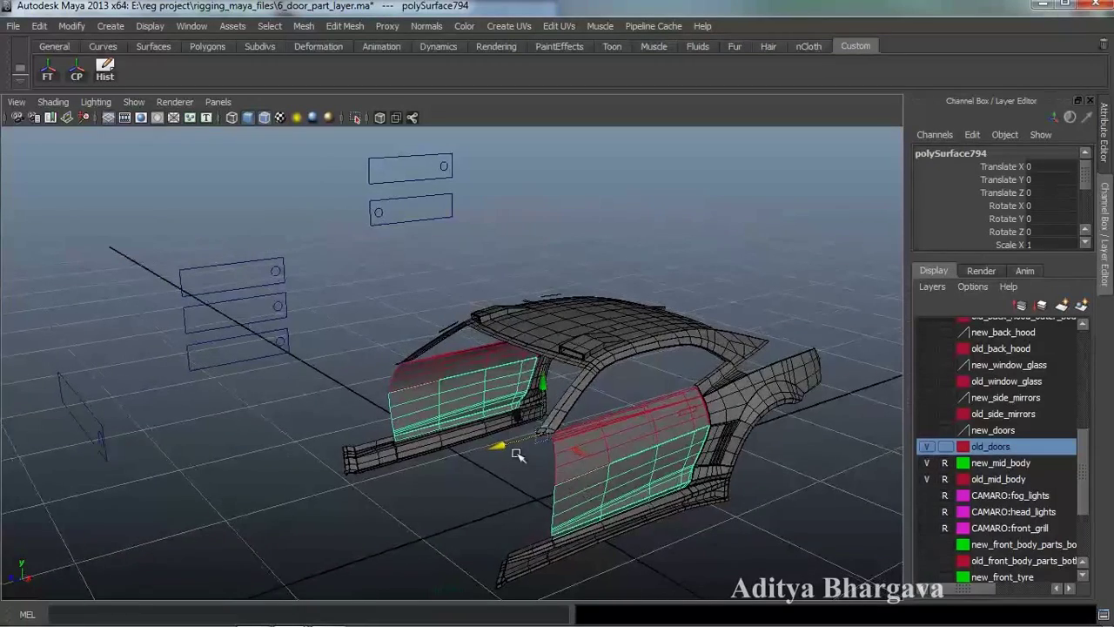
mouse_move(569, 481)
left_mouse_down("alt")
mouse_move(565, 473)
mouse_move(577, 495)
mouse_move(584, 481)
left_mouse_up("alt")
Select the upper door panels and open Set Driven Key with them as the driven object.
left_click(656, 429)
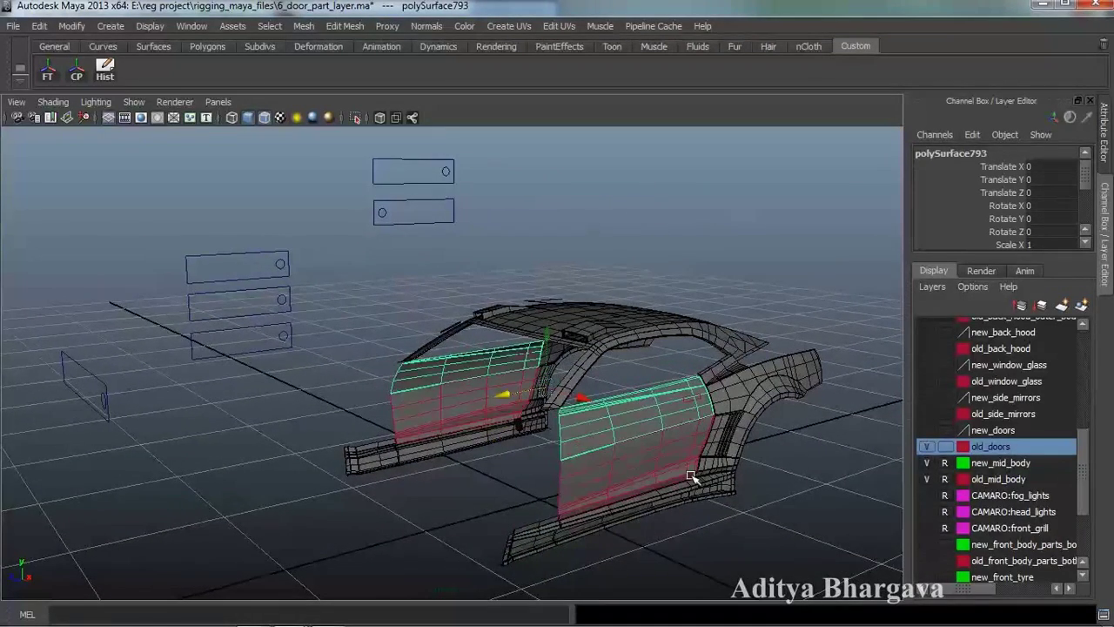
left_click_drag(656, 484, 659, 478, "alt")
middle_click_drag(672, 490, 687, 470, "alt")
mouse_move(687, 470)
left_mouse_down("alt")
mouse_move(644, 478)
mouse_move(672, 467)
left_mouse_up("alt")
scroll(644, 478, "up", 4)
scroll(653, 475, "down", 4)
scroll(647, 474, "up", 3)
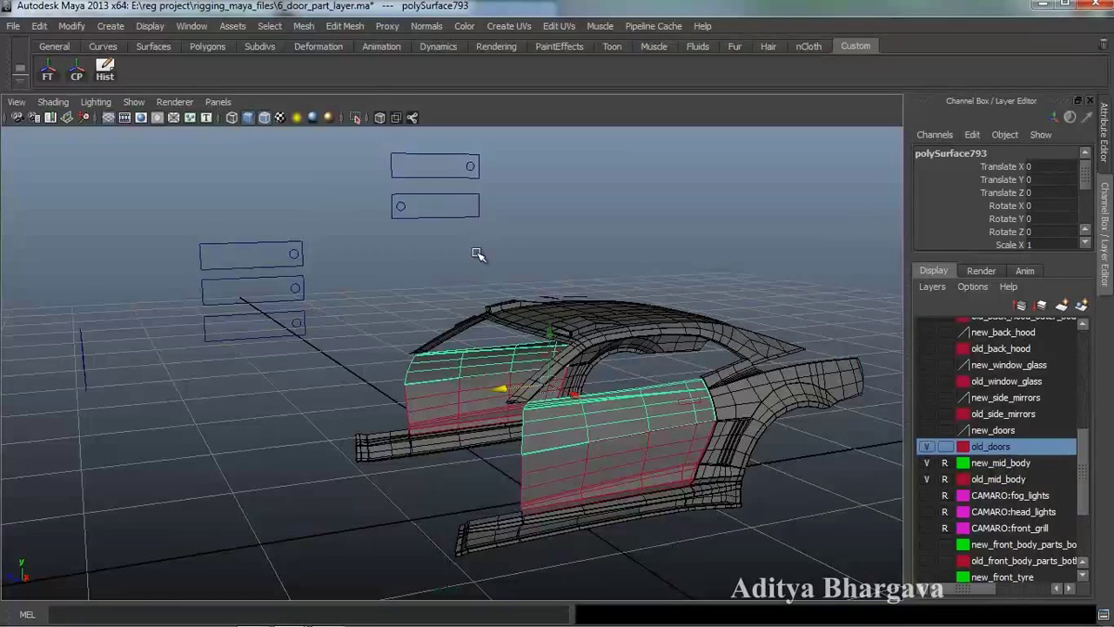
key("space")
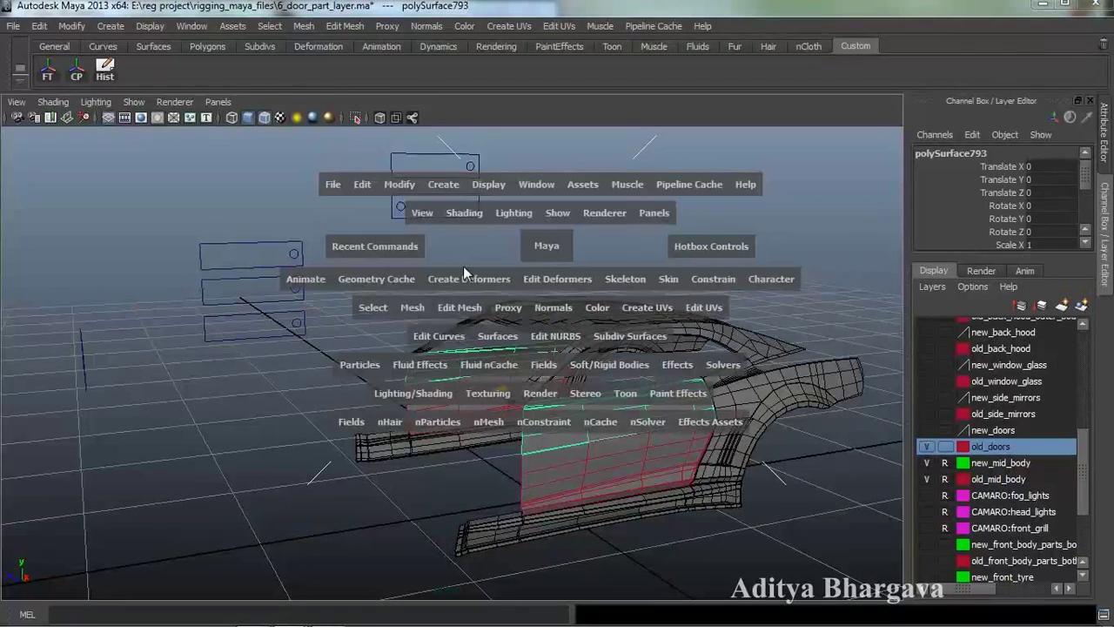
left_click(320, 280)
mouse_move(374, 358)
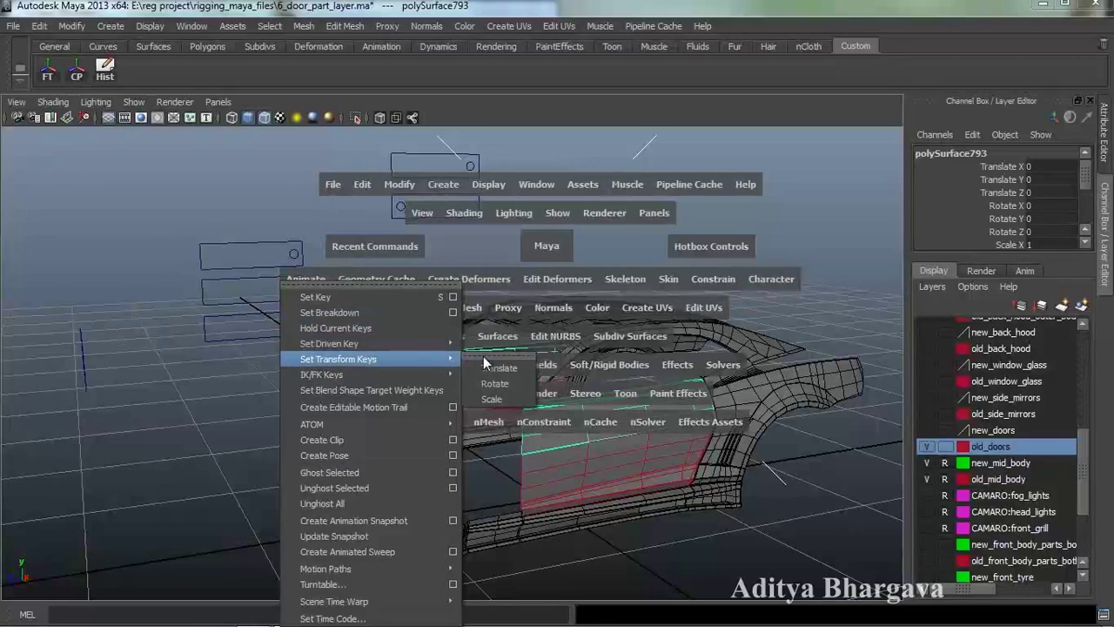
mouse_move(435, 343)
left_click(496, 344)
left_click_drag(501, 263, 510, 291, "alt")
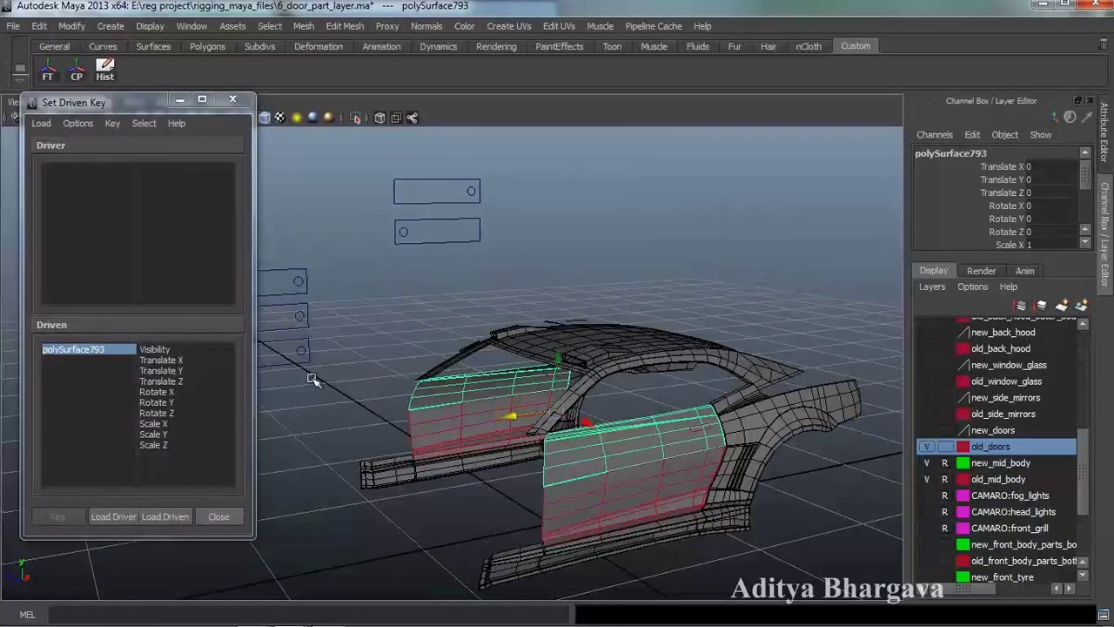
Load the circle control nurbsCircle7 as the driver and the lower door panels as the driven object.
left_click(401, 224)
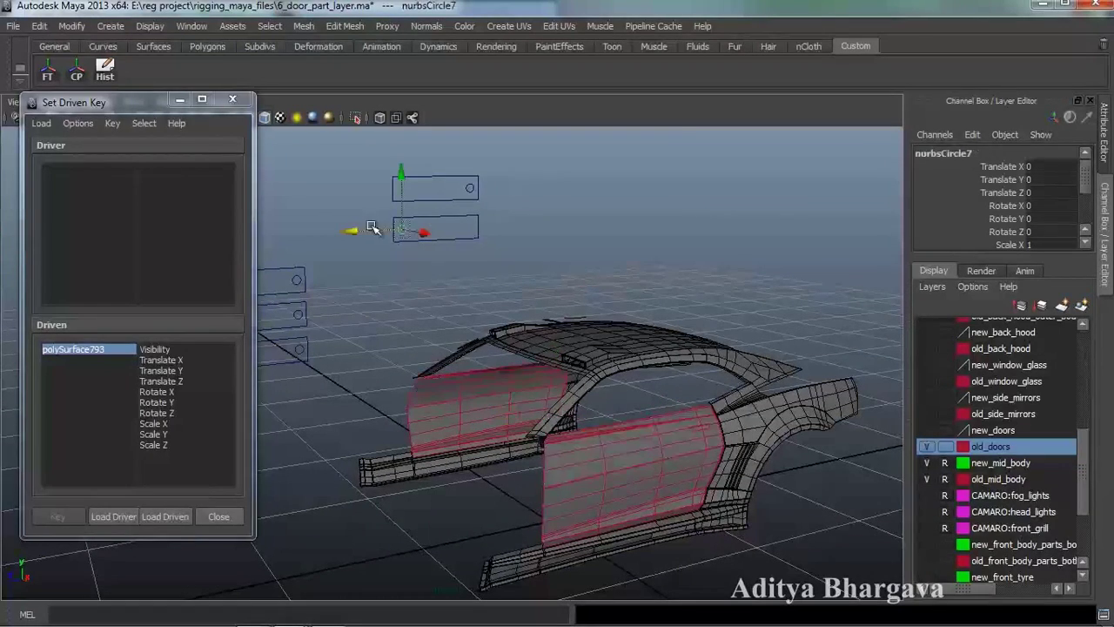
left_click(128, 515)
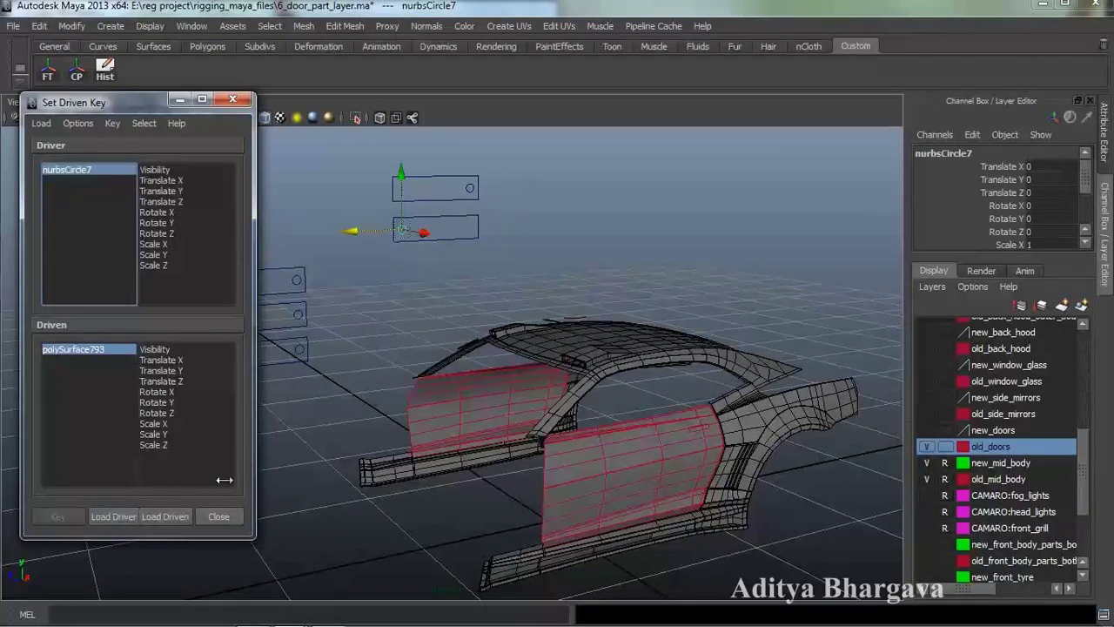
middle_click_drag(559, 418, 564, 383, "alt")
left_click(595, 464)
left_click_drag(591, 487, 557, 430, "alt")
middle_click_drag(557, 430, 545, 446, "alt")
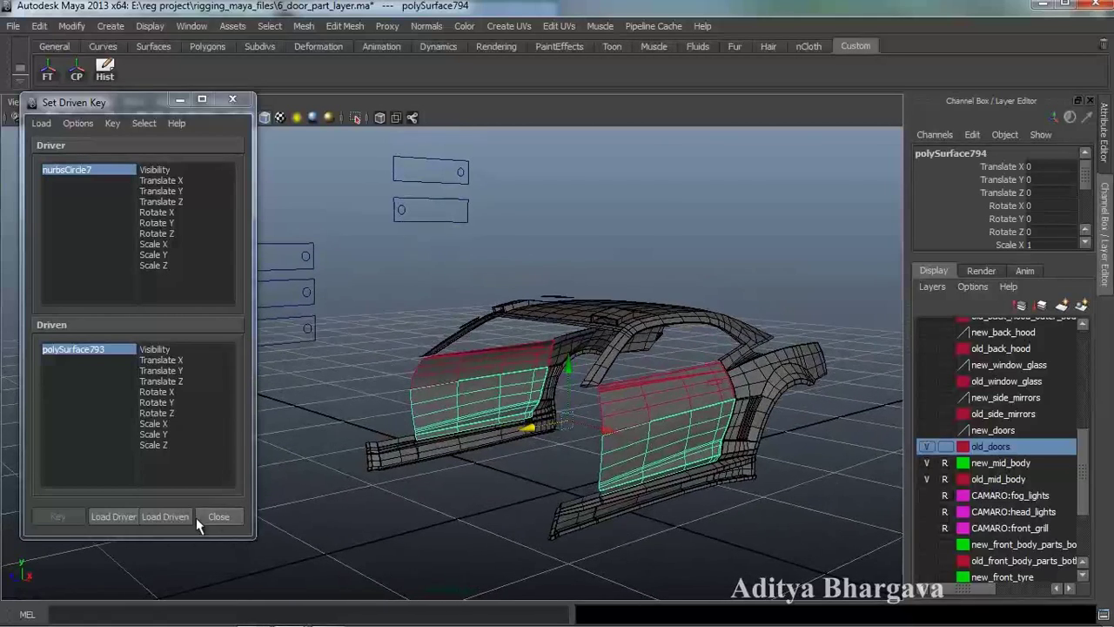
left_click(163, 516)
Pair the circle control's Translate Z as driver with the lower door panels' Scale X as driven attribute.
middle_click_drag(639, 471, 641, 423, "alt")
mouse_move(642, 423)
left_mouse_down("alt")
mouse_move(636, 408)
mouse_move(635, 433)
left_mouse_up("alt")
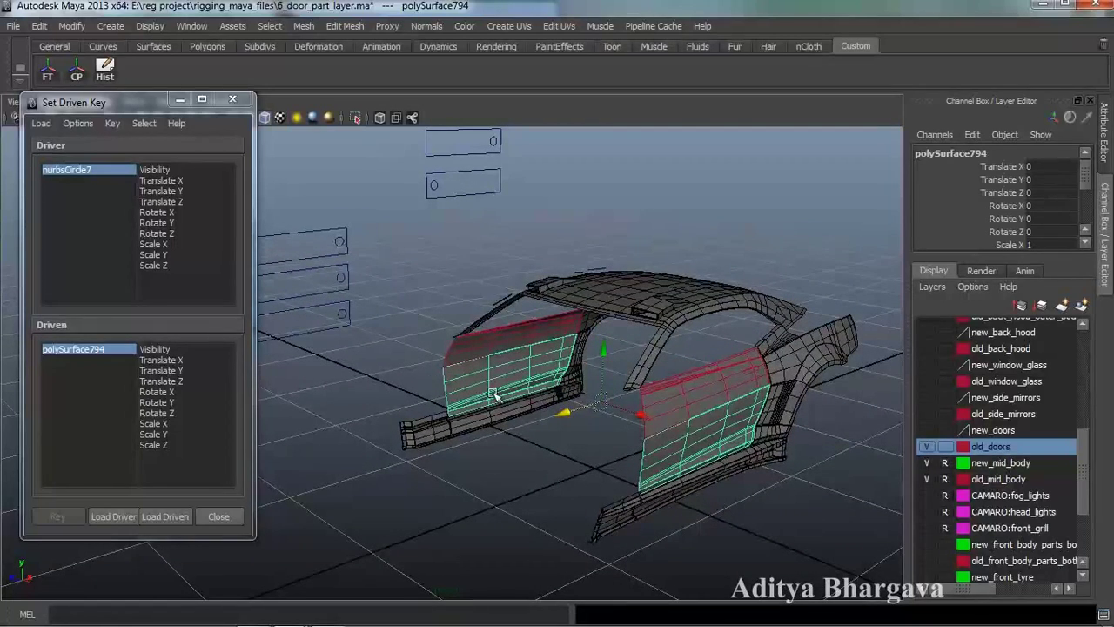
mouse_move(628, 434)
left_mouse_down("alt")
mouse_move(641, 439)
mouse_move(627, 455)
left_mouse_up("alt")
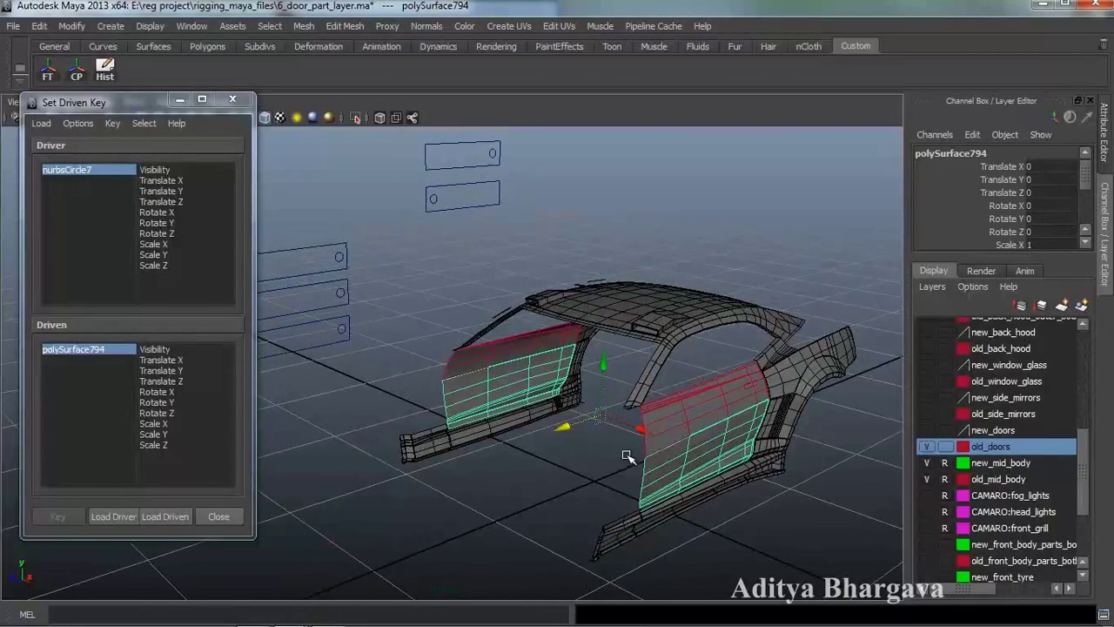
left_click(180, 430)
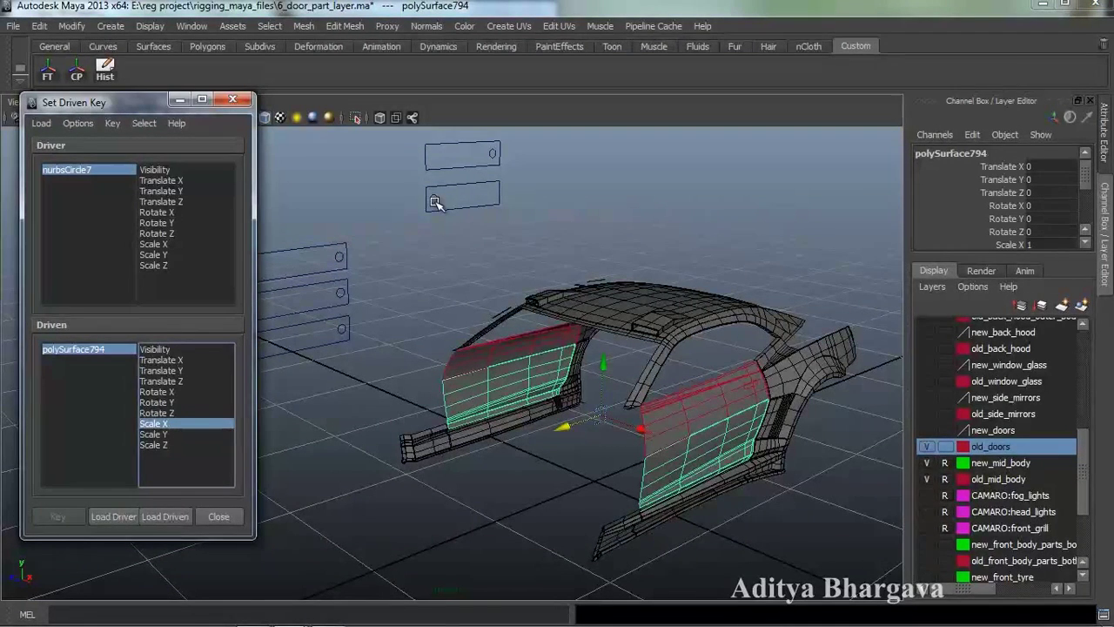
left_click(171, 202)
Set the first driven key with the circle control at its start and the lower door panels at Scale X 1.
left_click_drag(369, 260, 547, 350, "alt")
key("r")
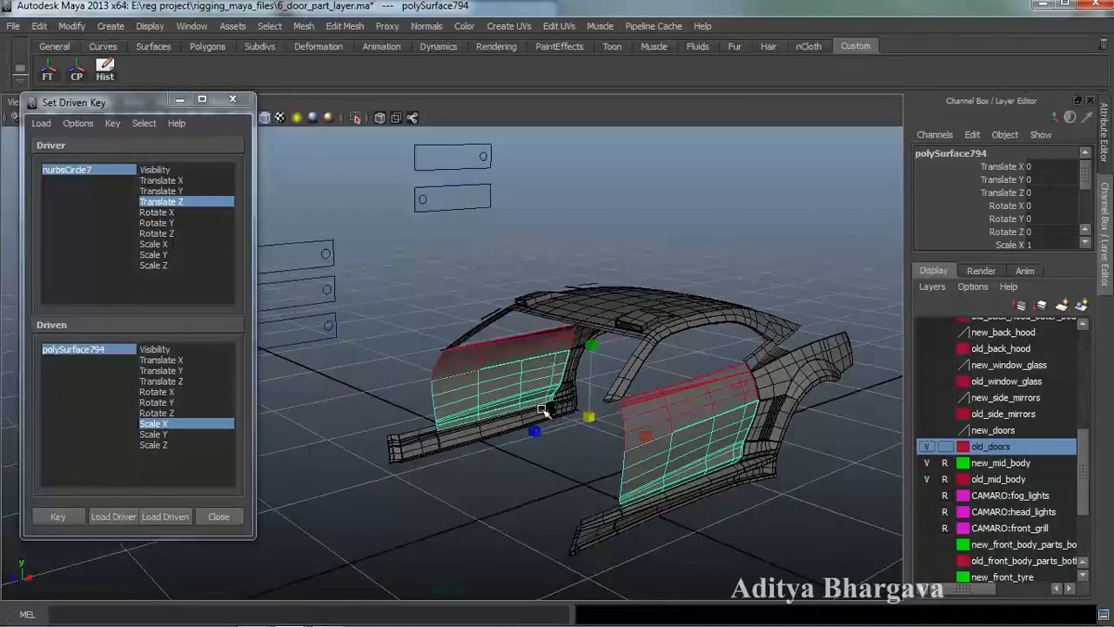
left_click_drag(548, 393, 582, 427, "alt")
right_click_drag(583, 427, 567, 386, "alt")
mouse_move(568, 385)
left_mouse_down("alt")
mouse_move(569, 398)
mouse_move(579, 370)
left_mouse_up("alt")
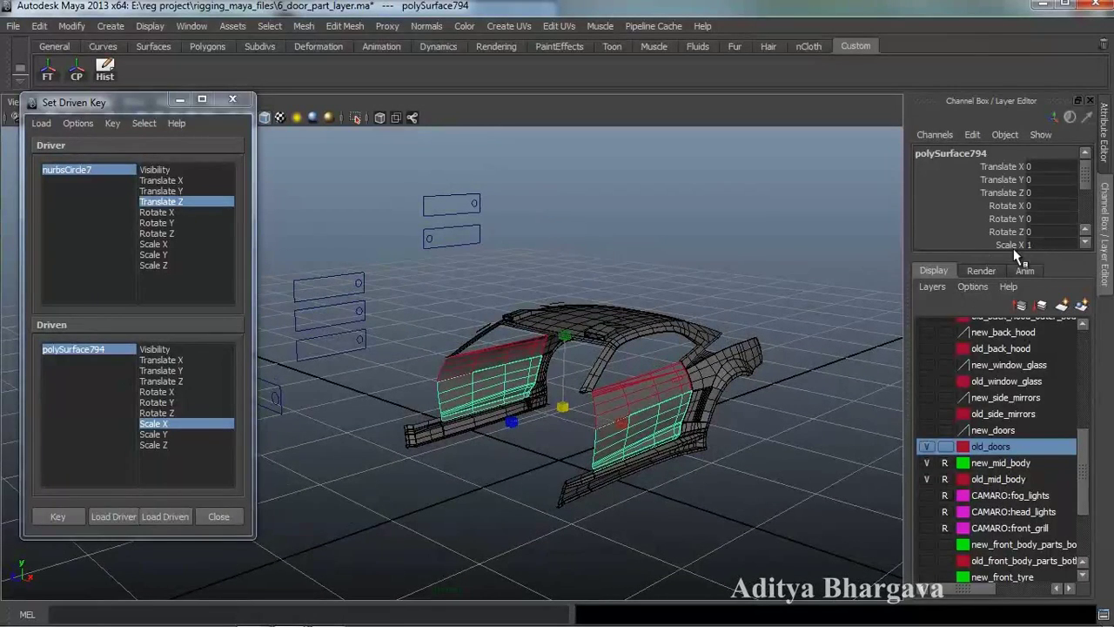
left_click_drag(1015, 260, 1016, 351)
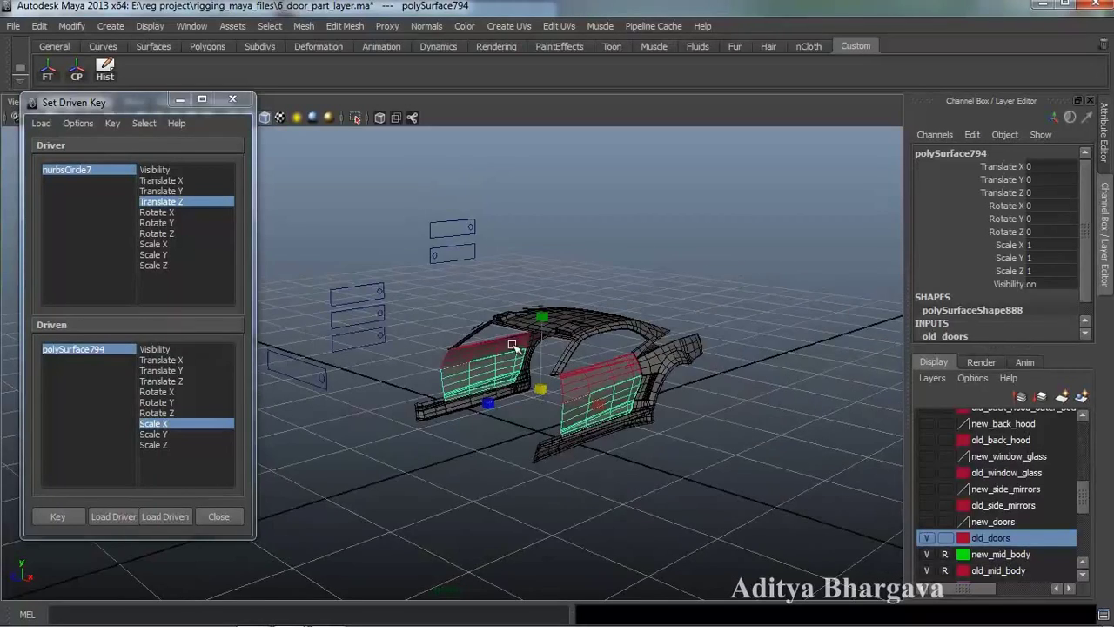
left_click_drag(538, 403, 494, 314, "alt")
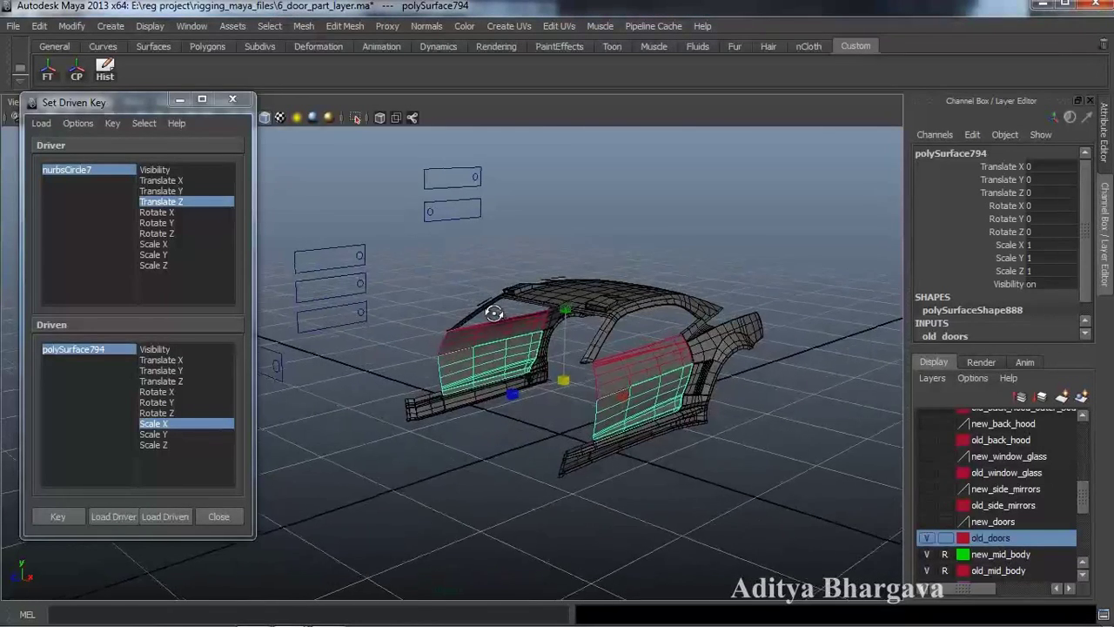
left_click(69, 514)
left_click_drag(576, 375, 588, 366, "alt")
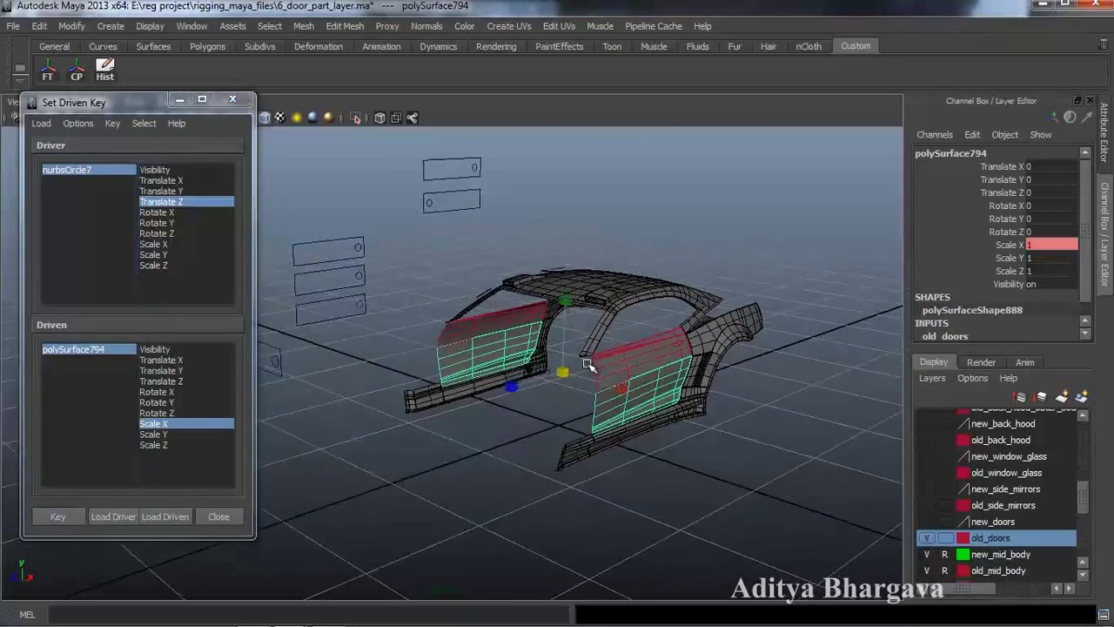
Slide the circle control nurbsCircle7 along its slider to a Translate Z of about -0.129.
left_click(427, 202)
left_click_drag(440, 225, 396, 210, "alt")
left_click(423, 204)
scroll(409, 289, "up", 2)
left_click_drag(413, 293, 418, 300, "alt")
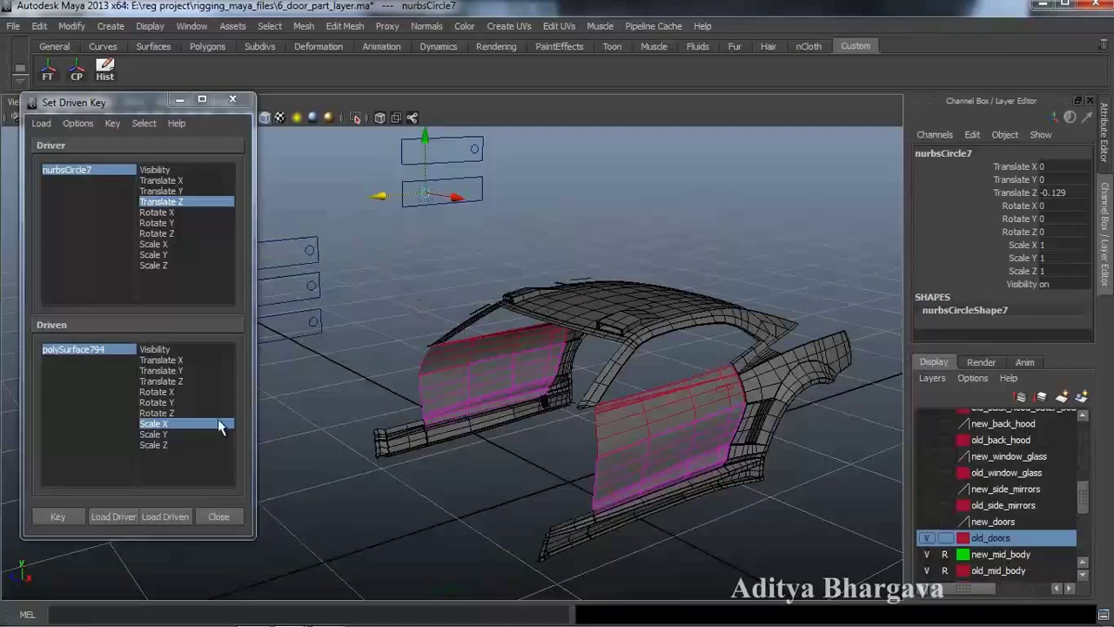
Scale the lower door panels outward in X to about 1.057 and set the second driven key.
left_click(96, 352)
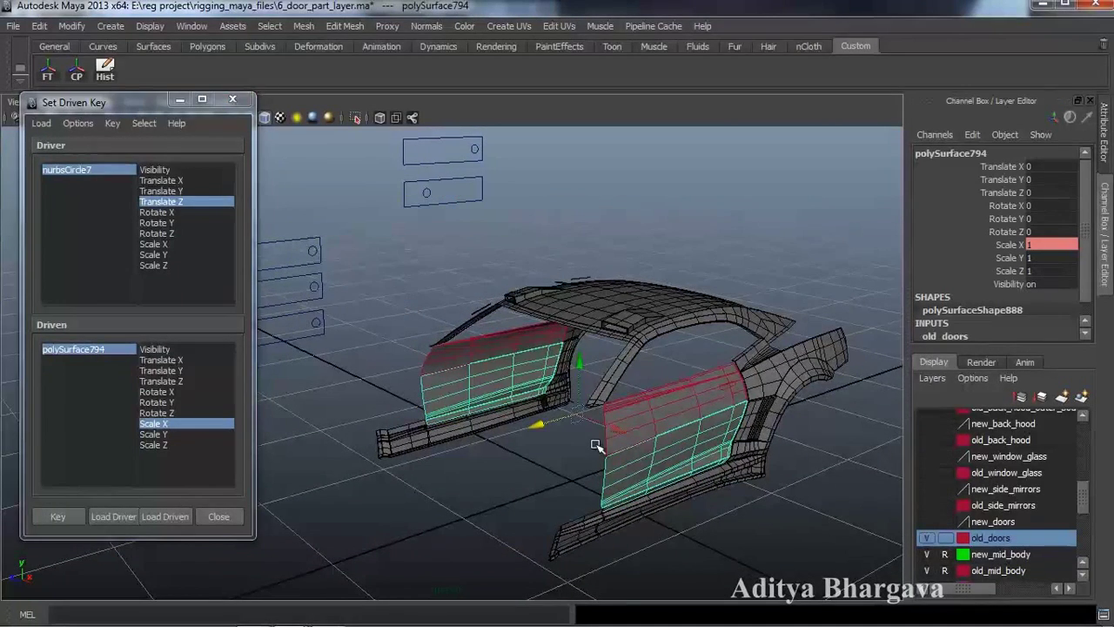
left_click_drag(530, 502, 557, 500, "alt")
left_click_drag(644, 434, 651, 437)
middle_click_drag(653, 439, 647, 448)
left_click_drag(646, 448, 692, 426, "alt")
middle_click_drag(692, 427, 696, 423)
left_click_drag(703, 462, 657, 458, "alt")
scroll(657, 458, "up", 2)
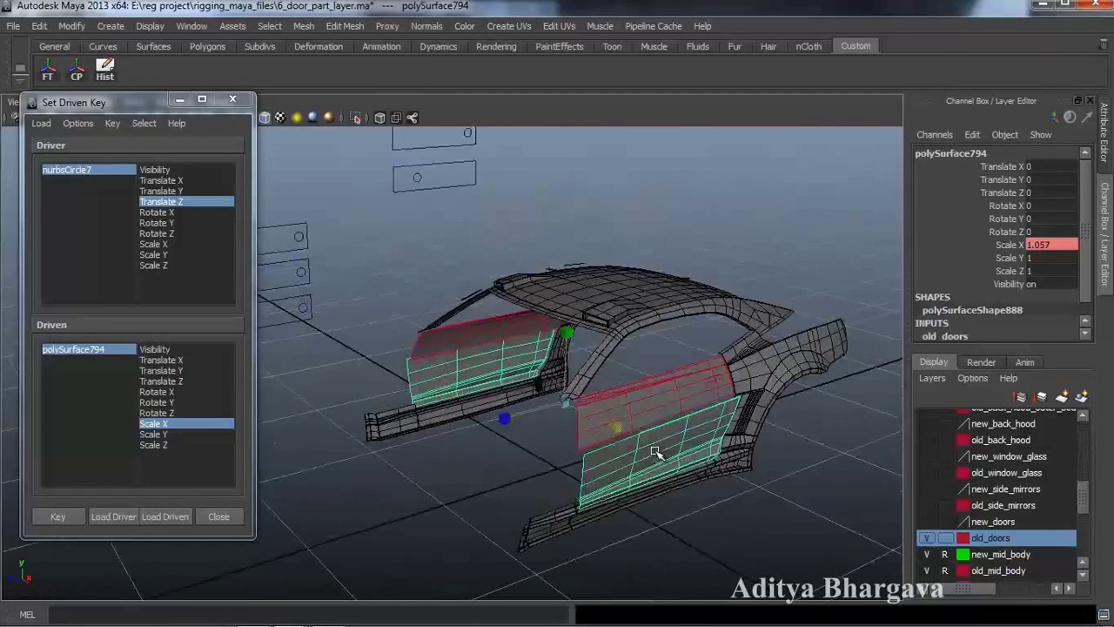
left_click(72, 522)
left_click_drag(379, 477, 378, 465, "alt")
middle_click_drag(378, 464, 381, 459, "alt")
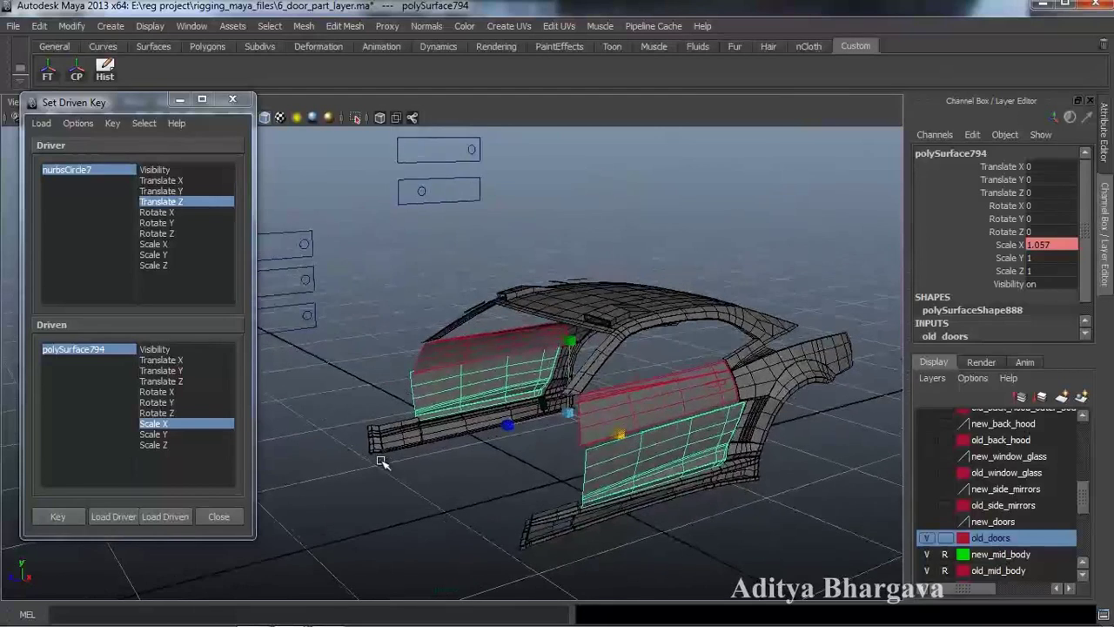
Slide the circle control back along Z to its starting position to test the driven door scaling.
left_click(422, 202)
key("w")
left_click_drag(381, 193, 346, 195)
left_click_drag(416, 328, 455, 340, "alt")
Activate the Cut Faces Tool on the lower door panels and try a cut along their upper edge in the perspective view.
left_click(531, 432)
left_click_drag(550, 408, 392, 423, "alt")
left_click(345, 26)
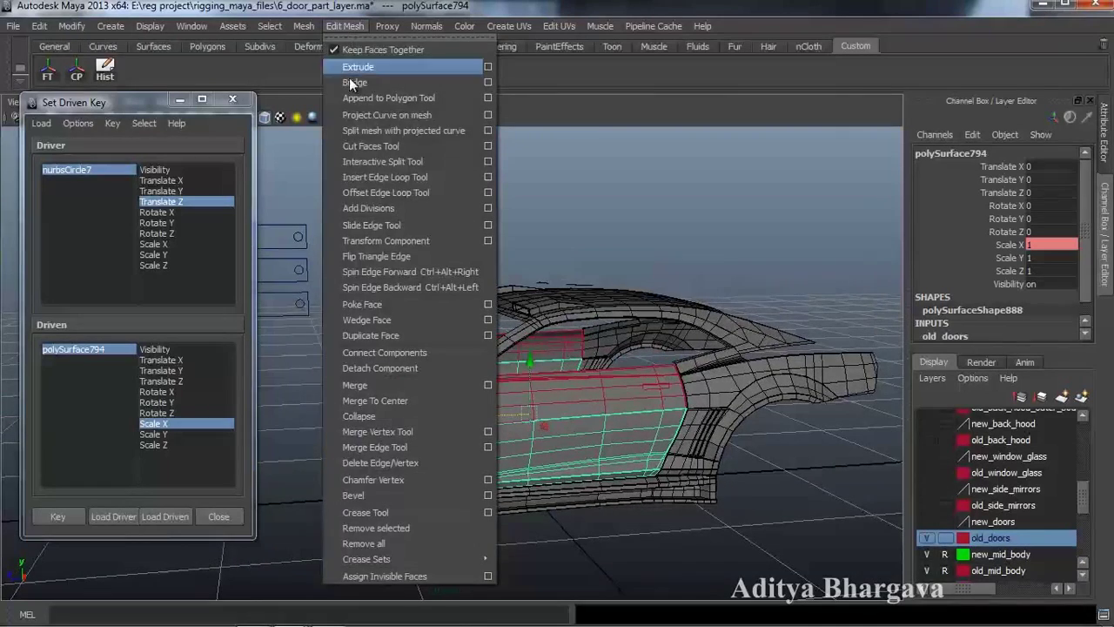
left_click(352, 147)
left_click_drag(405, 383, 686, 350, "alt")
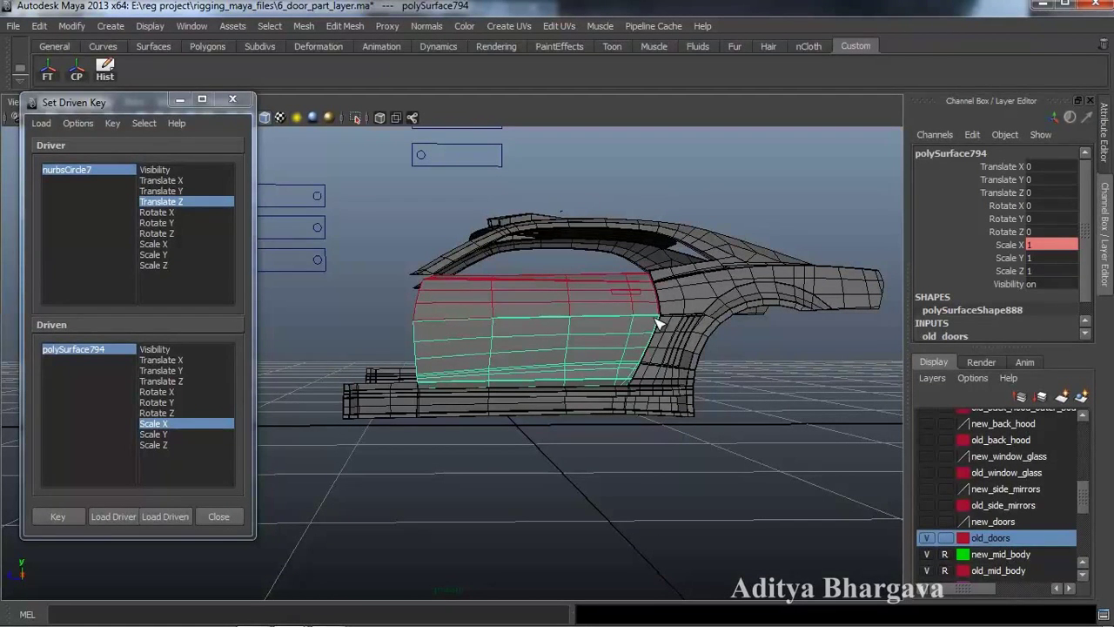
left_click_drag(534, 346, 464, 339, "alt")
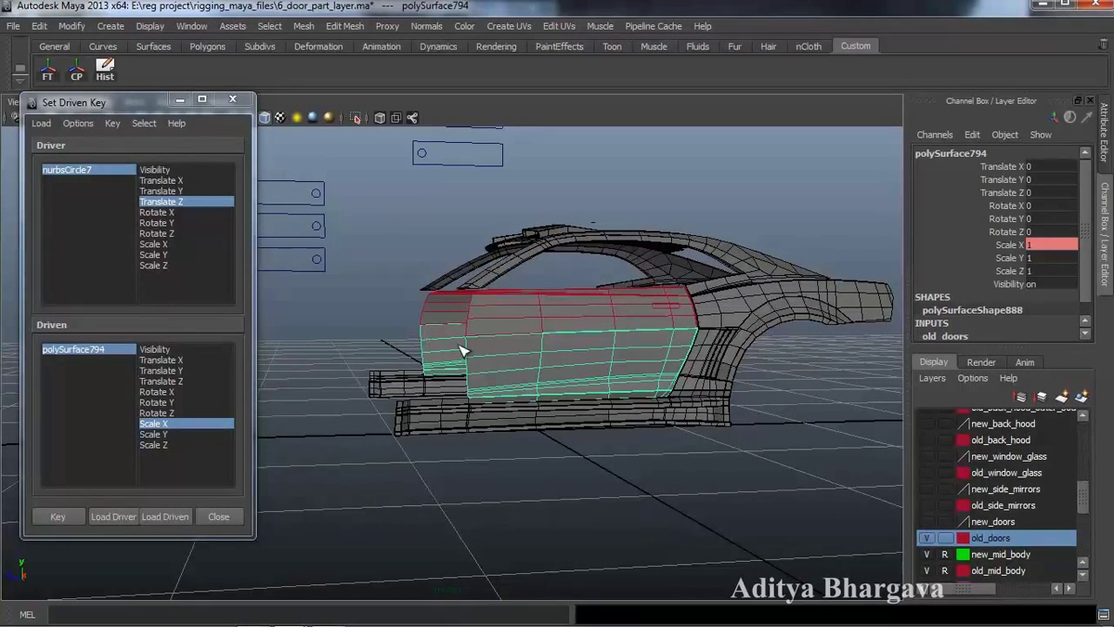
mouse_move(488, 363)
left_mouse_down("alt")
mouse_move(480, 371)
mouse_move(486, 364)
left_mouse_up("alt")
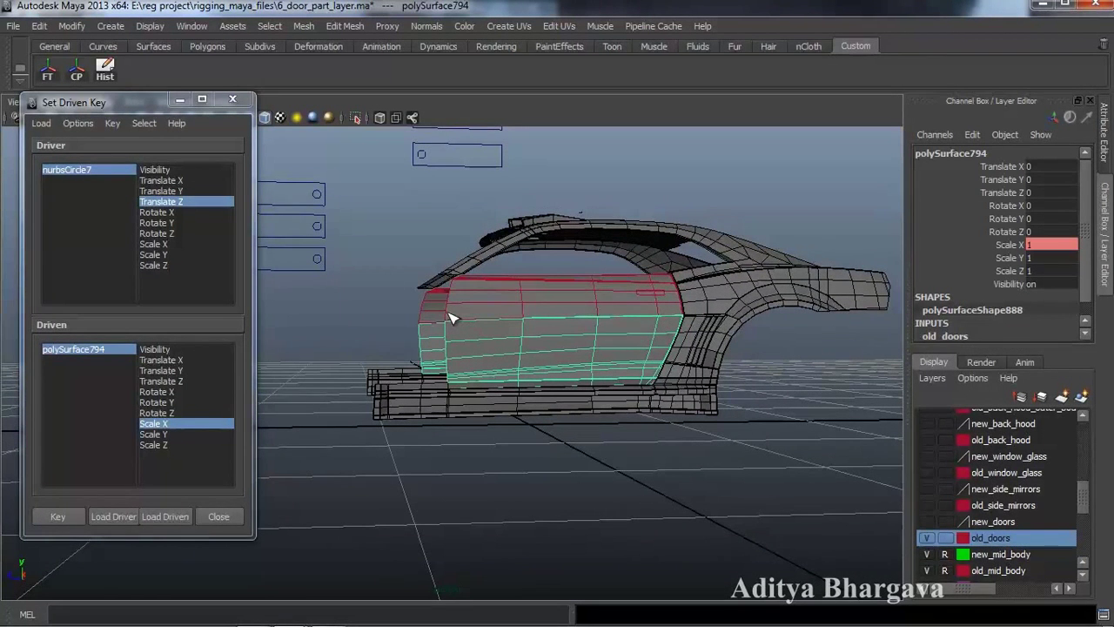
left_click_drag(450, 318, 416, 324)
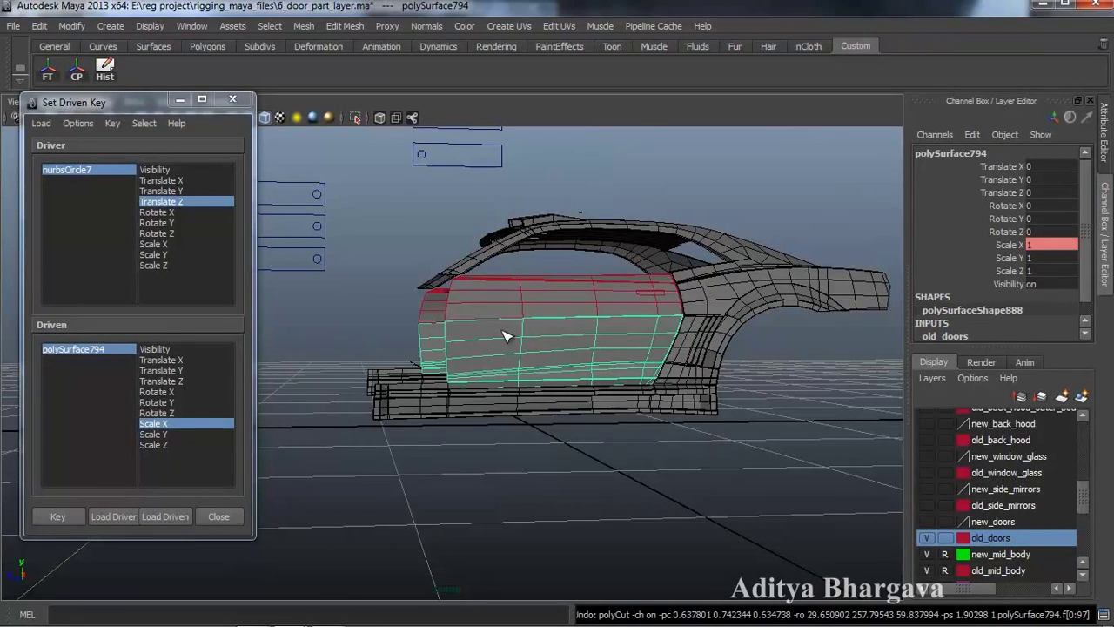
Cut the lower door panels with a horizontal cut line just above their upper edge in the side view.
key("space")
key("space")
scroll(535, 415, "up", 6)
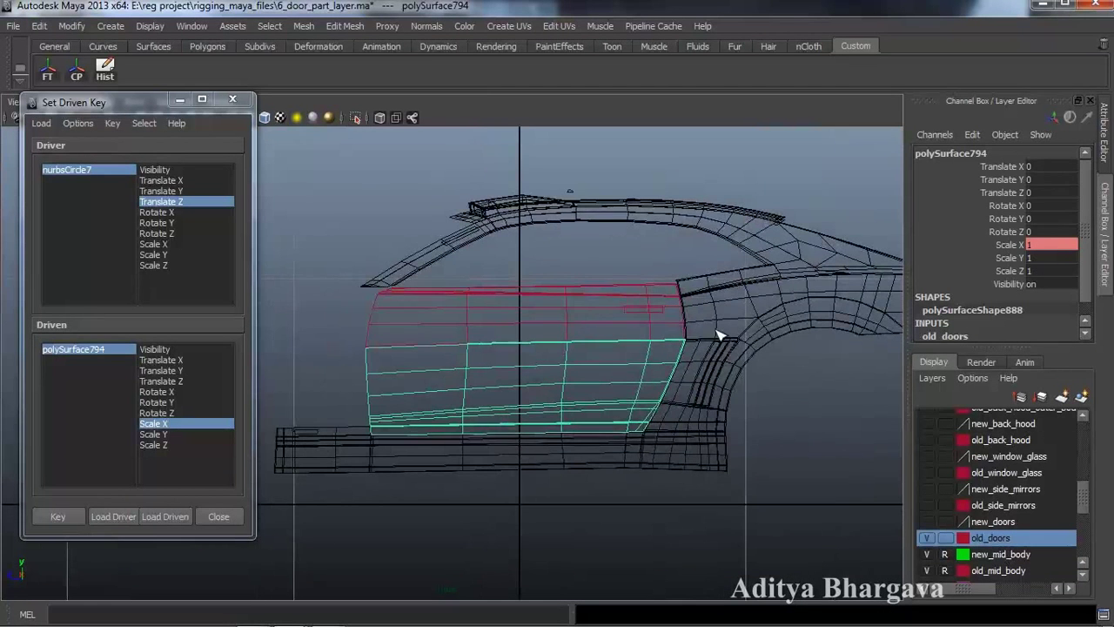
left_click_drag(686, 331, 714, 331)
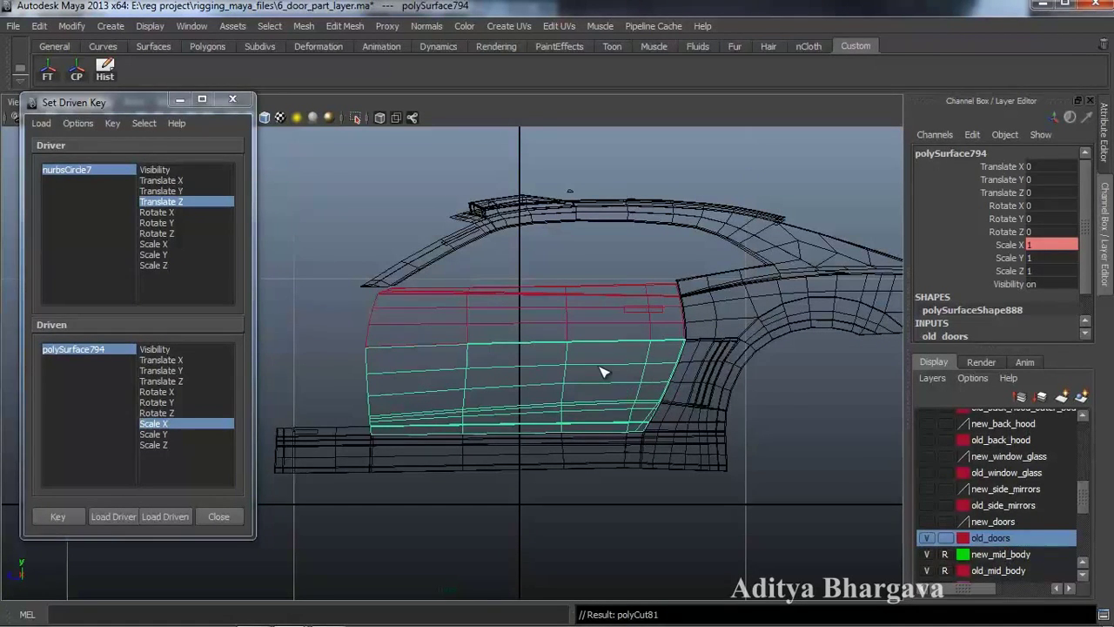
key("w")
middle_click_drag(603, 372, 601, 379, "alt")
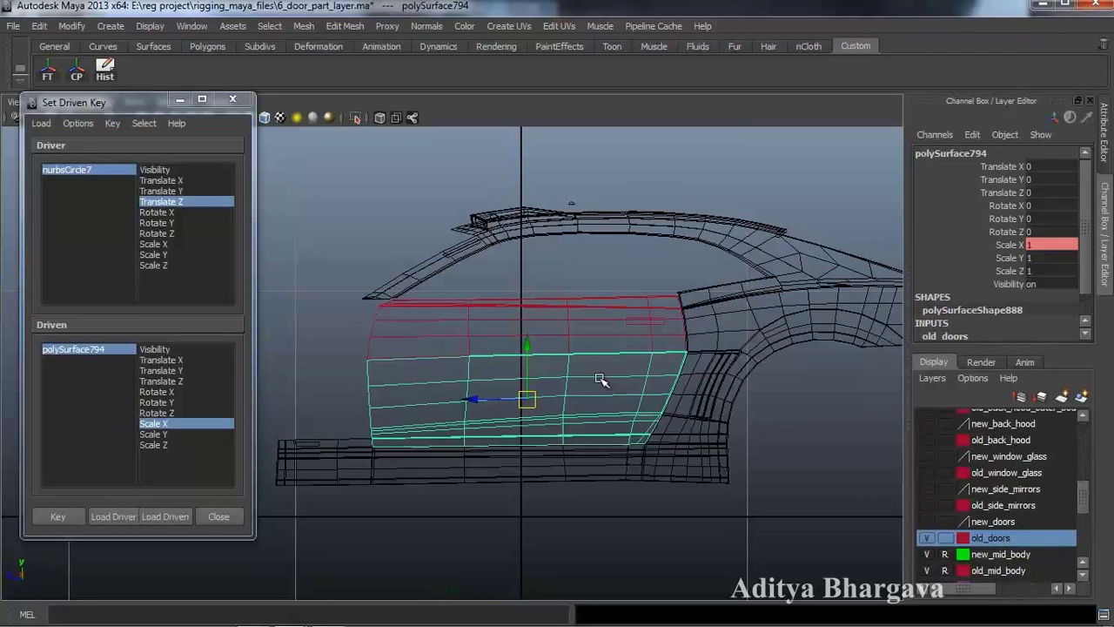
Enable Delete Faces in the attributes of the new polyCut81 node on the lower door panels.
key("ctrl+a")
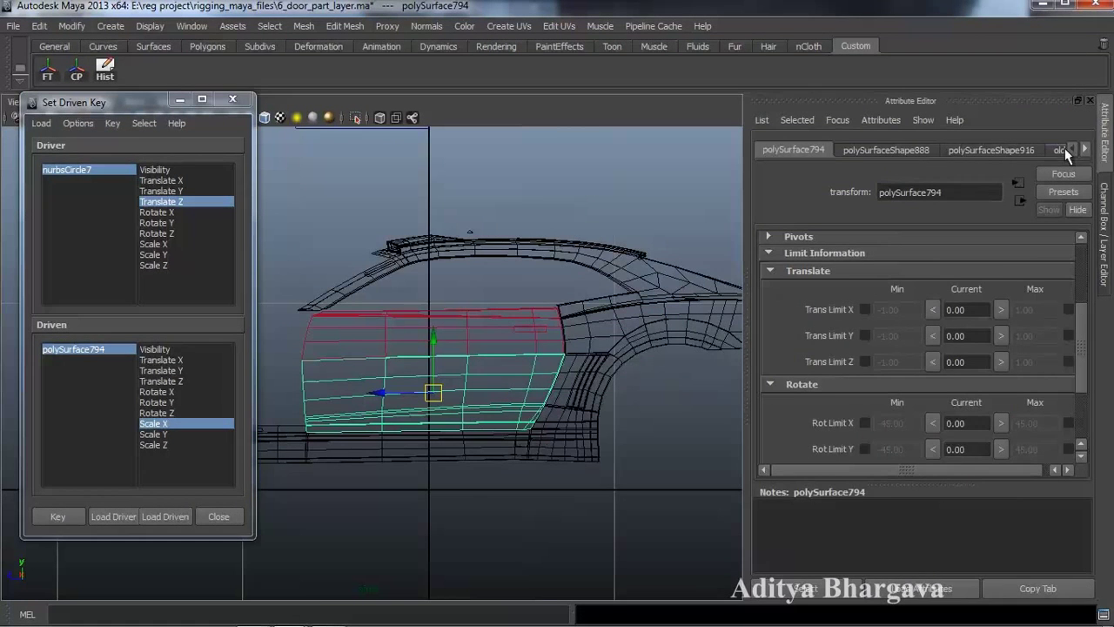
left_click(1085, 153)
left_click(1030, 148)
middle_click_drag(550, 327, 621, 357, "alt")
left_click(888, 313)
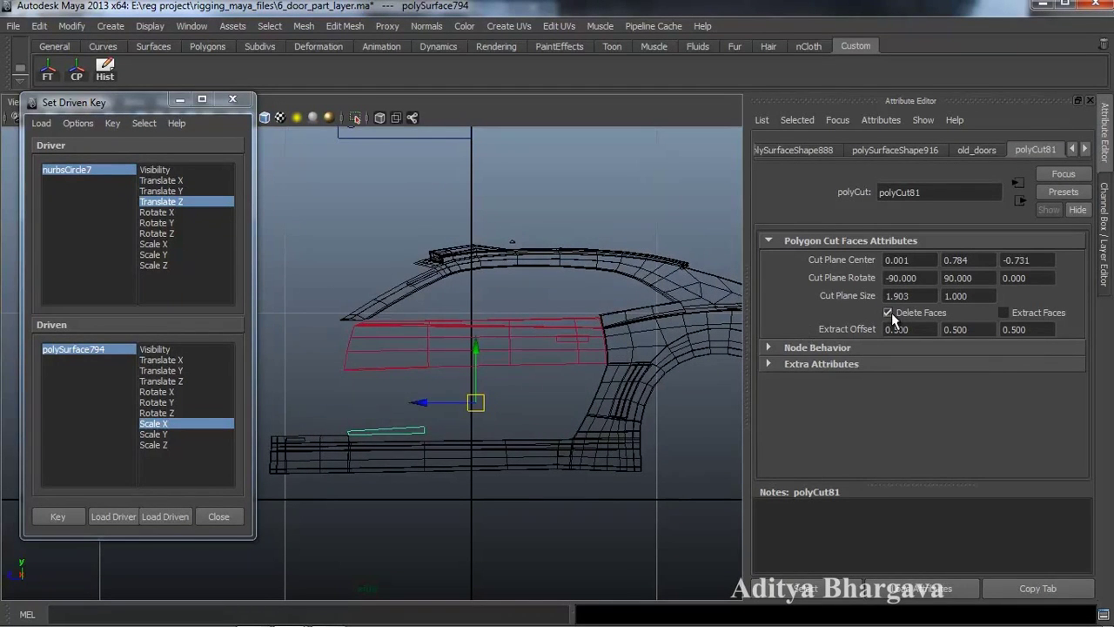
middle_click_drag(620, 309, 567, 366, "alt")
scroll(561, 360, "down", 5)
scroll(557, 359, "up", 3)
scroll(554, 358, "up", 2)
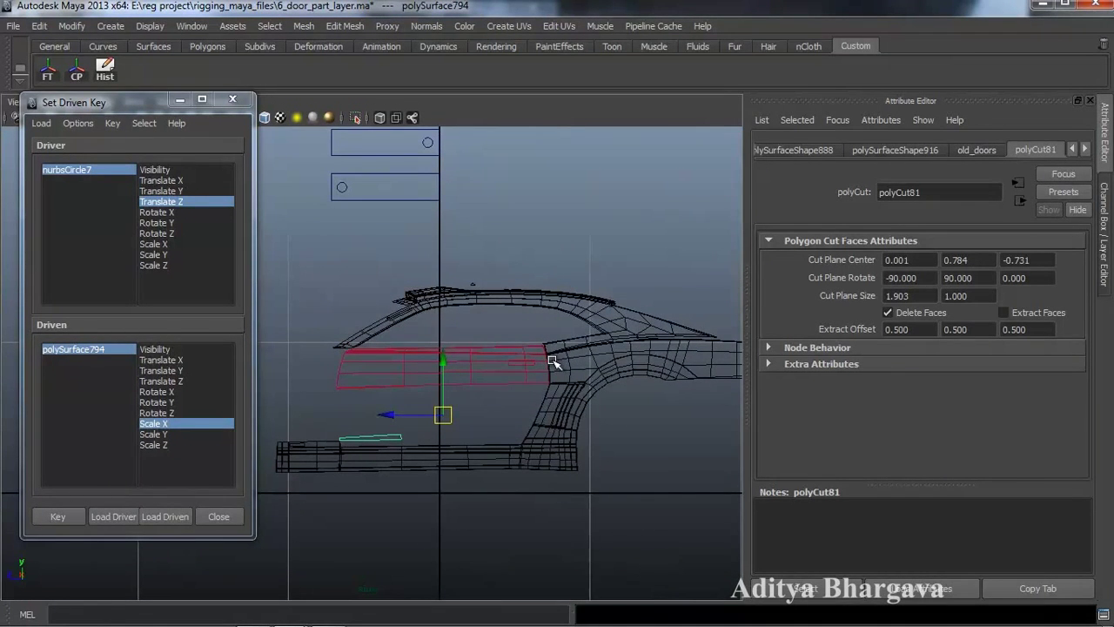
Select the polyCut81 node, load it as the driven object and show its channels.
left_click(502, 410)
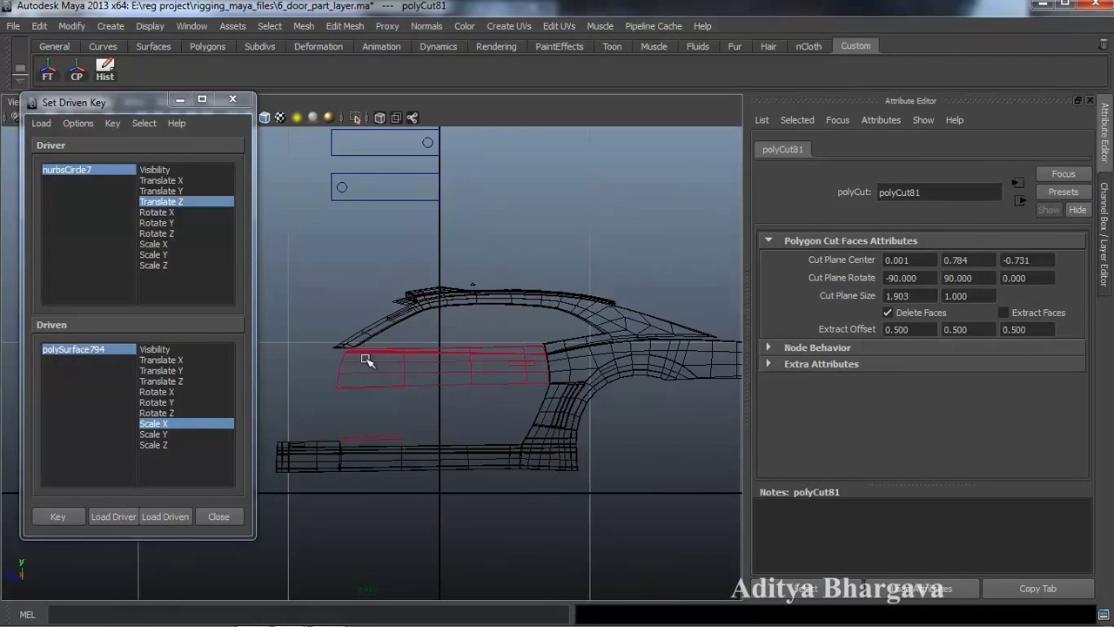
left_click(181, 511)
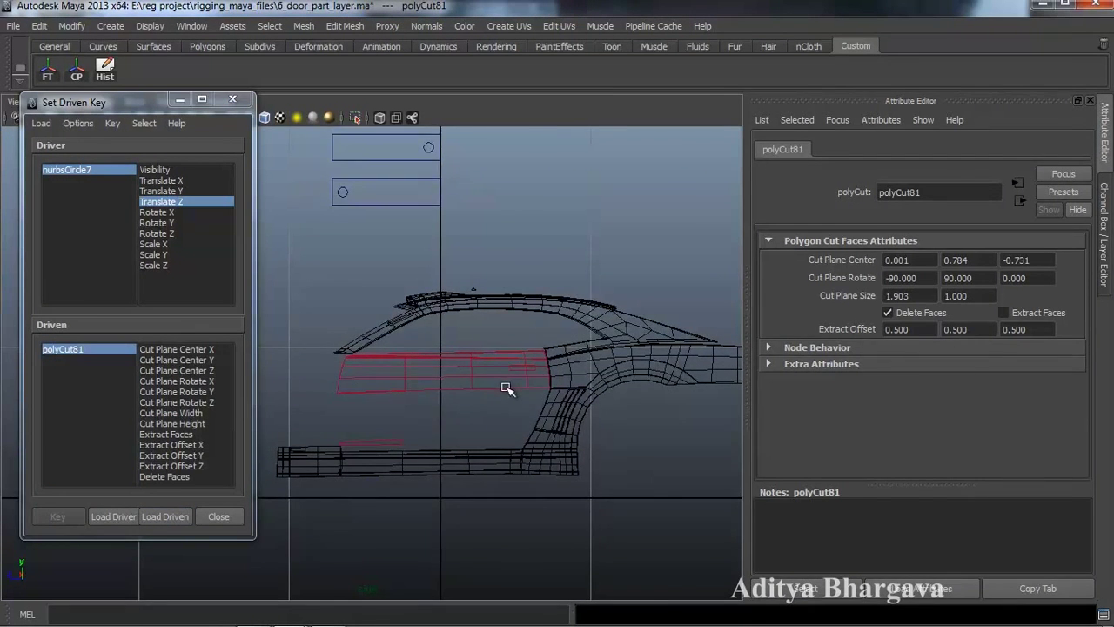
key("ctrl+a")
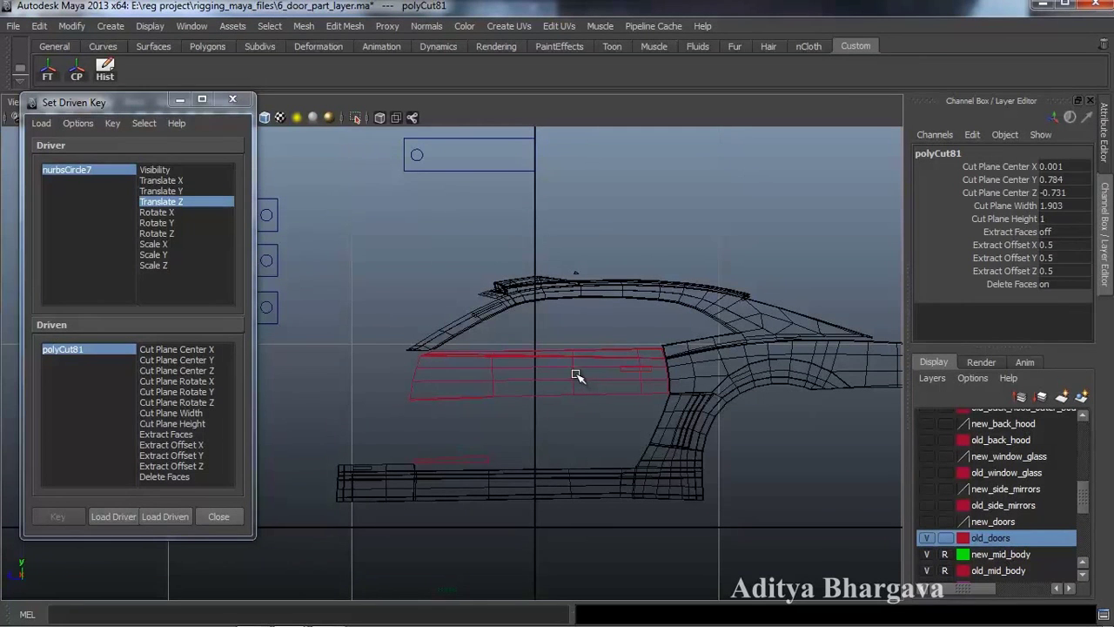
Lower polyCut81's Cut Plane Center Y to about -4.416 and key it to nurbsCircle7's Translate Z at the starting position.
left_click(1024, 181)
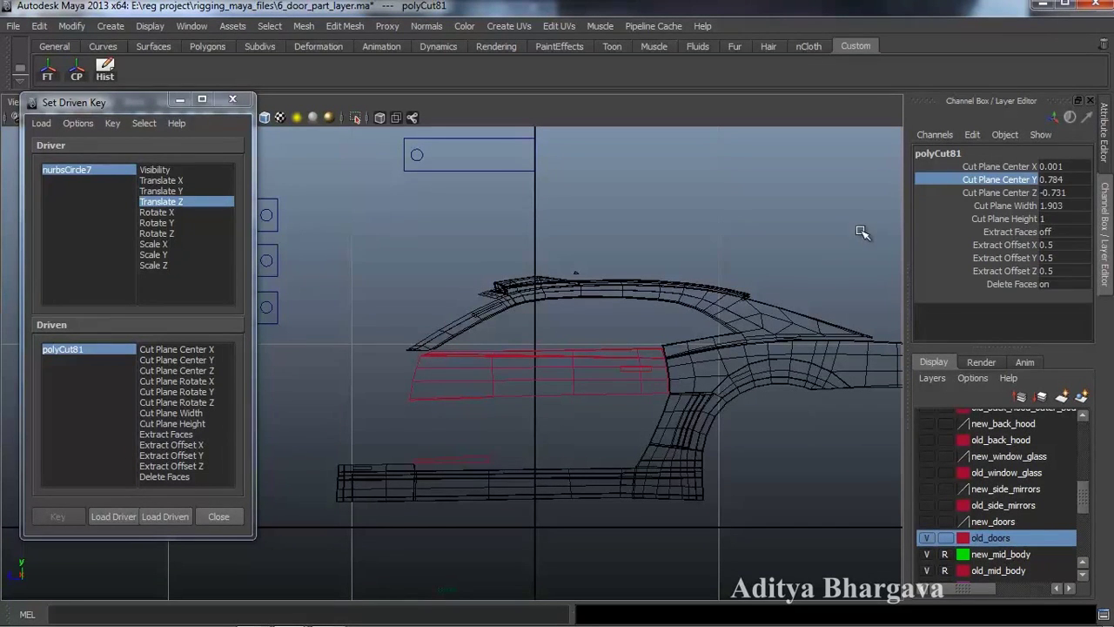
middle_click_drag(745, 270, 862, 259)
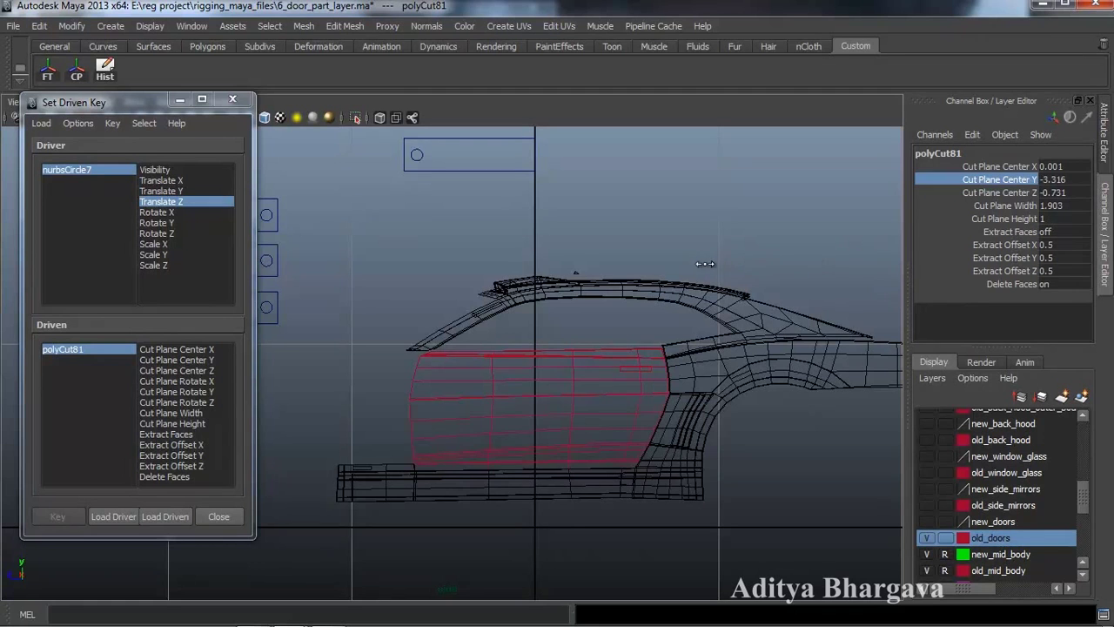
scroll(704, 299, "down", 7)
middle_click_drag(708, 264, 716, 301, "alt")
scroll(704, 299, "up", 2)
scroll(701, 323, "up", 1)
scroll(702, 323, "up", 1)
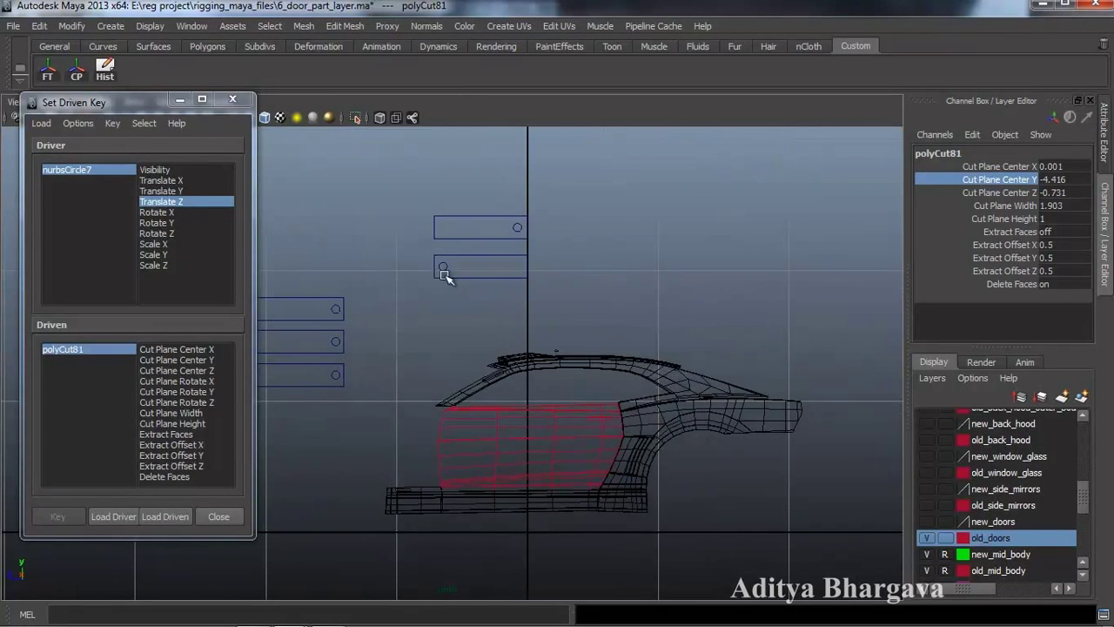
left_click(214, 360)
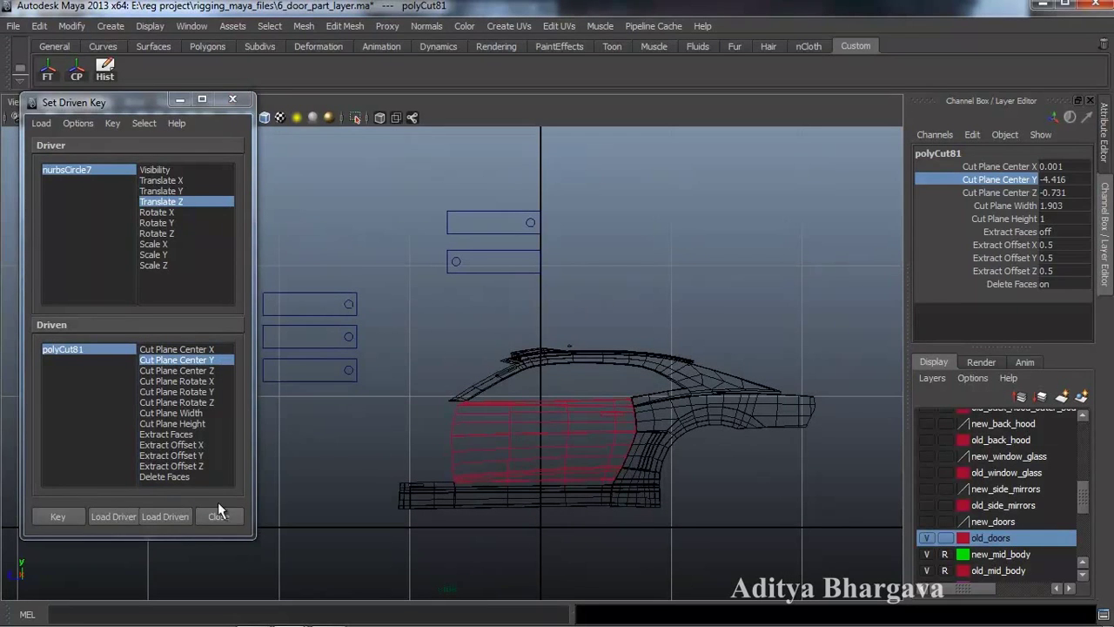
left_click(82, 516)
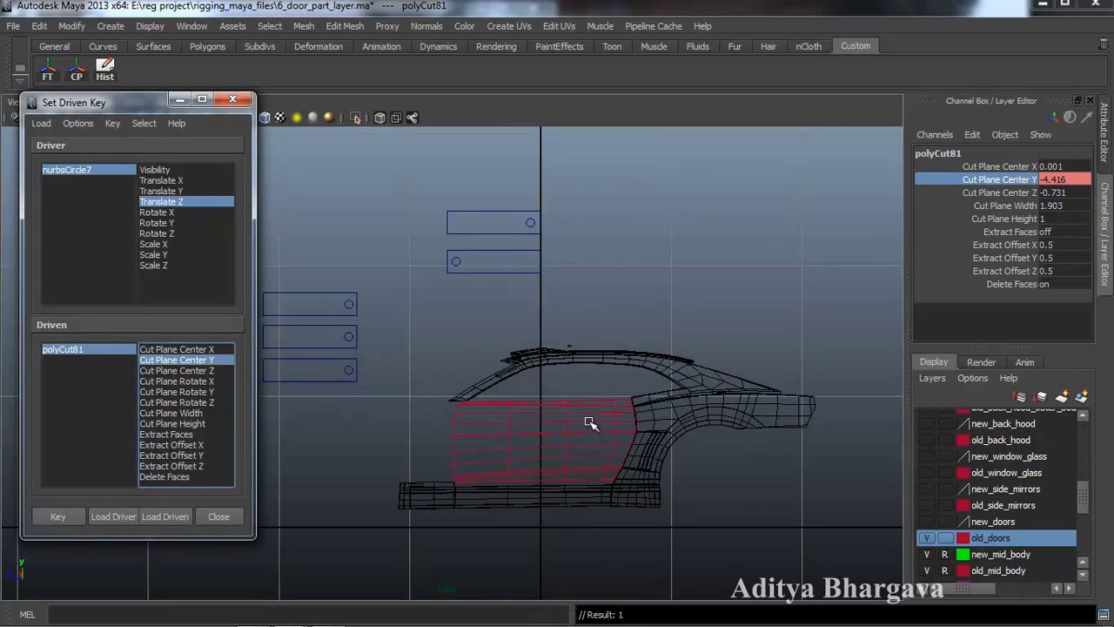
left_click(456, 266)
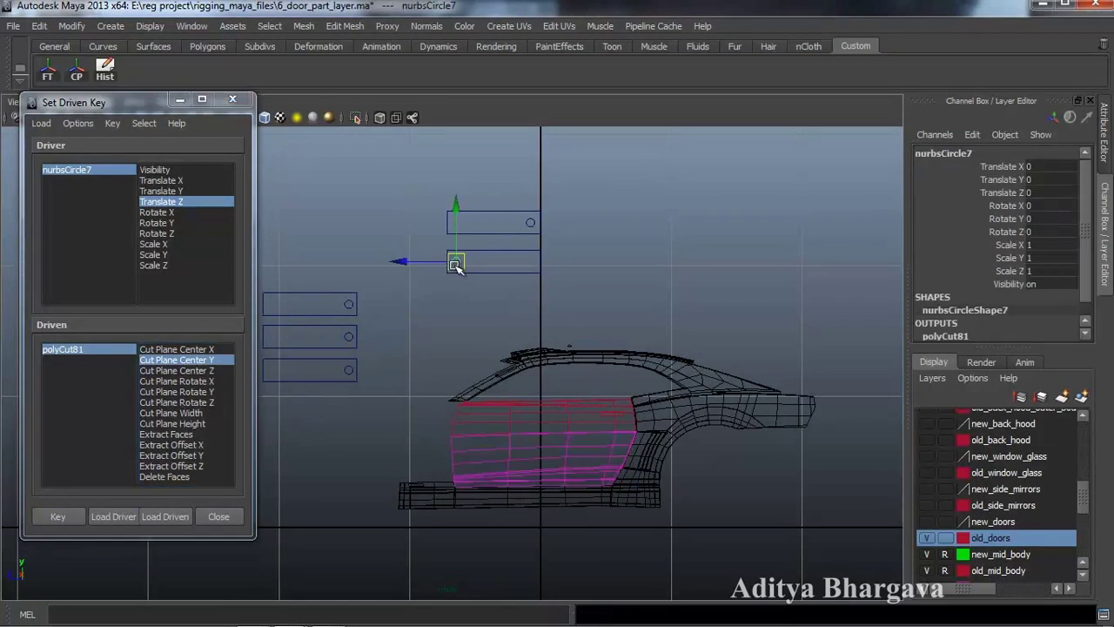
left_click(452, 299)
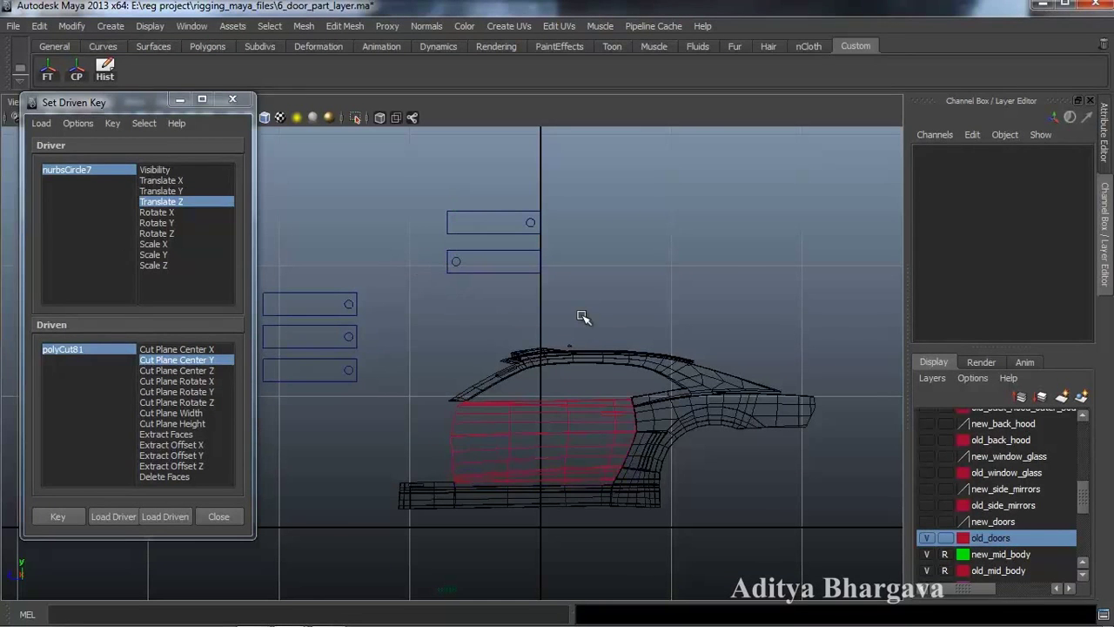
Return to the perspective view and display the car shaded with its wireframe, keeping the doors and slider controls in view.
key("space")
left_click_drag(583, 317, 581, 279)
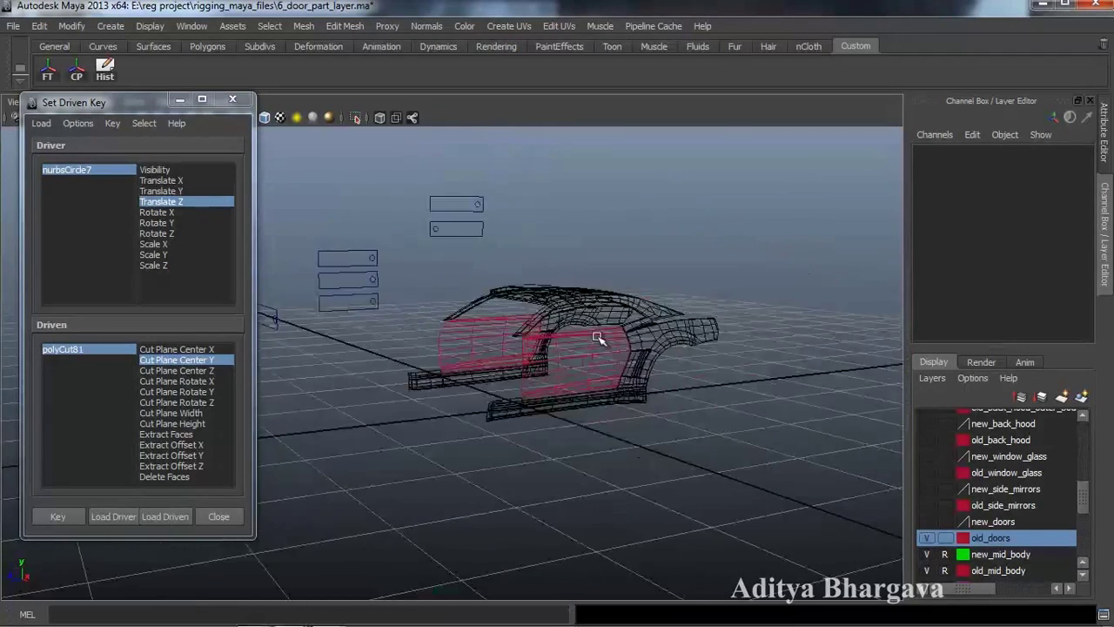
key("5")
scroll(572, 390, "up", 5)
mouse_move(581, 398)
left_mouse_down("alt")
mouse_move(679, 433)
mouse_move(664, 438)
mouse_move(688, 433)
mouse_move(629, 385)
left_mouse_up("alt")
left_click(266, 119)
mouse_move(701, 397)
middle_mouse_down("alt")
mouse_move(680, 368)
mouse_move(654, 383)
middle_mouse_up("alt")
scroll(644, 376, "down", 5)
left_click_drag(644, 376, 644, 400, "alt")
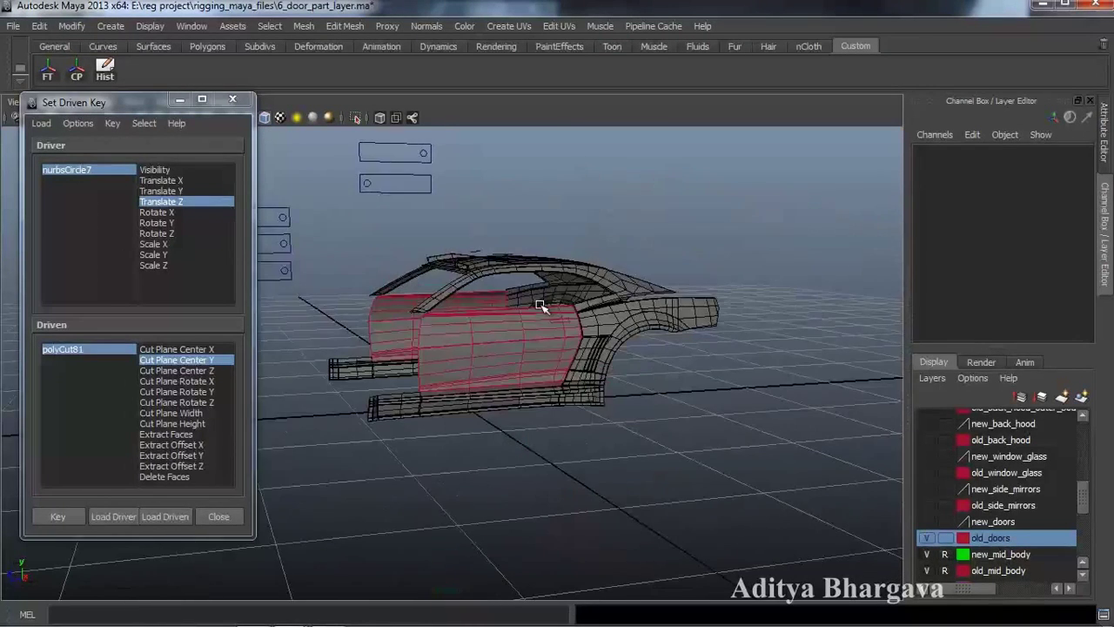
Slide the circle control nurbsCircle7 along its slider to a Translate Z of about -0.141.
left_click(370, 184)
left_click_drag(346, 216, 344, 227, "alt")
left_click_drag(315, 187, 329, 193)
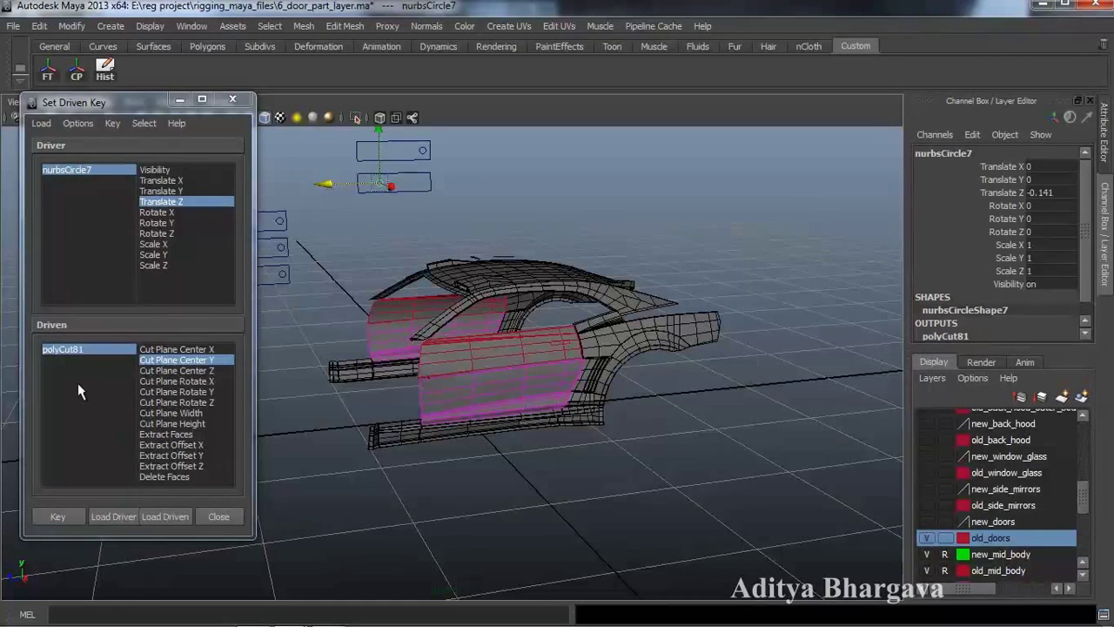
Raise polyCut81's Cut Plane Center Y to about 0.884 and set the second driven key.
left_click(91, 351)
left_click_drag(339, 402, 628, 503, "alt")
left_click(1004, 180)
mouse_move(766, 352)
left_mouse_down("alt")
mouse_move(803, 375)
mouse_move(751, 364)
left_mouse_up("alt")
middle_click_drag(848, 301, 890, 315)
left_click_drag(886, 322, 727, 387, "alt")
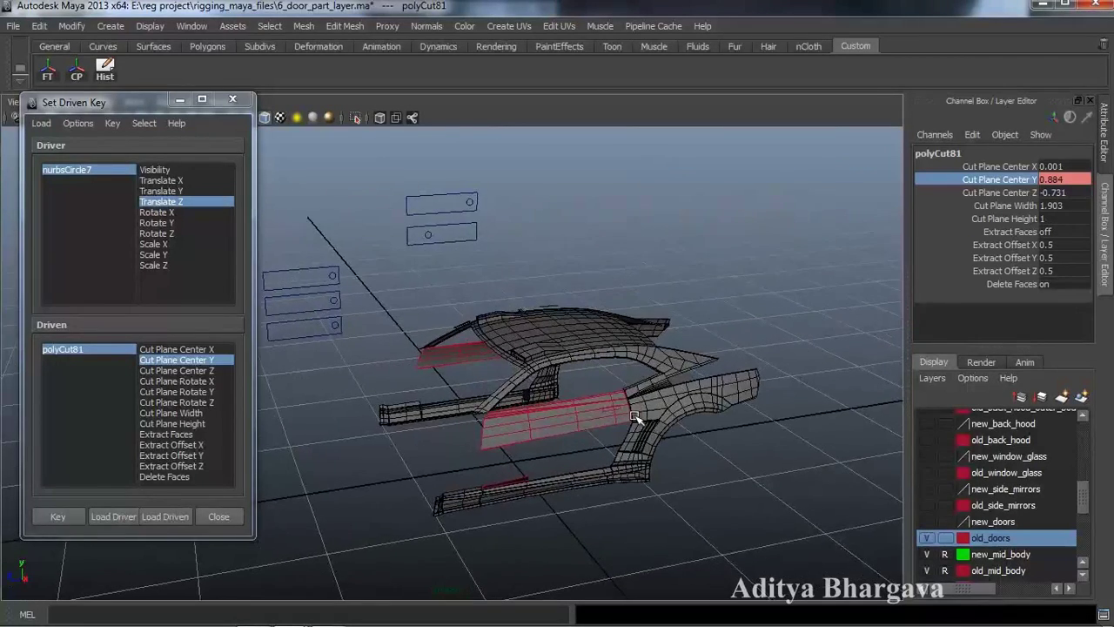
left_click(58, 523)
Select the leftover sliver of the lower door panels, polySurface794, and load it as the driven object.
right_click_drag(413, 542, 482, 532, "alt")
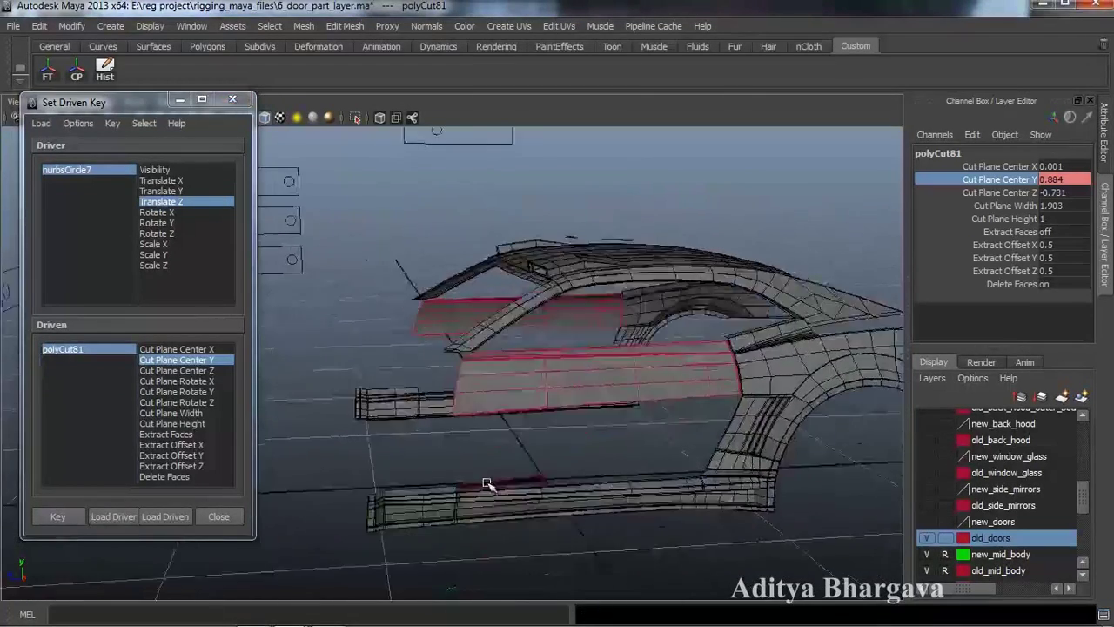
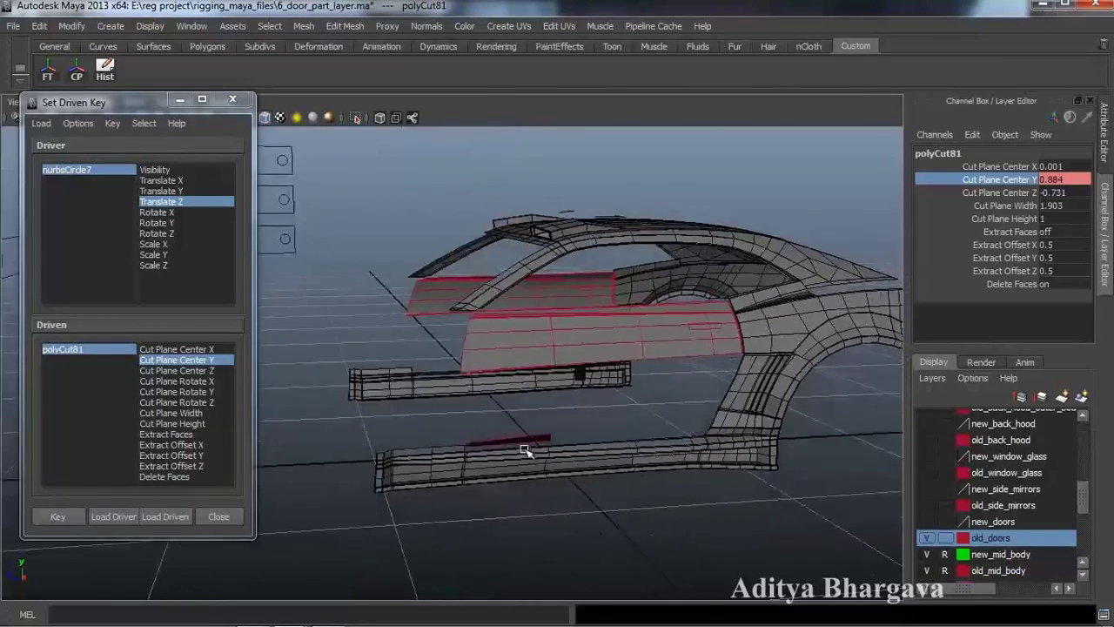
left_click(526, 403)
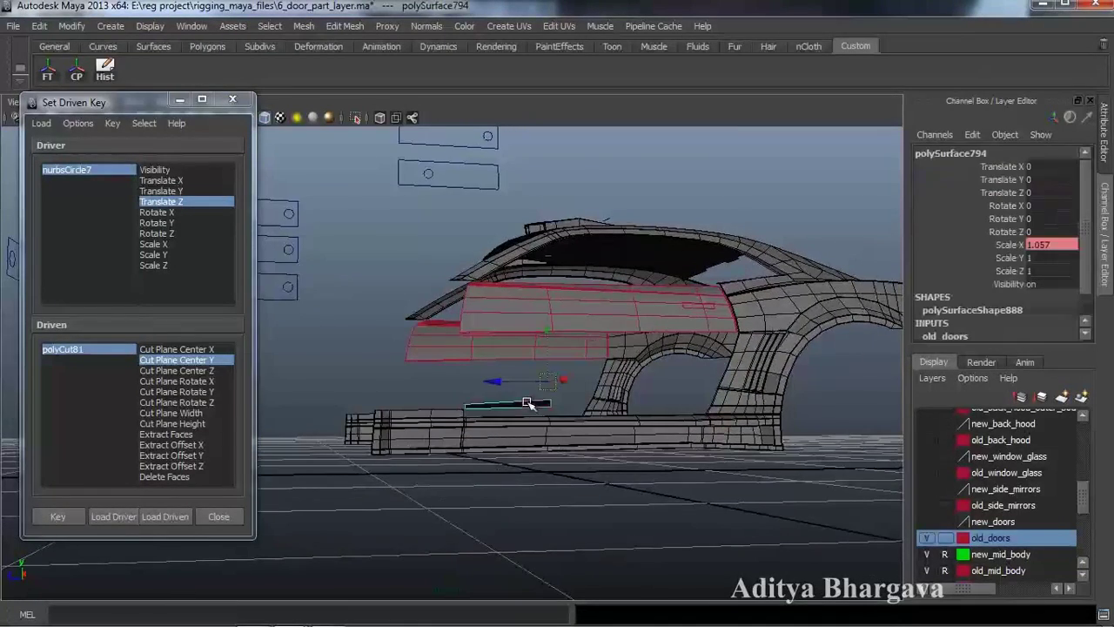
mouse_move(540, 409)
left_mouse_down("alt")
mouse_move(536, 427)
mouse_move(557, 458)
mouse_move(552, 487)
mouse_move(574, 477)
mouse_move(559, 416)
left_mouse_up("alt")
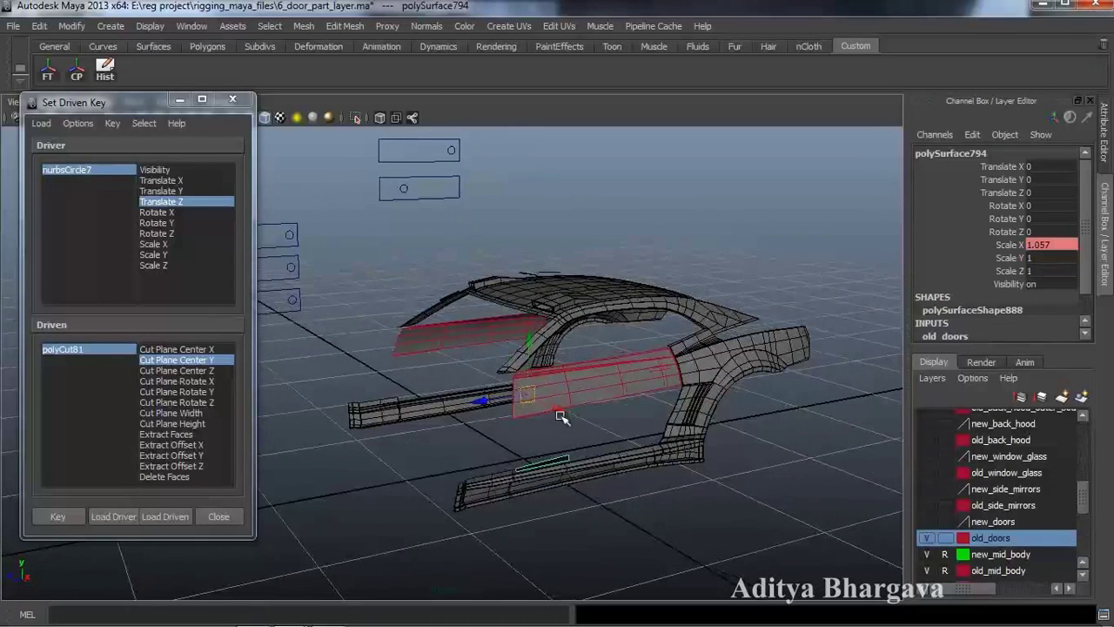
left_click(165, 516)
left_click_drag(496, 474, 527, 462, "alt")
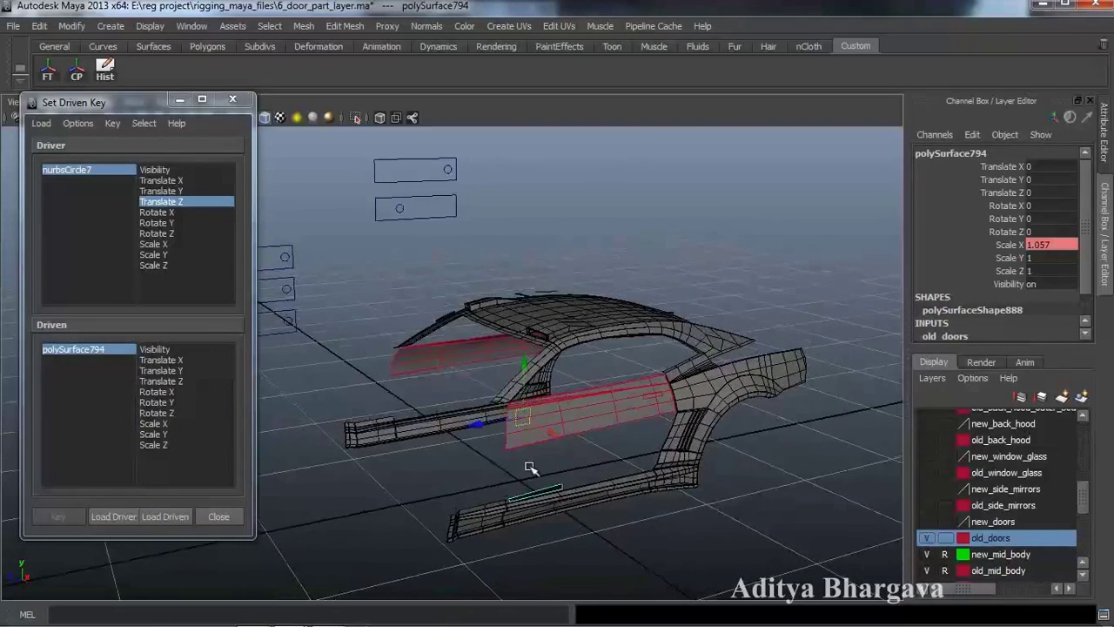
Slide the circle control back to a Translate Z of about -0.122, where only a thin strip of the lower doors remains.
left_click(405, 205)
left_click_drag(359, 214, 358, 225)
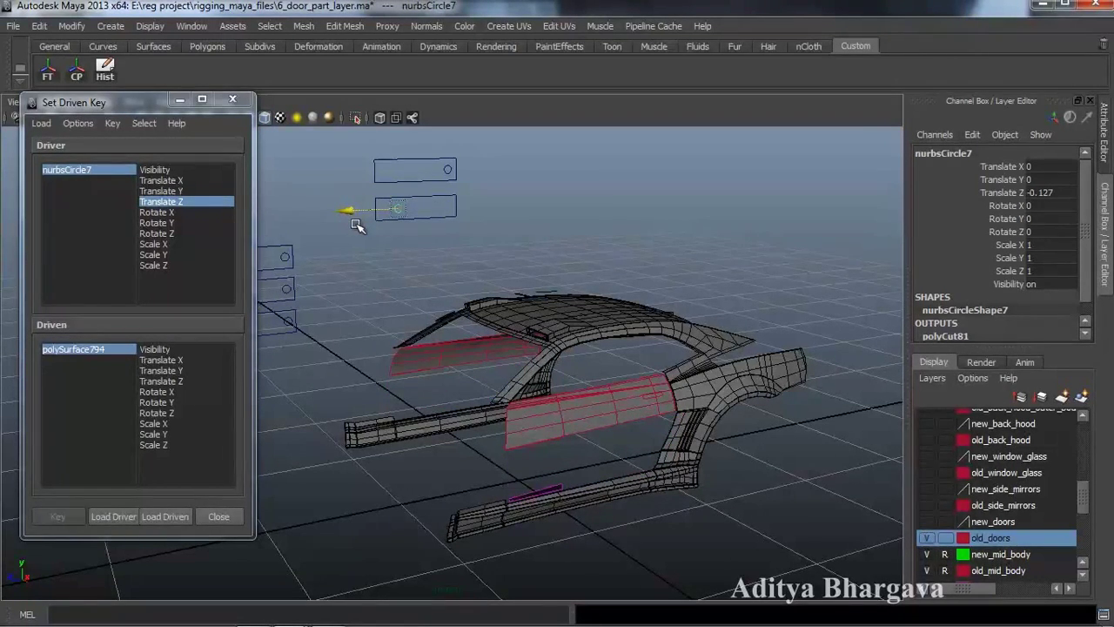
left_click_drag(355, 224, 354, 223)
left_click_drag(402, 262, 388, 241, "alt")
scroll(418, 322, "up", 3)
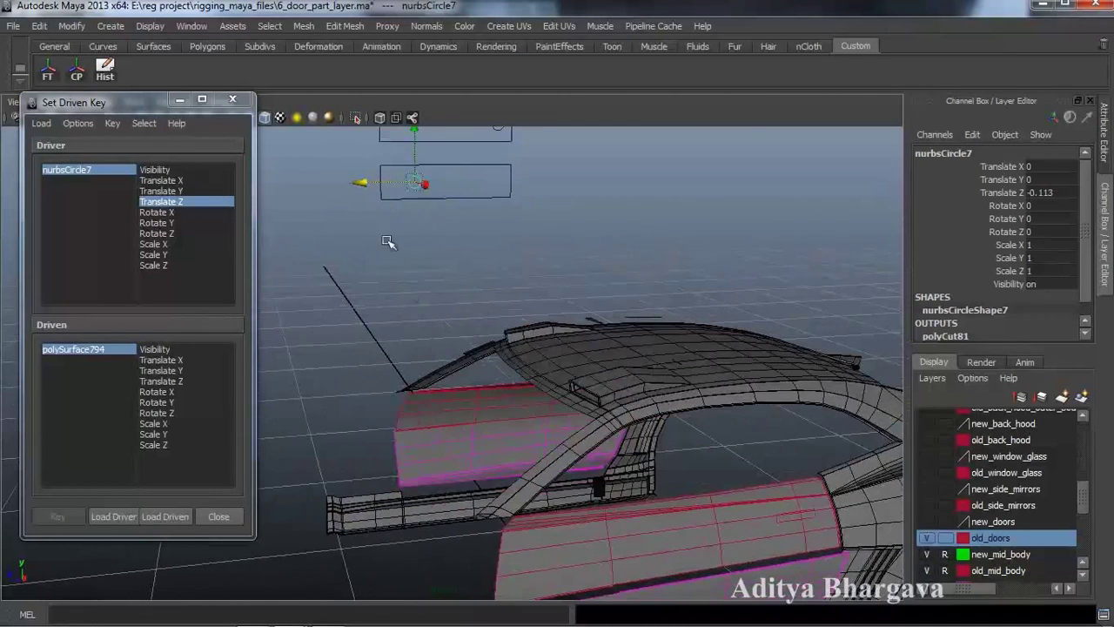
left_click_drag(366, 186, 369, 182)
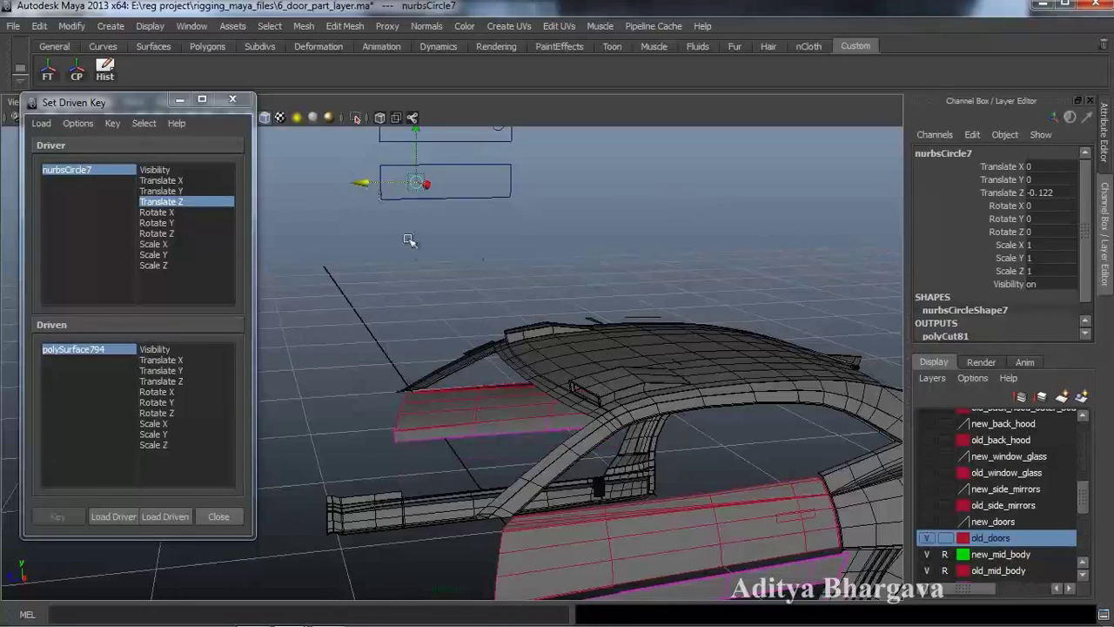
scroll(423, 248, "down", 5)
left_click_drag(470, 314, 510, 322, "alt")
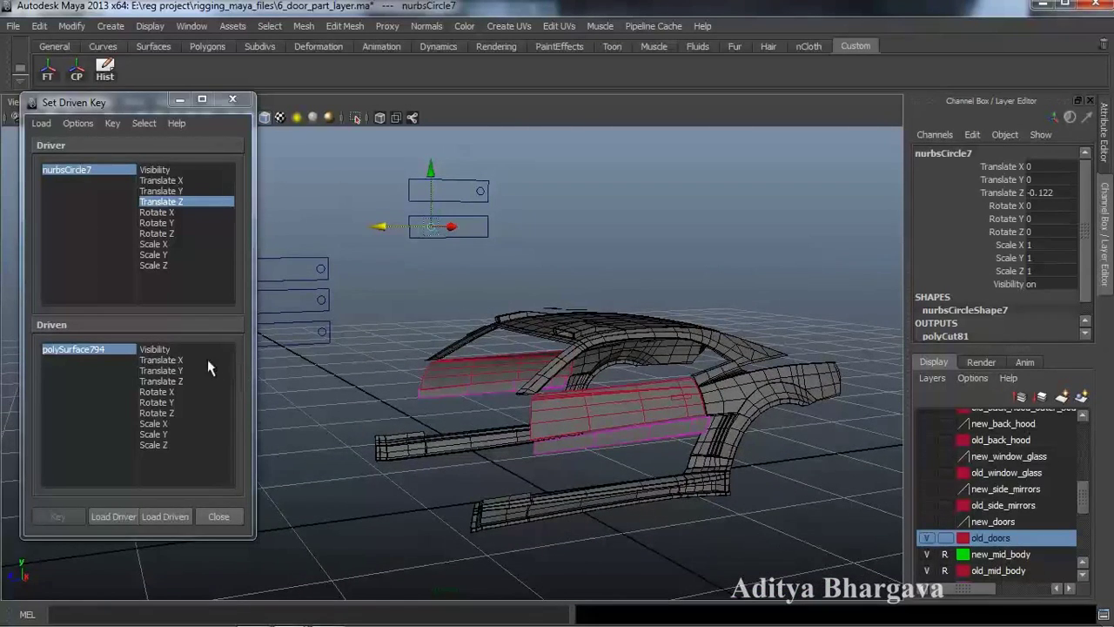
Select the lower door panels and set a driven key on their Visibility while it is on.
left_click(600, 440)
left_click_drag(603, 517, 612, 484, "alt")
left_click(178, 349)
left_click(69, 516)
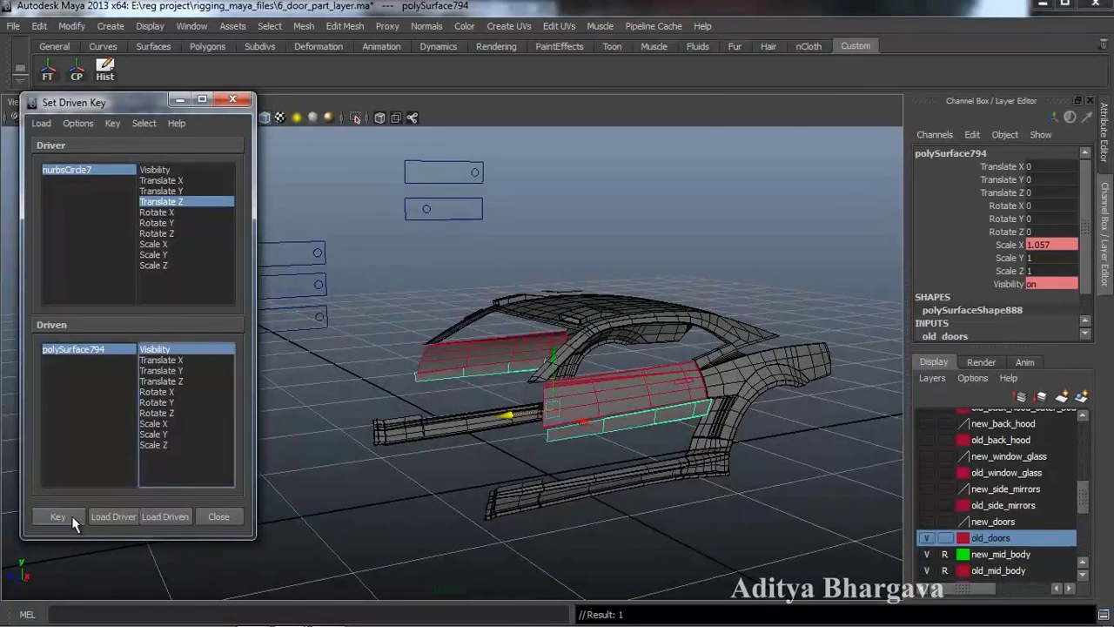
Slide the circle control to a Translate Z of -0.135.
left_click_drag(696, 358, 635, 370, "alt")
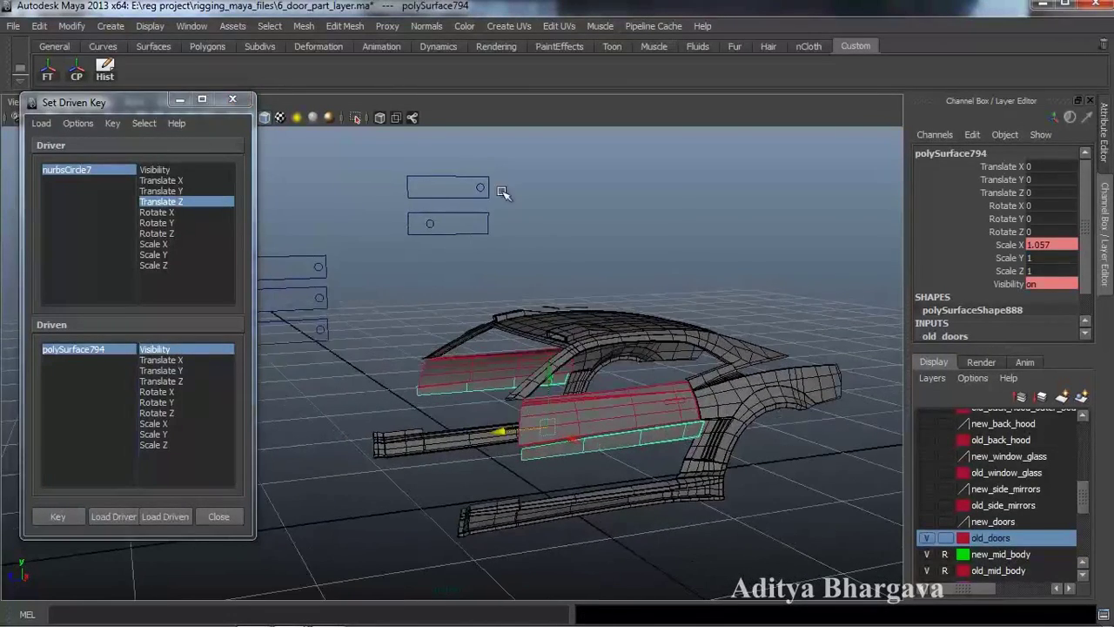
left_click(428, 225)
left_click_drag(385, 224, 388, 224)
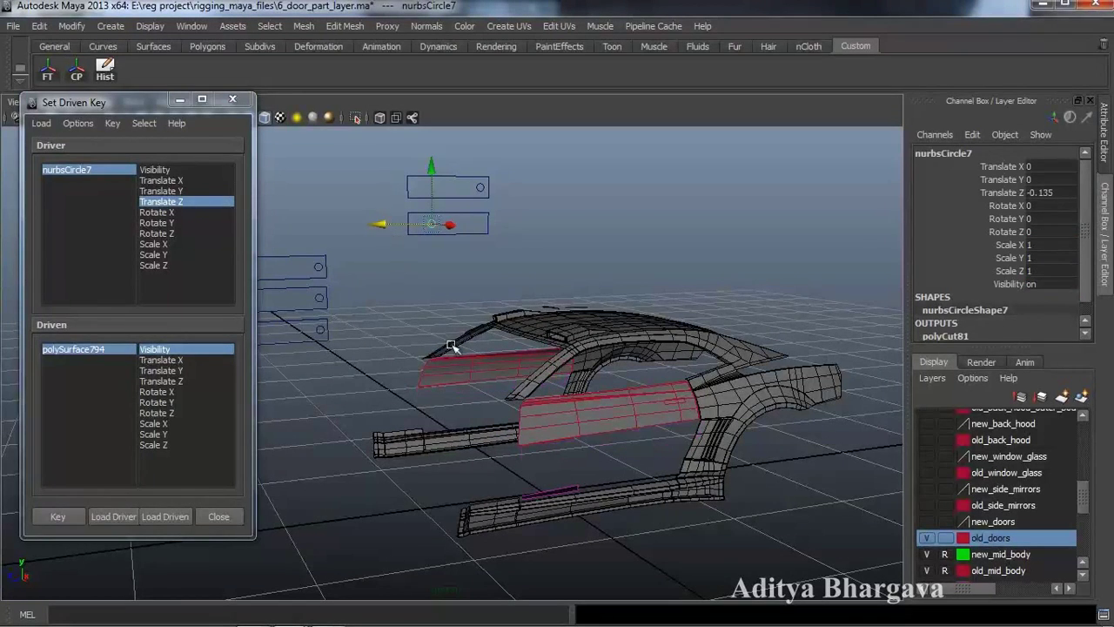
Turn off the Visibility of the lower door panels, polySurface794, and set the driven key for the hidden state.
left_click_drag(448, 341, 426, 347, "alt")
left_click(93, 349)
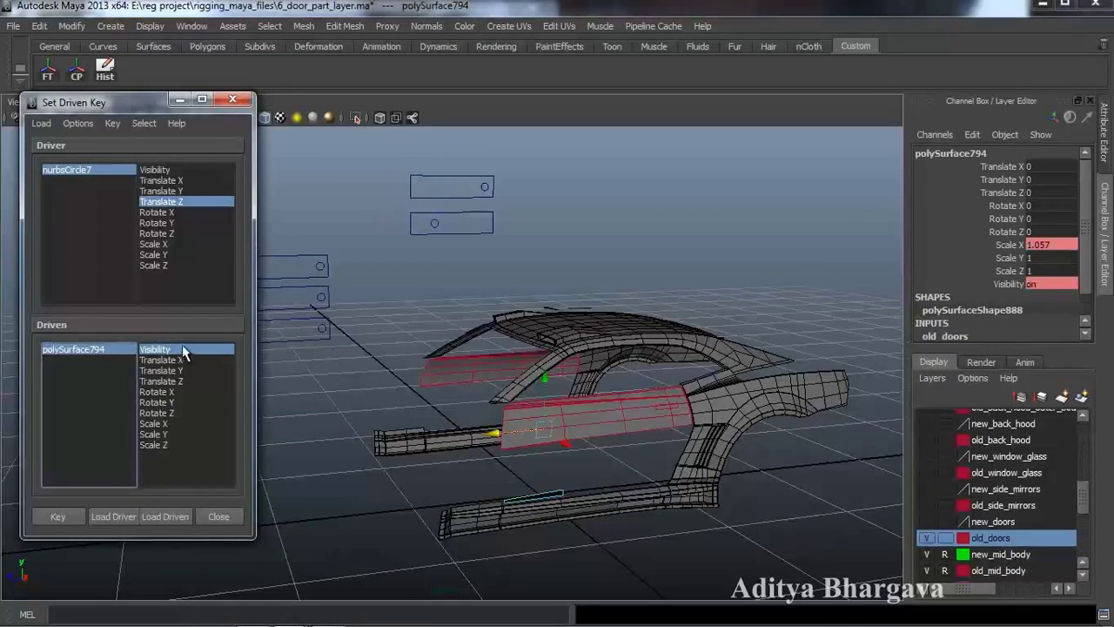
left_click(1069, 288)
type("0")
key("Return")
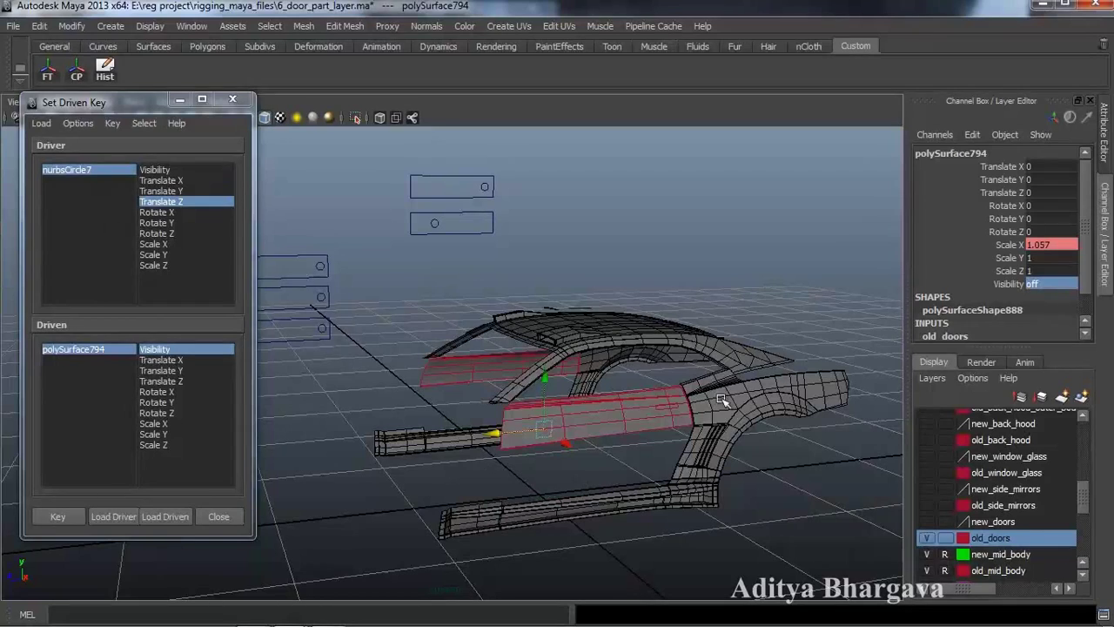
left_click_drag(327, 451, 346, 409, "alt")
left_click(58, 518)
Select the upper door panels, polySurface793, and load them as the driven object.
scroll(592, 470, "down", 2)
left_click_drag(604, 466, 612, 443, "alt")
scroll(597, 456, "up", 3)
scroll(597, 455, "down", 2)
middle_click_drag(612, 443, 592, 445, "alt")
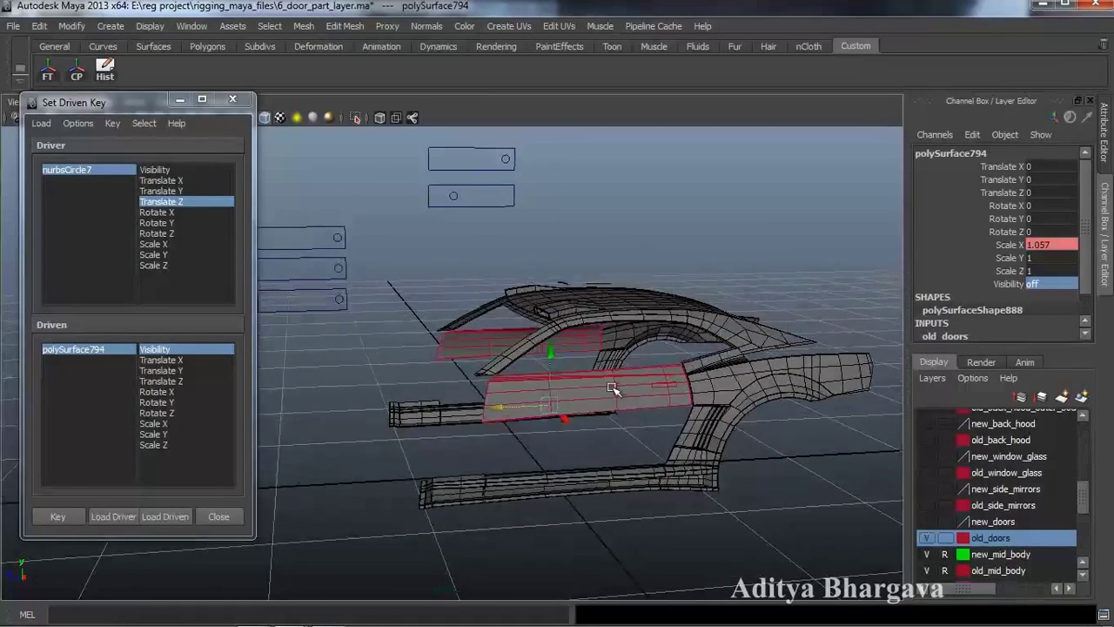
left_click(615, 390)
left_click_drag(608, 449, 604, 473, "alt")
middle_click_drag(604, 472, 602, 461, "alt")
scroll(599, 461, "up", 2)
left_click_drag(595, 462, 630, 438, "alt")
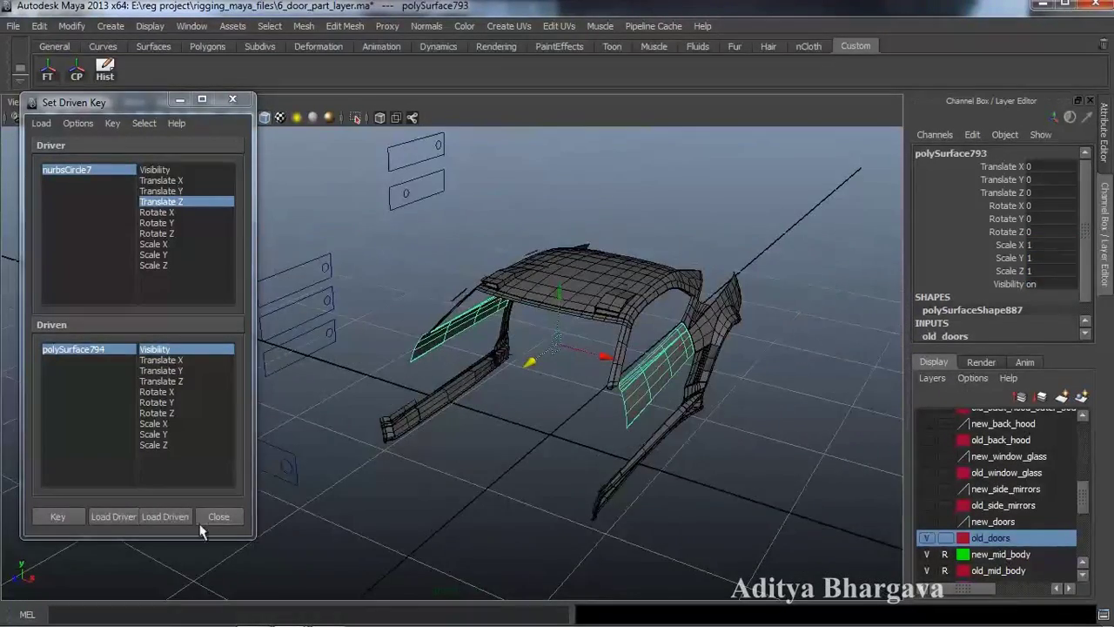
left_click(165, 516)
Set a driven key on the upper door panels' Scale X at its value of 1.
left_click_drag(440, 514, 478, 486, "alt")
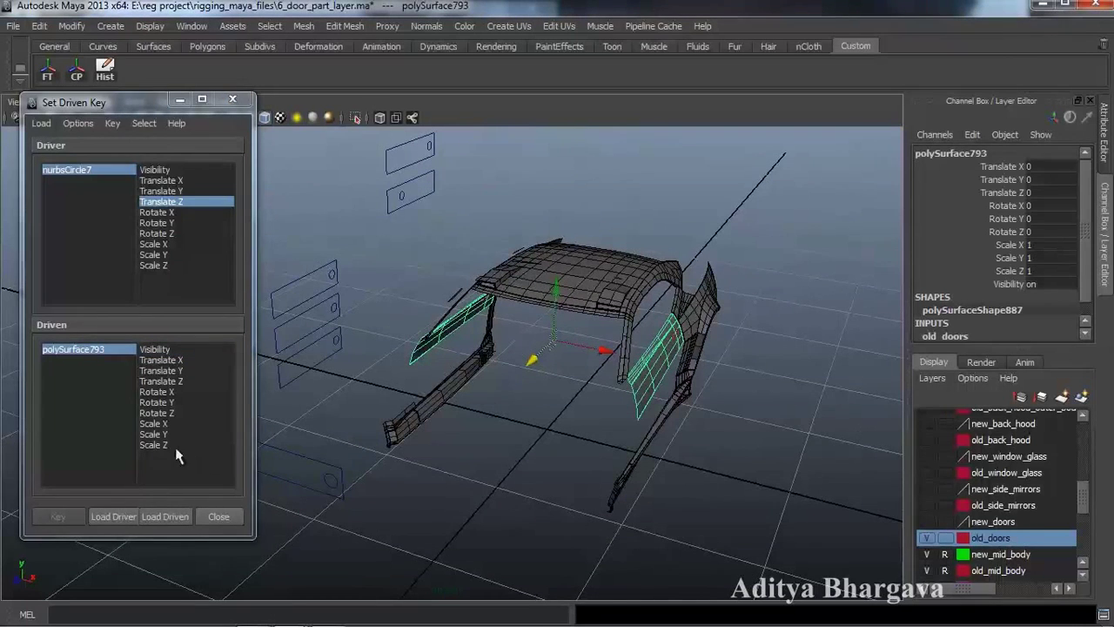
left_click(154, 423)
left_click_drag(540, 445, 572, 447, "alt")
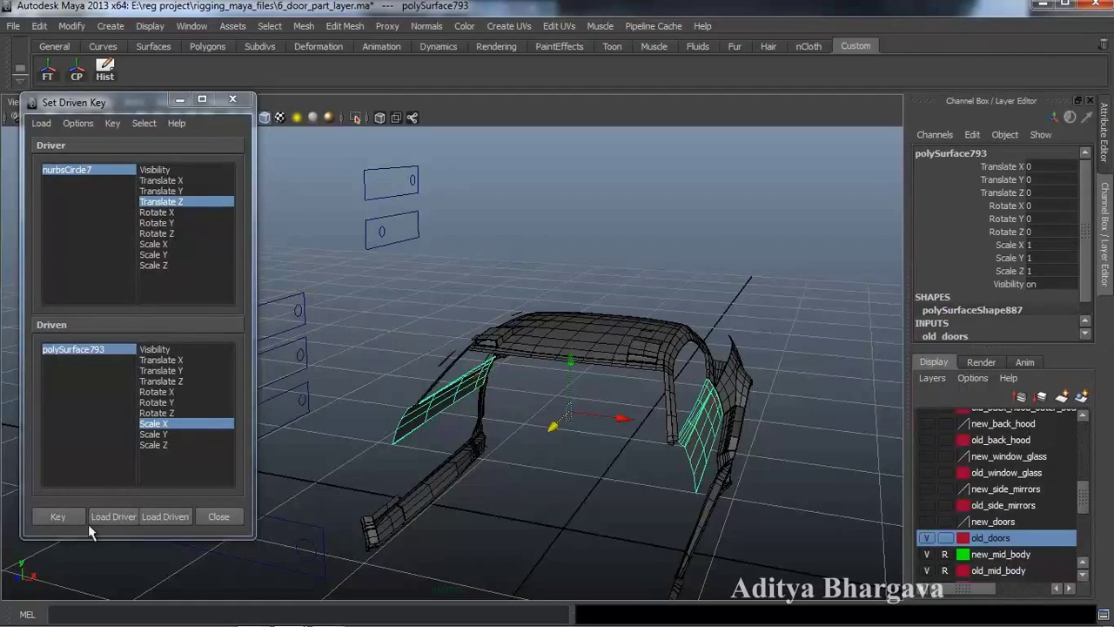
left_click(58, 520)
Slide the circle control further along its slider to a Translate Z of about -0.315.
left_click_drag(488, 452, 475, 409, "alt")
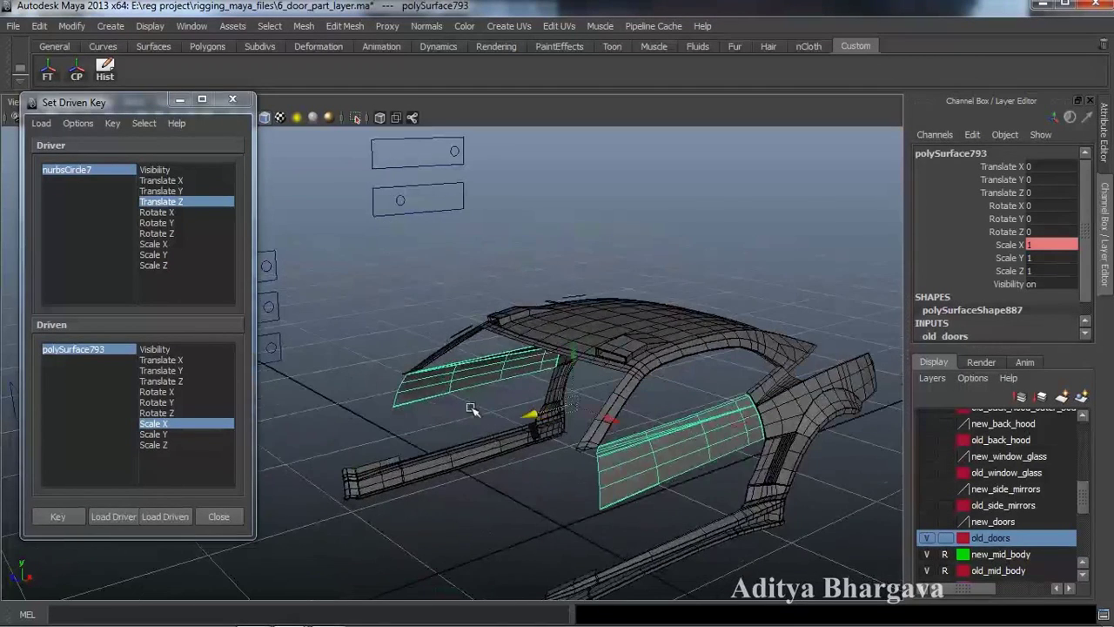
left_click(396, 198)
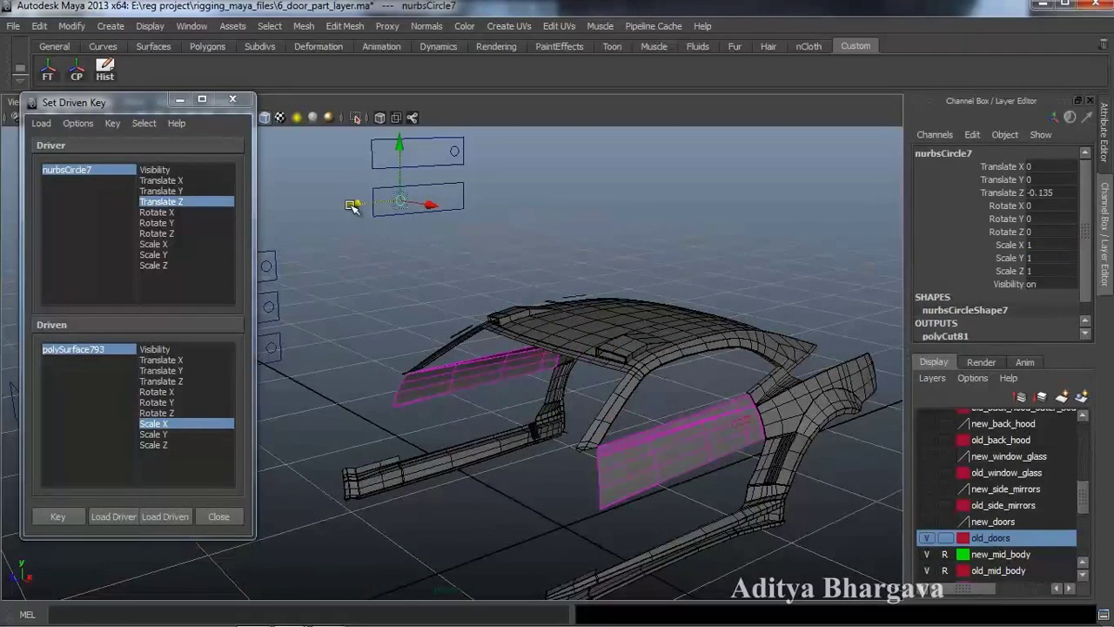
double_click(1060, 192)
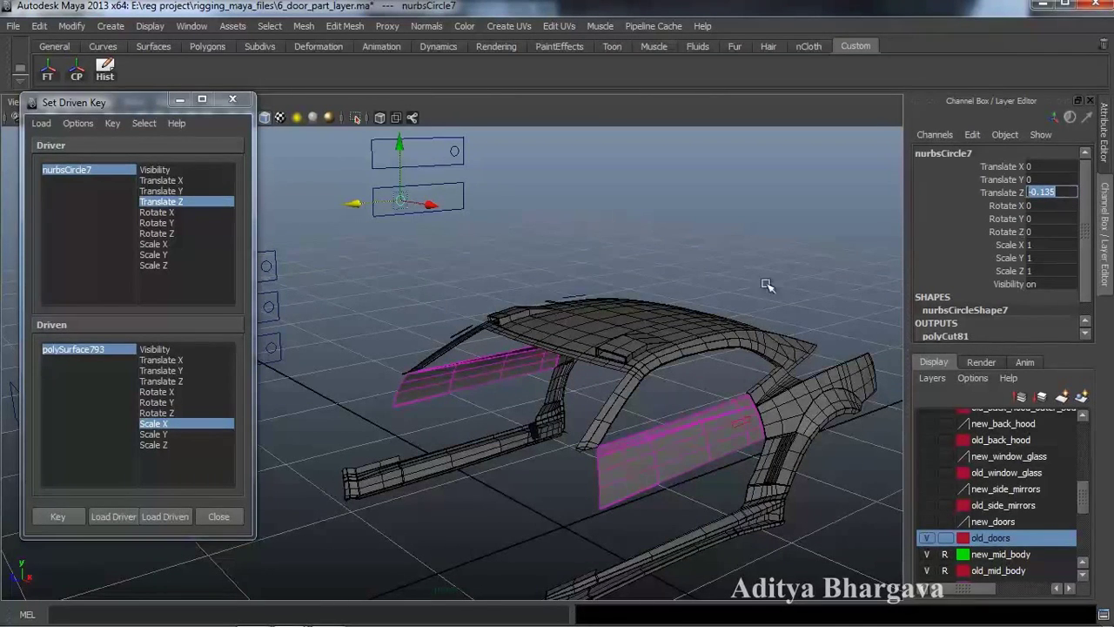
left_click_drag(609, 380, 599, 435, "alt")
left_click_drag(347, 207, 362, 205)
left_click_drag(365, 300, 287, 346, "alt")
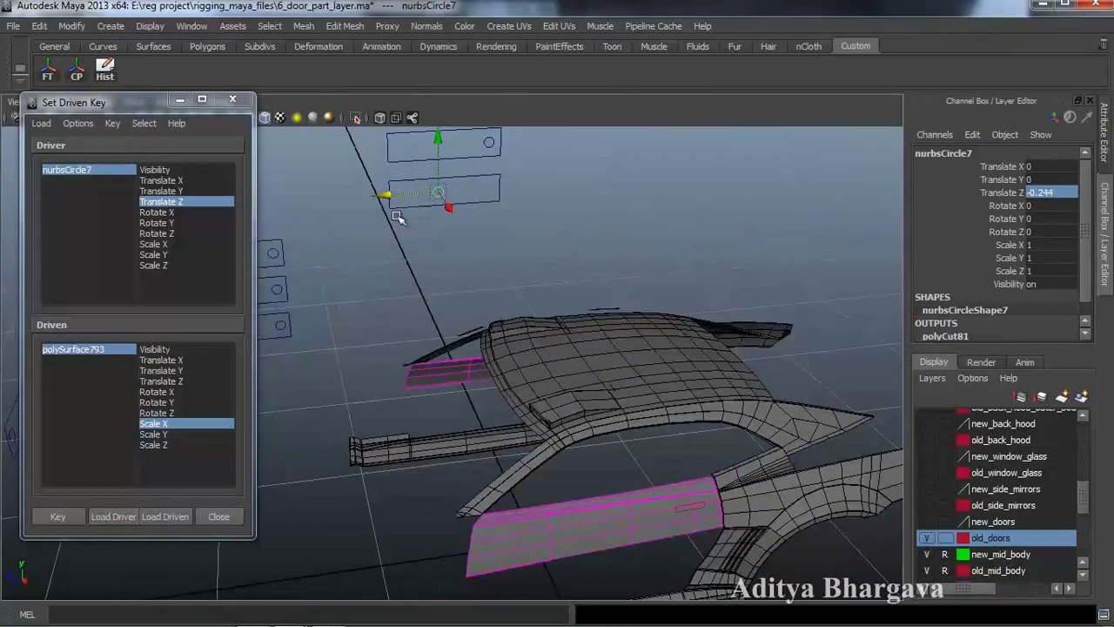
left_click_drag(384, 194, 423, 319)
Scale the upper door panels outward to a Scale X of about 1.061 and set the second driven key.
left_click(595, 453)
left_click_drag(329, 479, 364, 487, "alt")
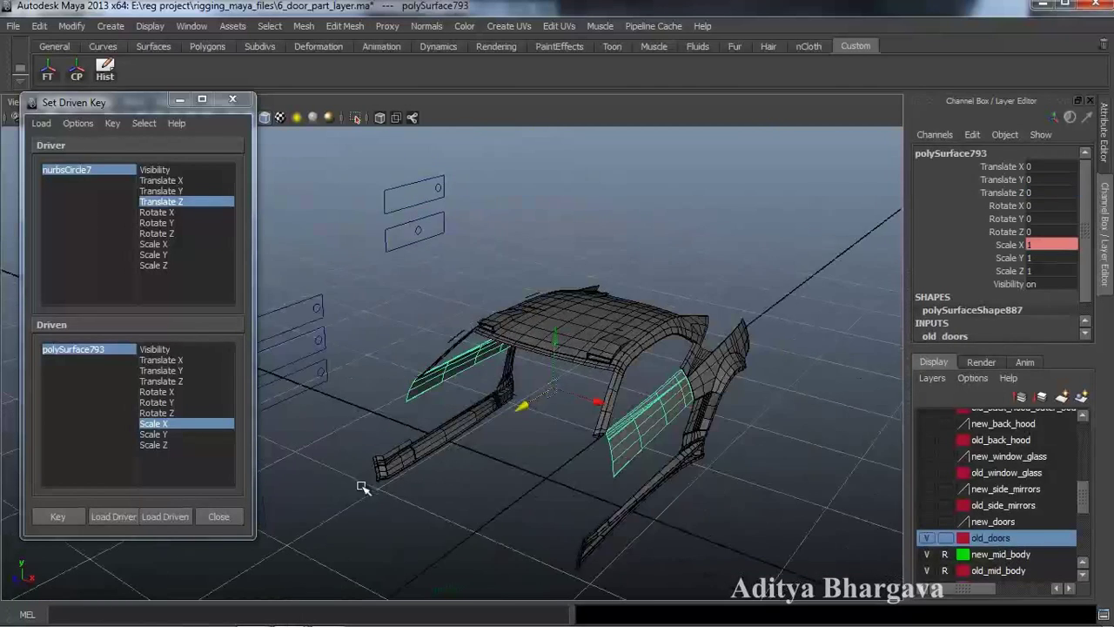
key("r")
left_click_drag(567, 473, 576, 478, "alt")
left_click_drag(622, 393, 624, 400)
left_click_drag(627, 462, 742, 336, "alt")
left_click(70, 515)
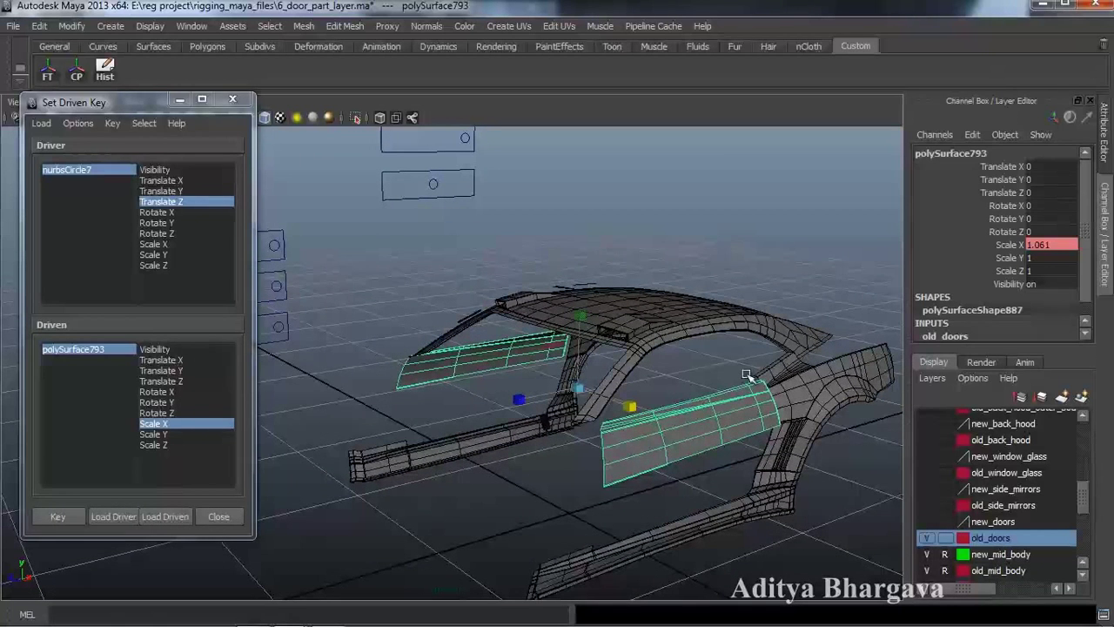
Return the circle control to a Translate Z of -0.135.
left_click(435, 185)
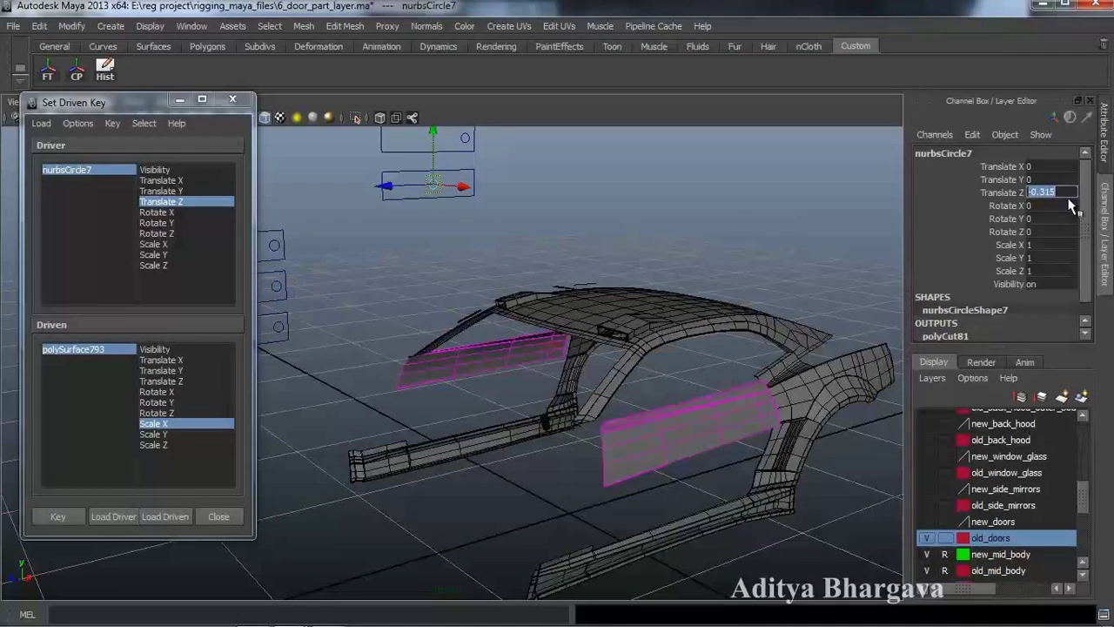
key("Return")
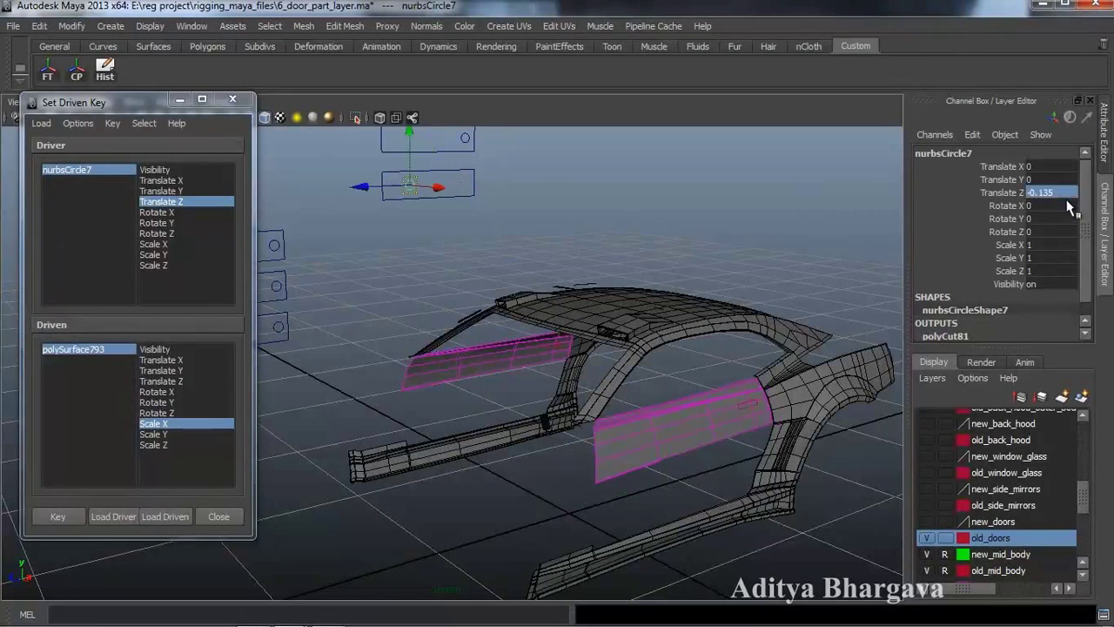
left_click_drag(766, 345, 653, 405, "alt")
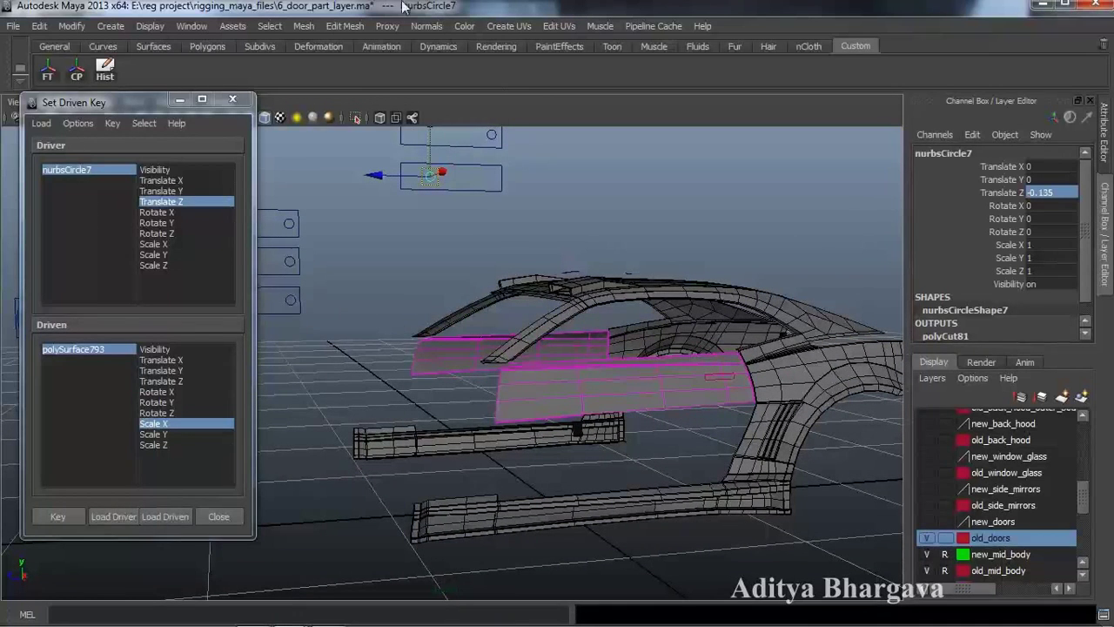
Cut the upper door panels with a horizontal line using the Cut Faces Tool in the side view.
left_click(357, 26)
left_click(375, 161)
left_click(636, 400)
left_click(345, 26)
left_click(383, 152)
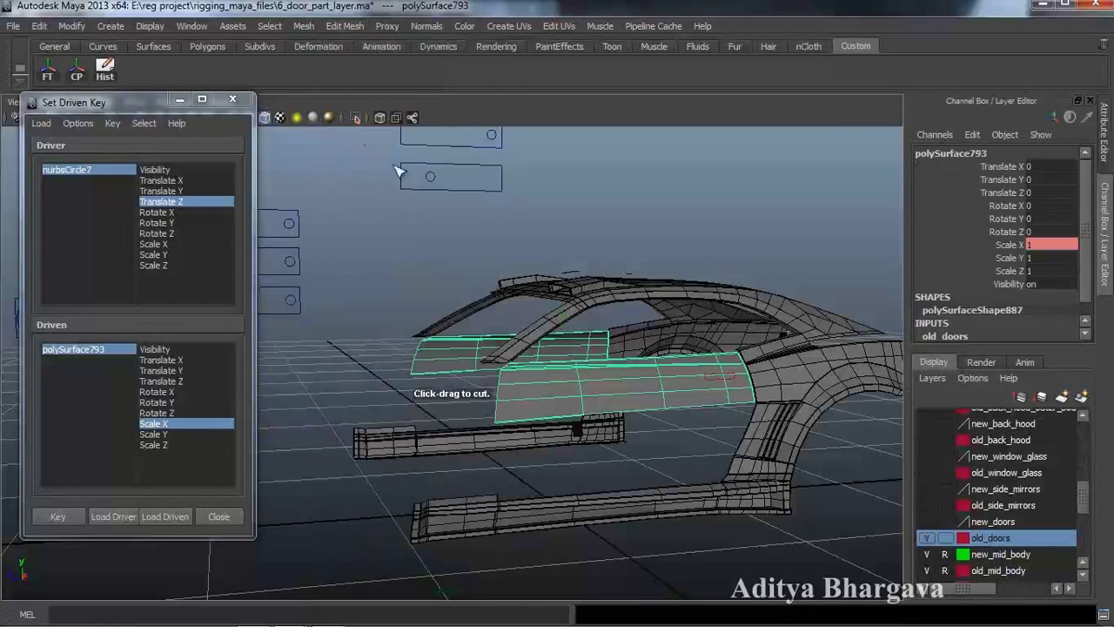
key("space")
left_click(647, 319)
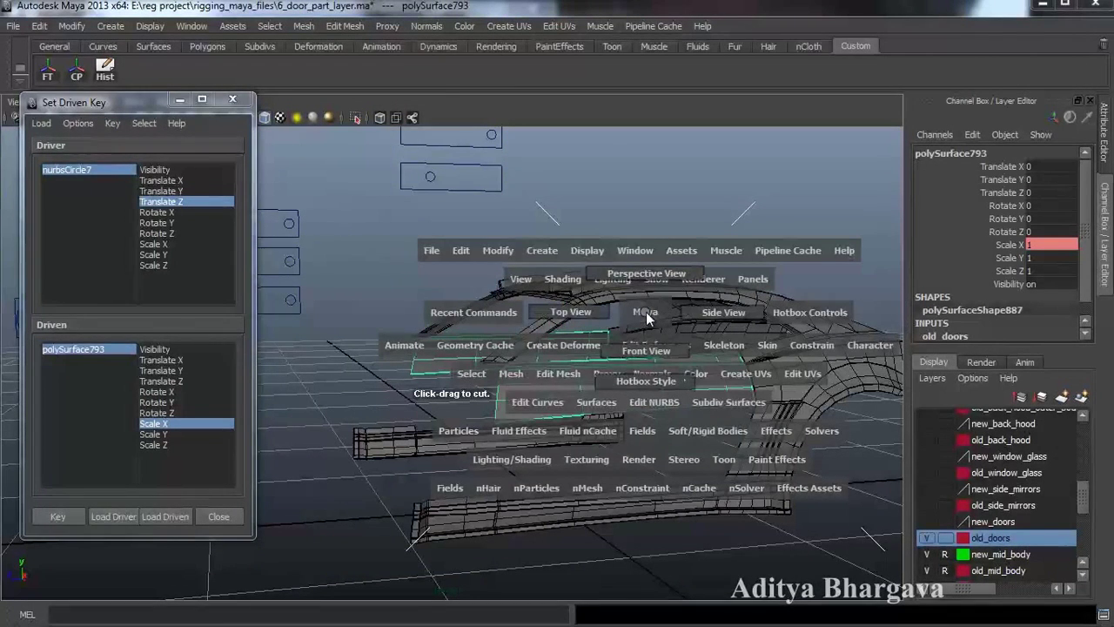
left_click_drag(647, 318, 722, 313)
left_click_drag(616, 396, 656, 392)
Turn on Delete Faces for the new polyCut82 node and load it as the driven object.
key("ctrl+a")
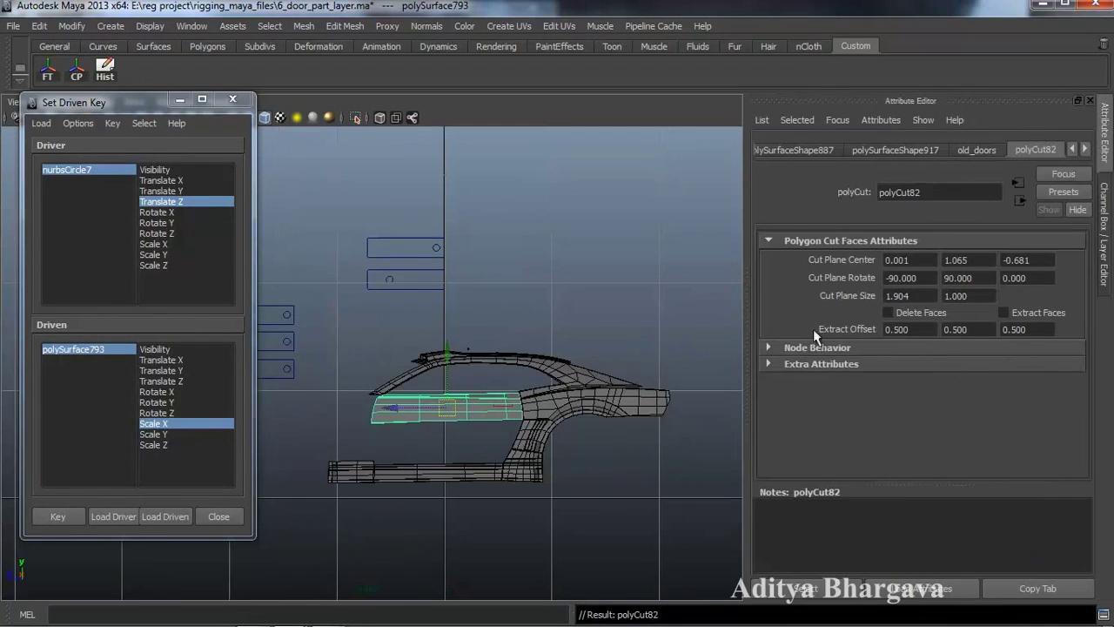
left_click(832, 590)
middle_click_drag(578, 406, 589, 392, "alt")
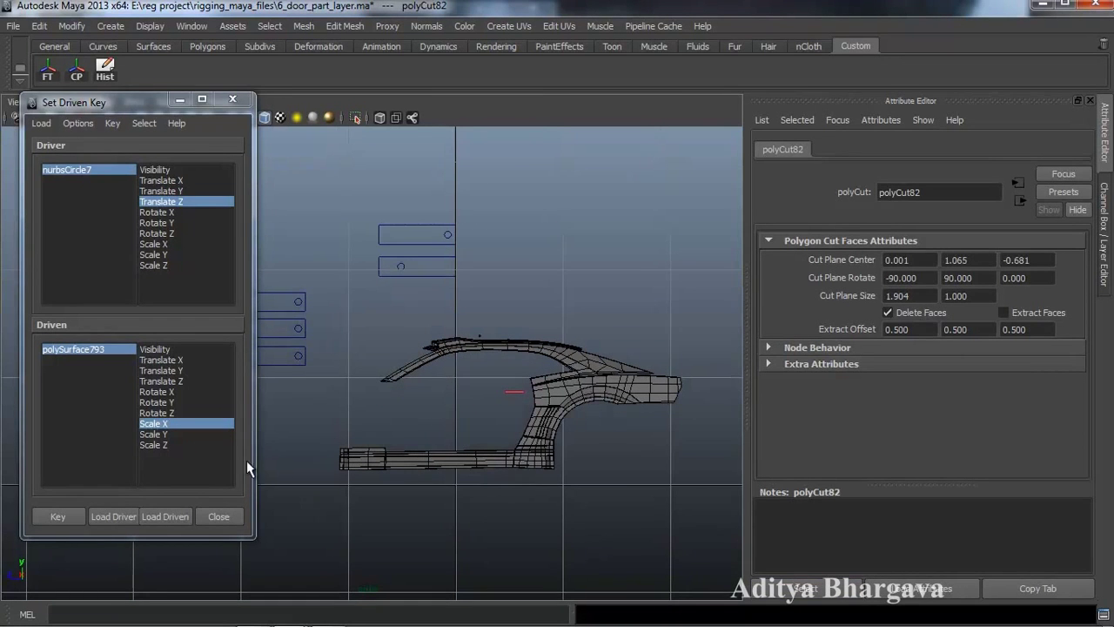
left_click(178, 516)
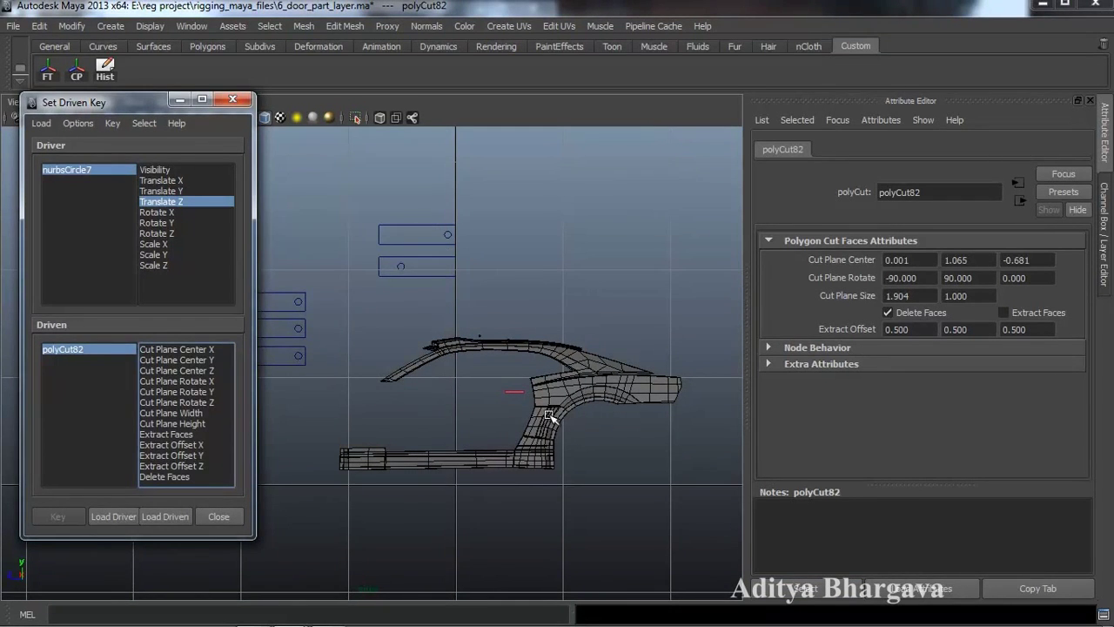
Lower polyCut82's Cut Plane Center Y to about -1.035 in the perspective view and set a driven key on it.
key("ctrl+a")
key("space")
left_click_drag(567, 355, 557, 386, "alt")
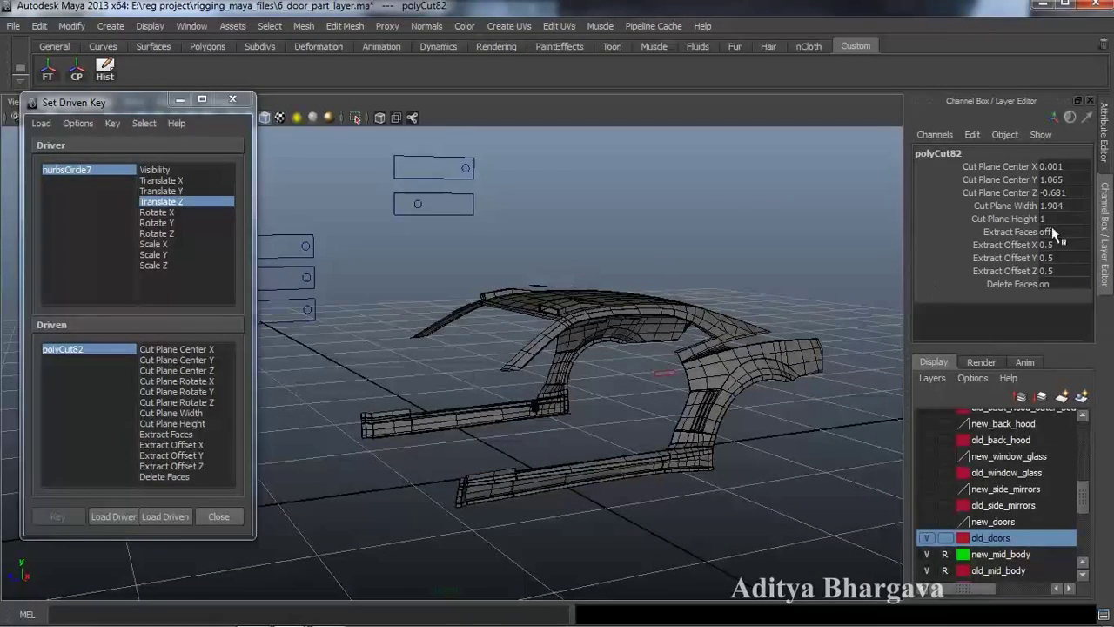
left_click(1001, 179)
middle_click_drag(801, 261, 786, 254)
scroll(775, 292, "up", 3)
left_click_drag(774, 287, 738, 303, "alt")
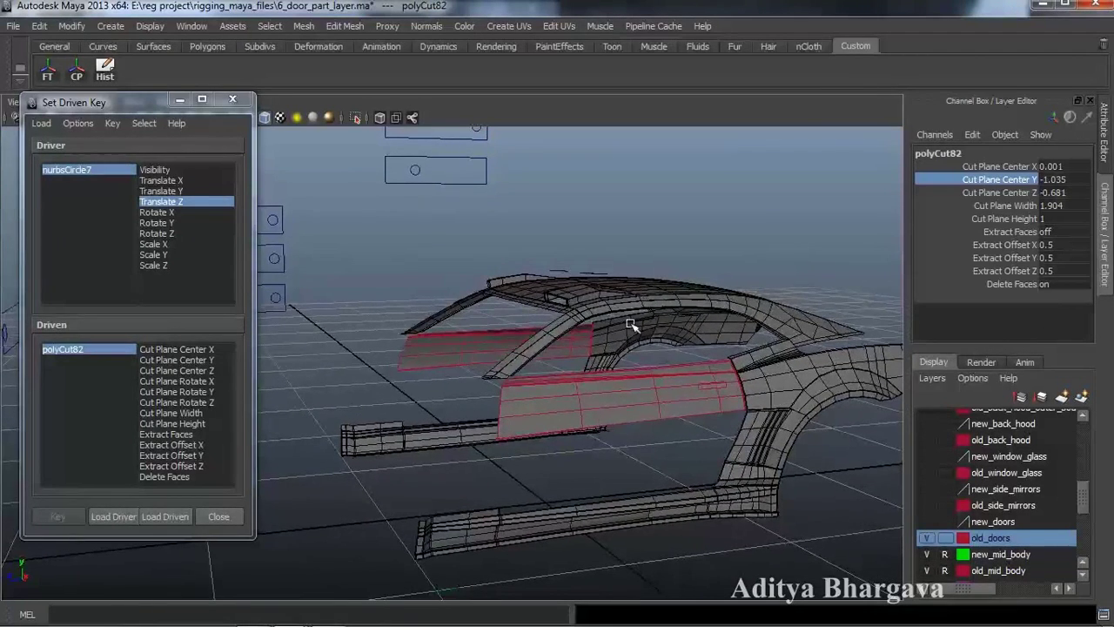
left_click(177, 359)
left_click(57, 516)
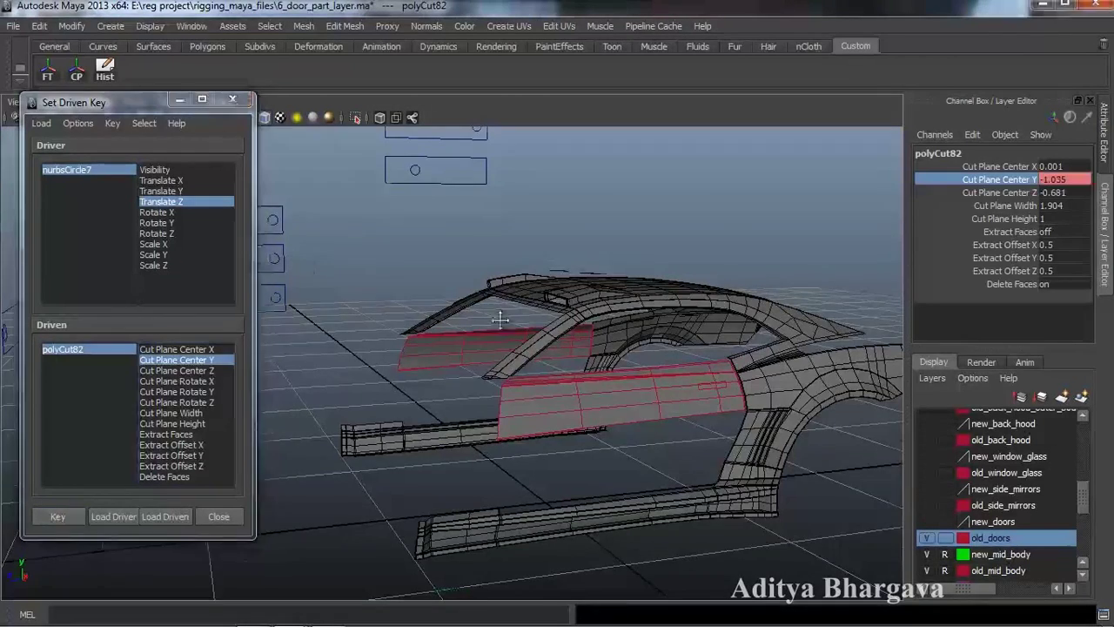
Set the circle control's Translate Z to -0.315.
scroll(477, 336, "down", 3)
left_click(412, 220)
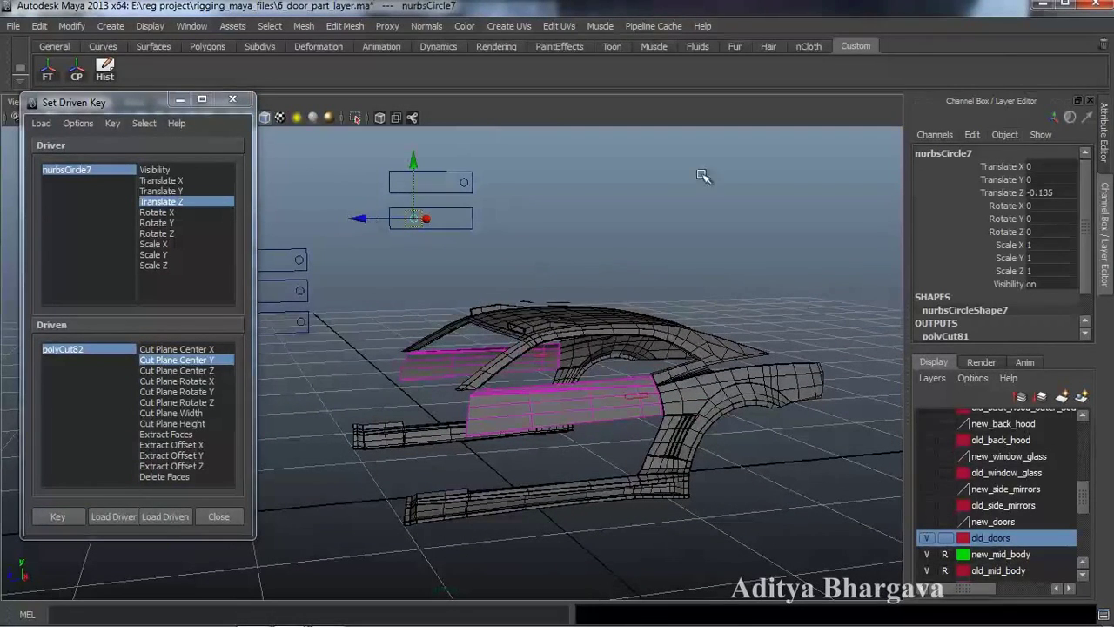
left_click(1061, 193)
left_click(1062, 193)
key("Return")
Raise polyCut82's Cut Plane Center Y to about 2.065 and set the second driven key.
middle_click_drag(658, 430, 654, 408, "alt")
left_click_drag(654, 409, 586, 441, "alt")
scroll(611, 450, "up", 2)
scroll(610, 447, "down", 2)
middle_click_drag(587, 440, 581, 427, "alt")
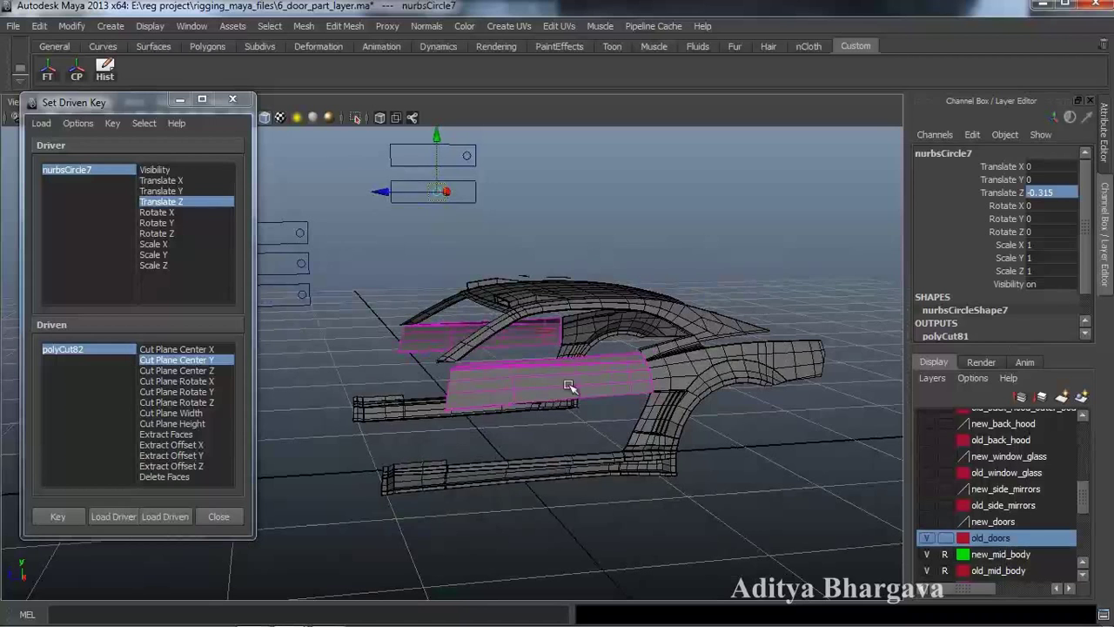
left_click(96, 349)
left_click(985, 182)
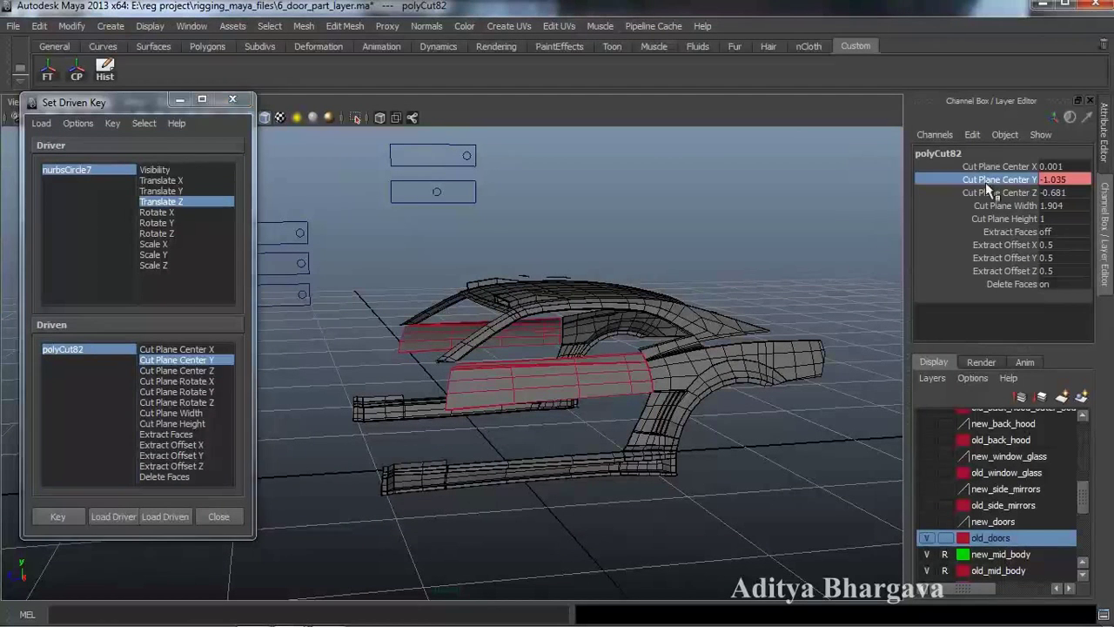
middle_click_drag(857, 226, 881, 237)
left_click_drag(693, 360, 699, 353, "alt")
scroll(700, 349, "up", 2)
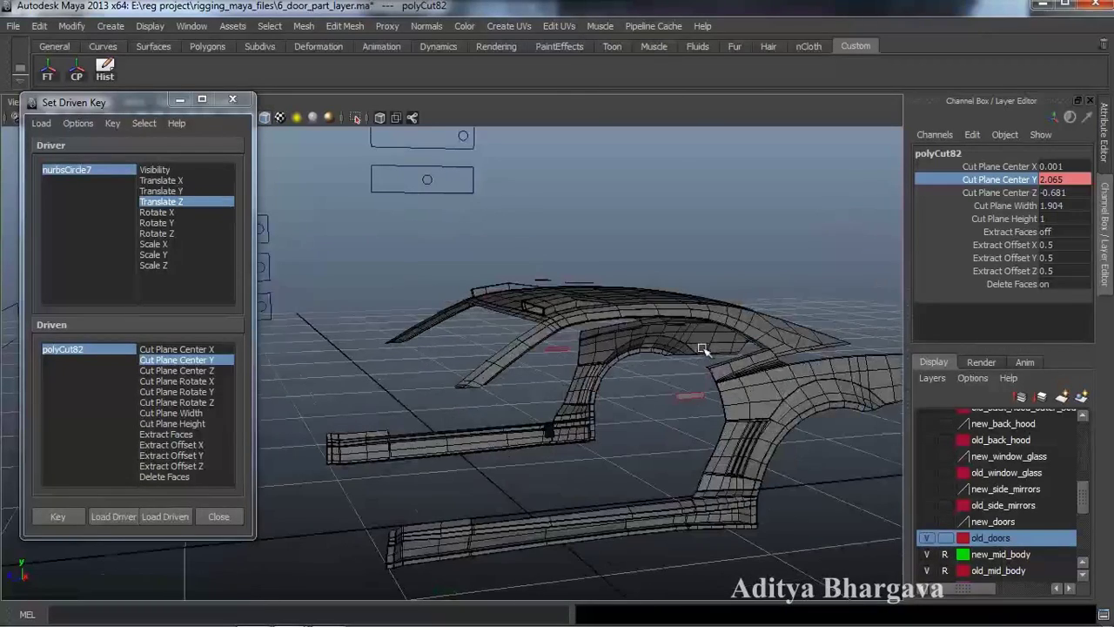
left_click(56, 521)
Slide the circle control part of the way back to test how the upper door panels are cut away.
left_click_drag(308, 430, 458, 408, "alt")
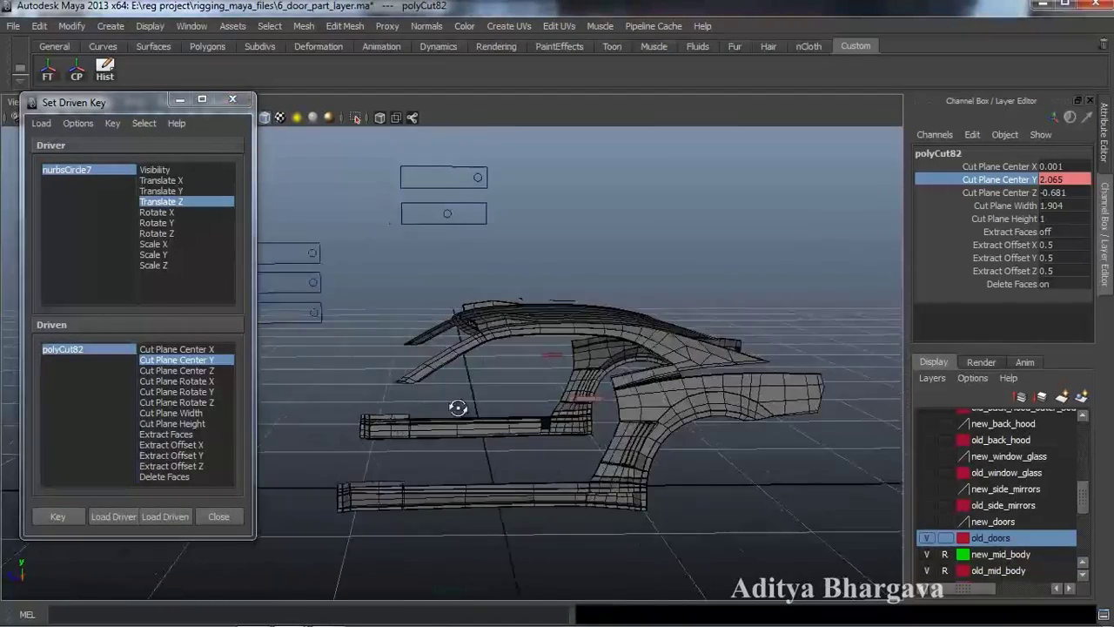
right_click_drag(457, 408, 499, 390, "alt")
left_click_drag(500, 390, 570, 408, "alt")
left_click(432, 217)
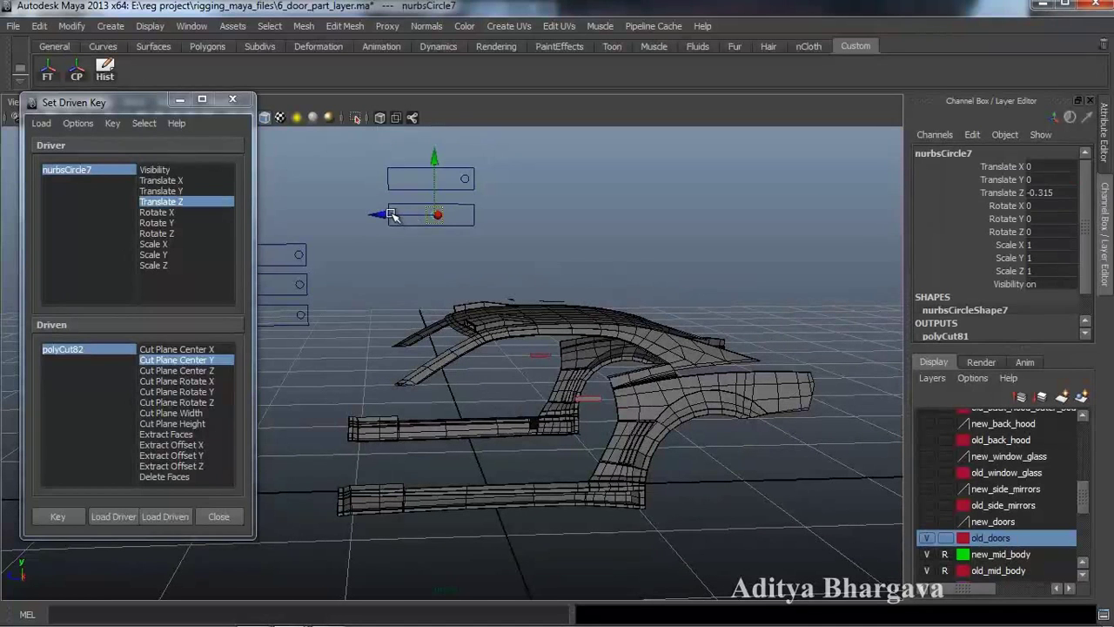
left_click_drag(381, 218, 370, 214)
Combine the two door handles, polySurface25 and polySurface517, into one mesh and delete its history.
left_click_drag(522, 352, 526, 391, "alt")
left_click(608, 438)
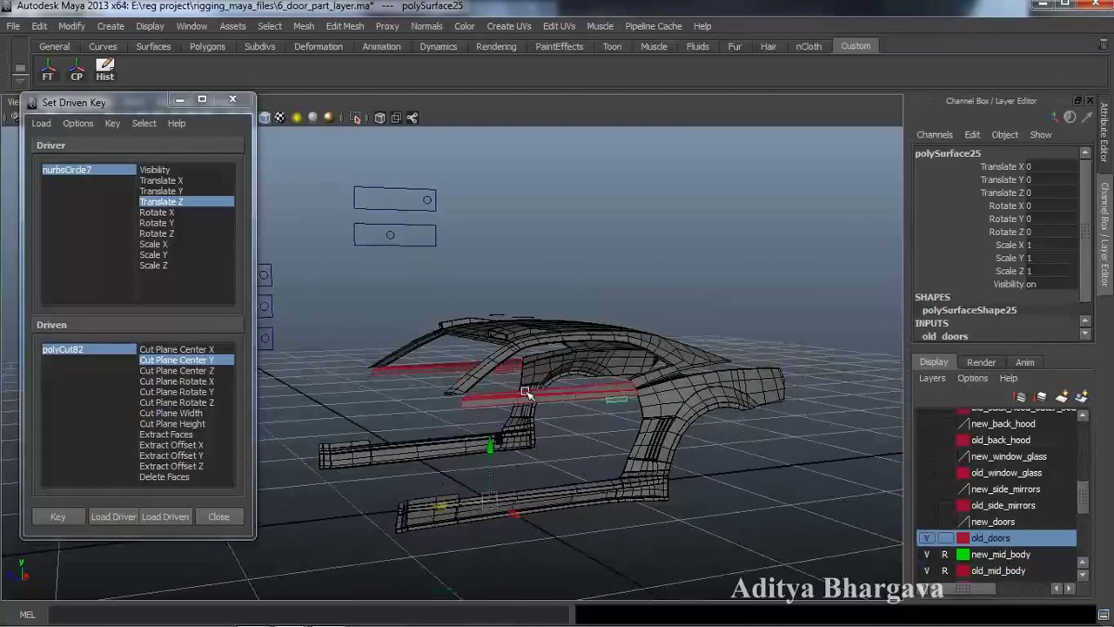
left_click(510, 373)
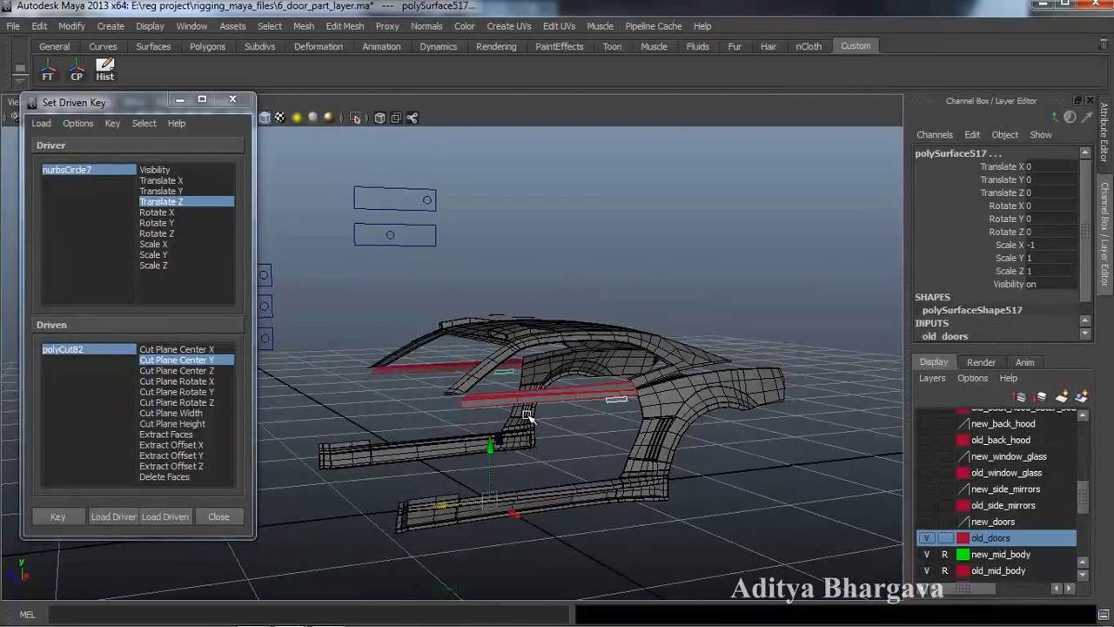
right_click(614, 420, "shift")
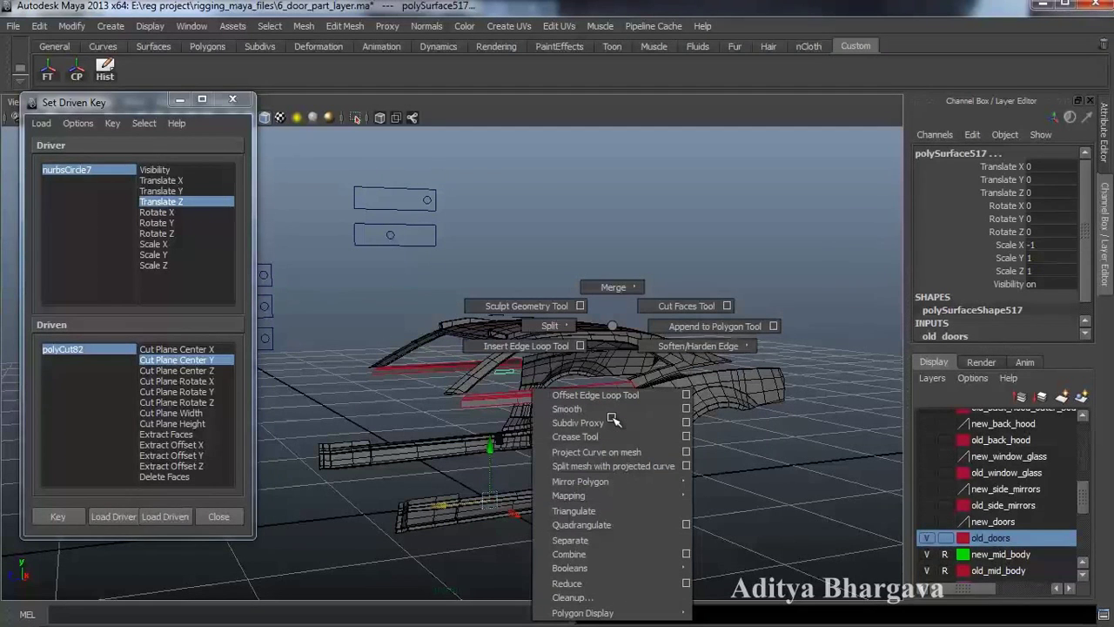
left_click(609, 554)
left_click(108, 69)
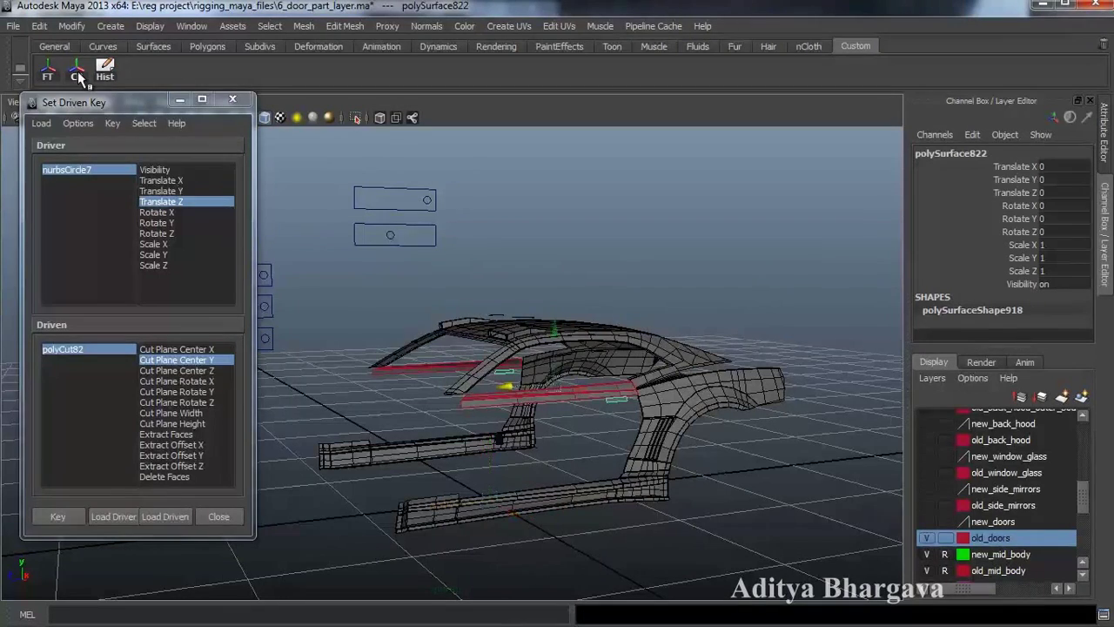
Load the combined door handles, polySurface822, as the driven object and key their Visibility on.
left_click_drag(585, 390, 577, 398, "alt")
middle_click_drag(577, 398, 562, 368, "alt")
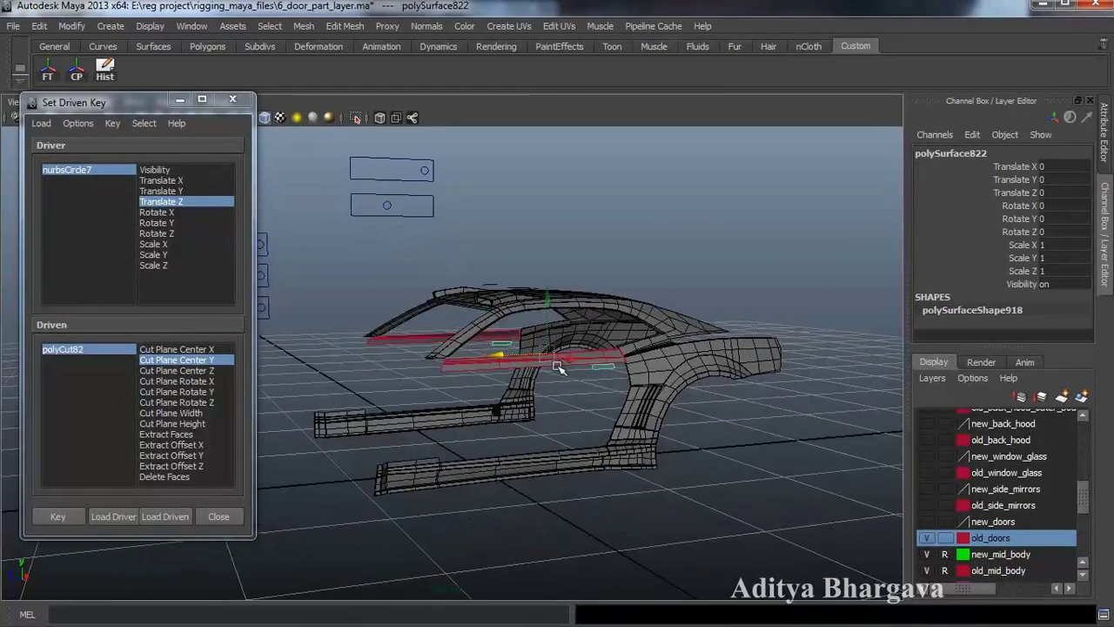
left_click(157, 515)
left_click_drag(532, 405, 459, 409, "alt")
left_click(166, 348)
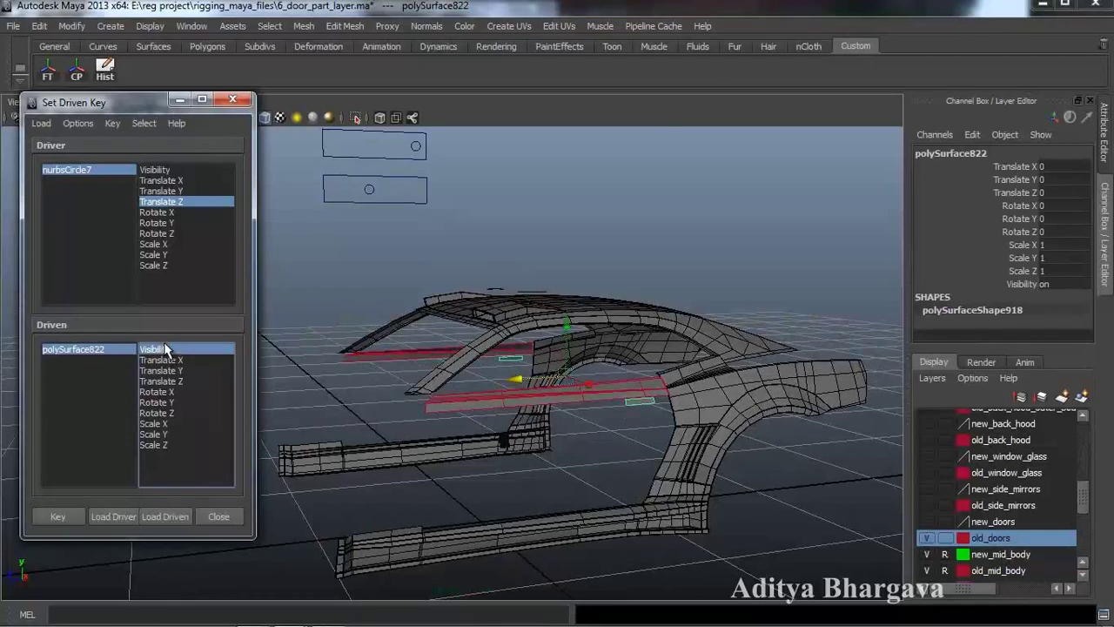
left_click_drag(595, 453, 566, 414, "alt")
left_click_drag(468, 311, 456, 300, "alt")
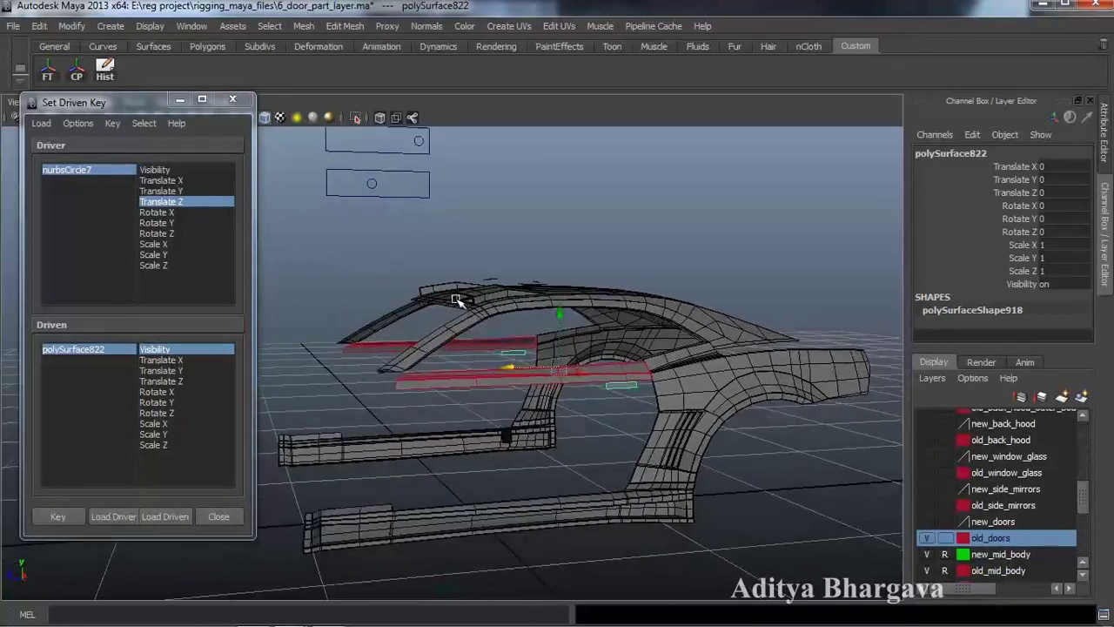
left_click(77, 516)
Move the circle control to Translate Z -0.256, turn polySurface822's Visibility off and set the second driven key.
left_click(370, 185)
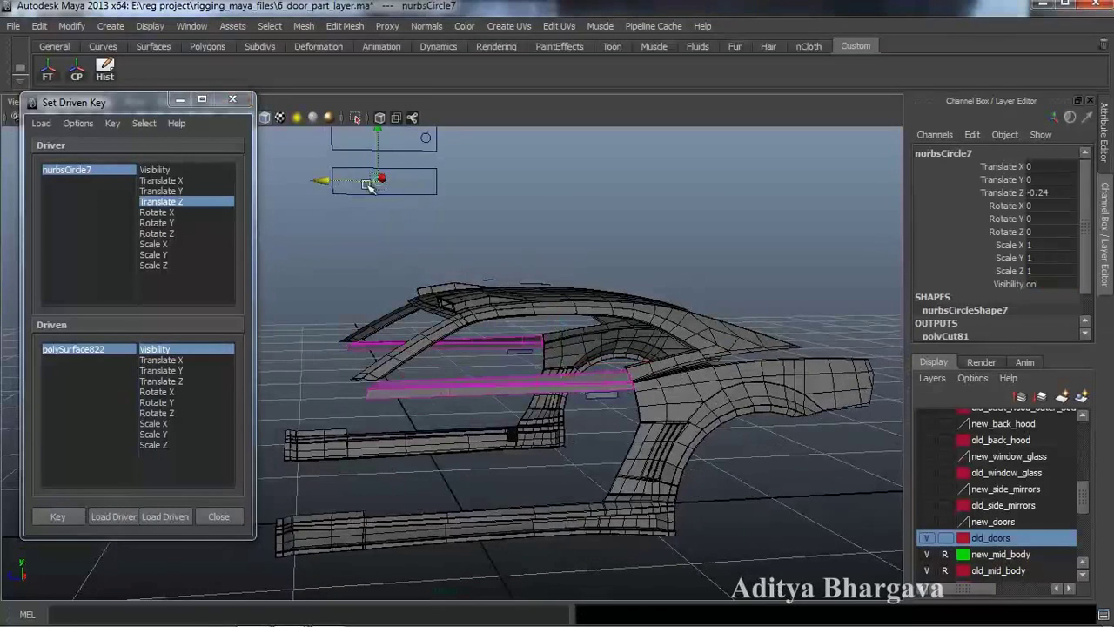
left_click_drag(336, 180, 339, 182)
left_click_drag(425, 304, 420, 319, "alt")
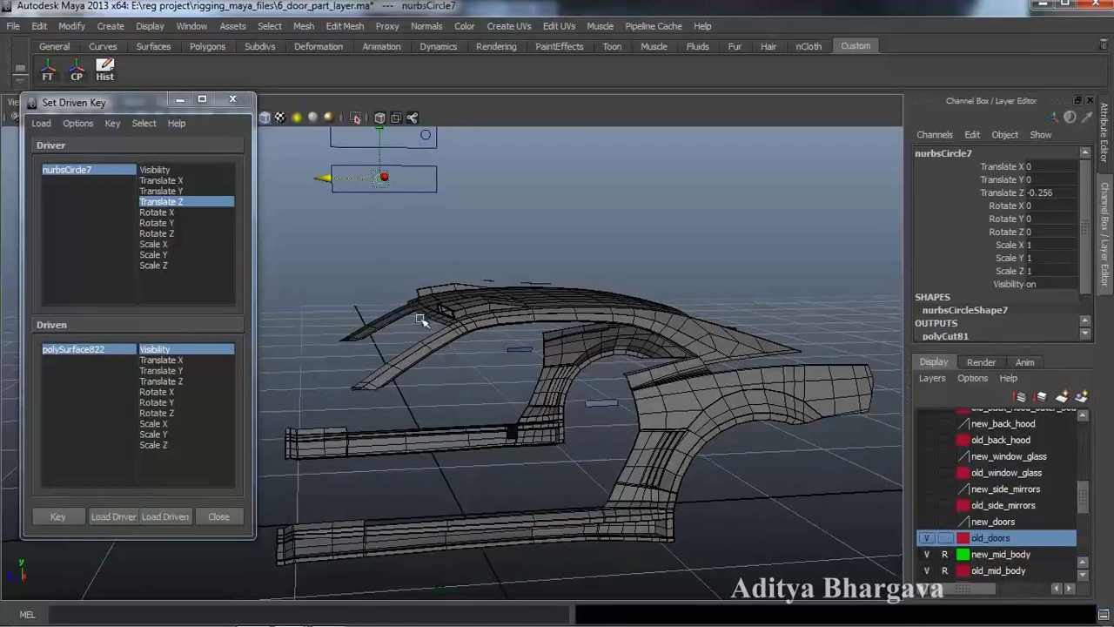
left_click(78, 349)
left_click(1046, 284)
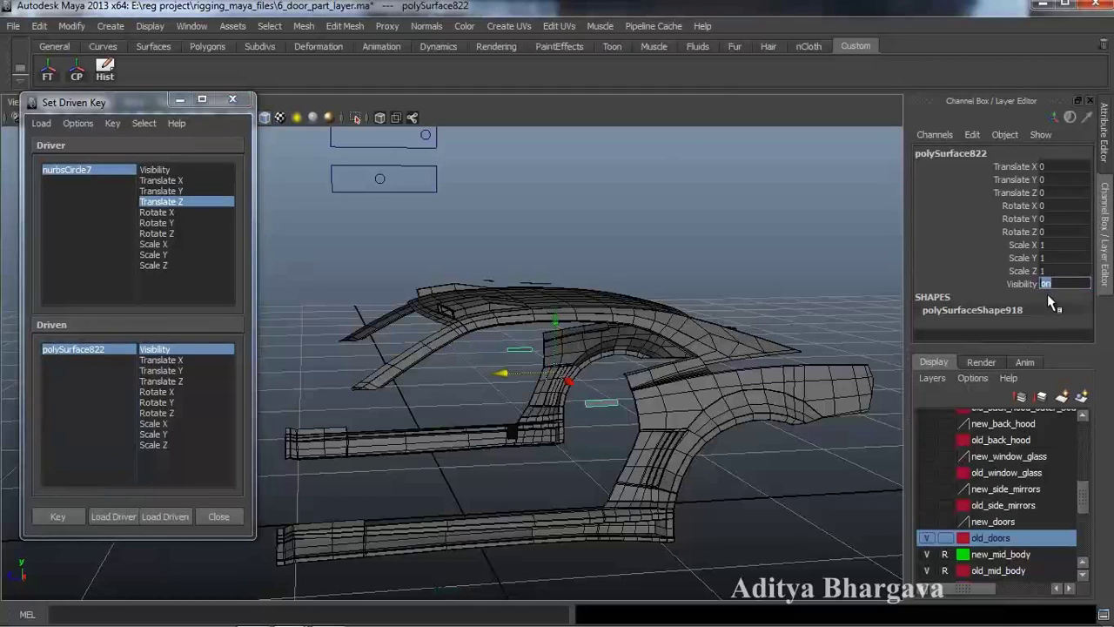
type("0")
key("Return")
left_click(80, 517)
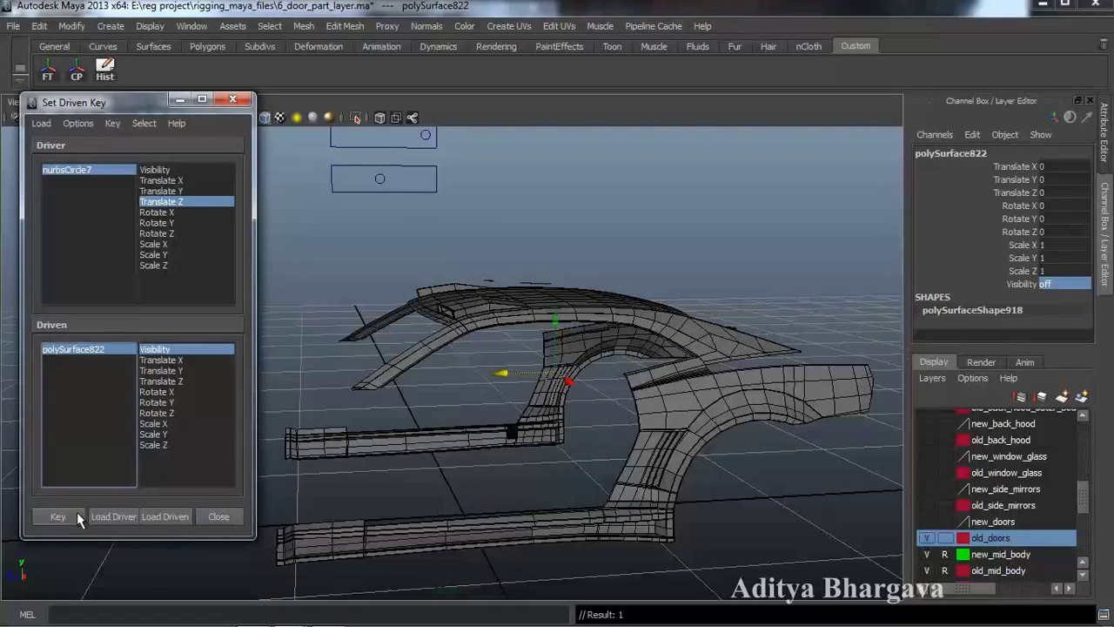
Slide the circle control back to Translate Z 0 and inspect how the old doors and handles reappear.
scroll(557, 413, "down", 2)
left_click_drag(557, 412, 565, 401, "alt")
middle_click_drag(565, 400, 584, 374, "alt")
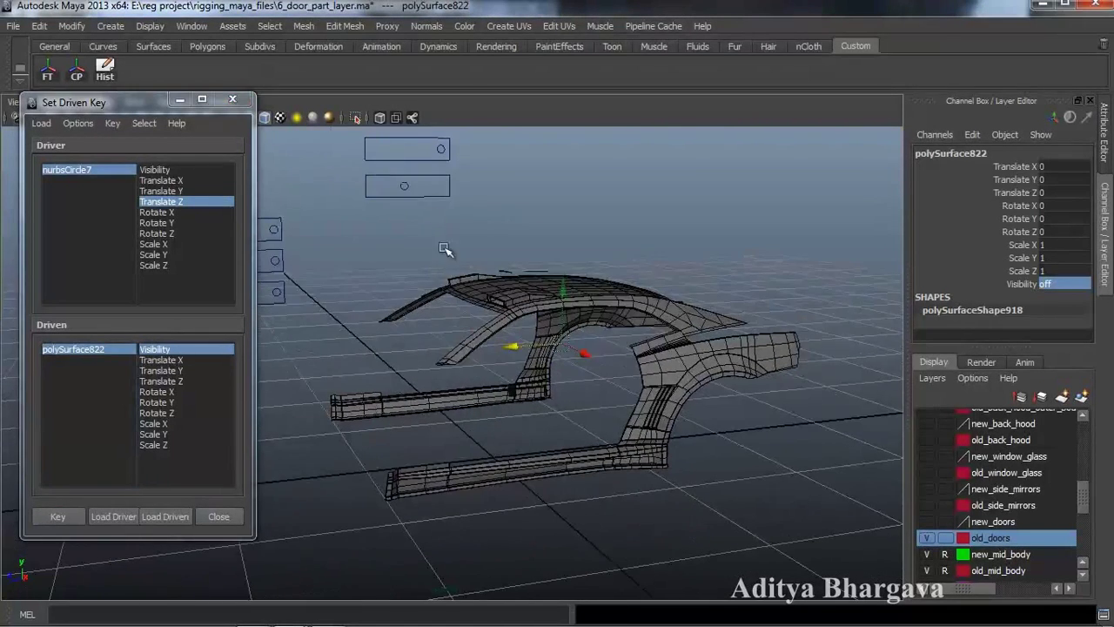
left_click(399, 189)
left_click_drag(355, 188, 287, 215)
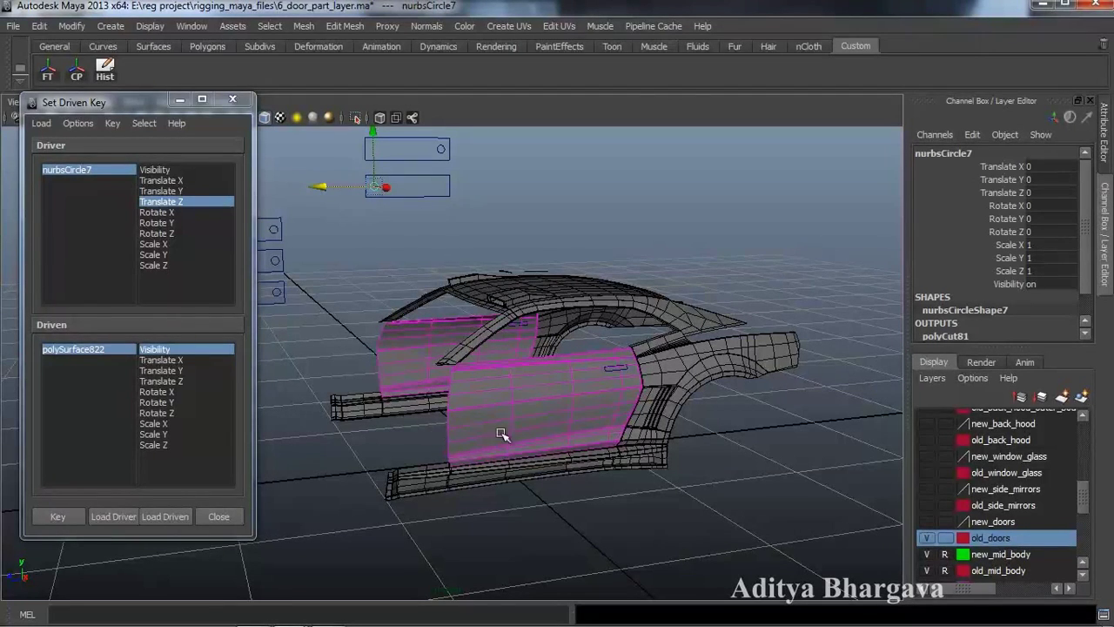
right_click_drag(576, 398, 600, 397, "alt")
left_click_drag(600, 396, 619, 383, "alt")
right_click_drag(659, 427, 645, 401, "alt")
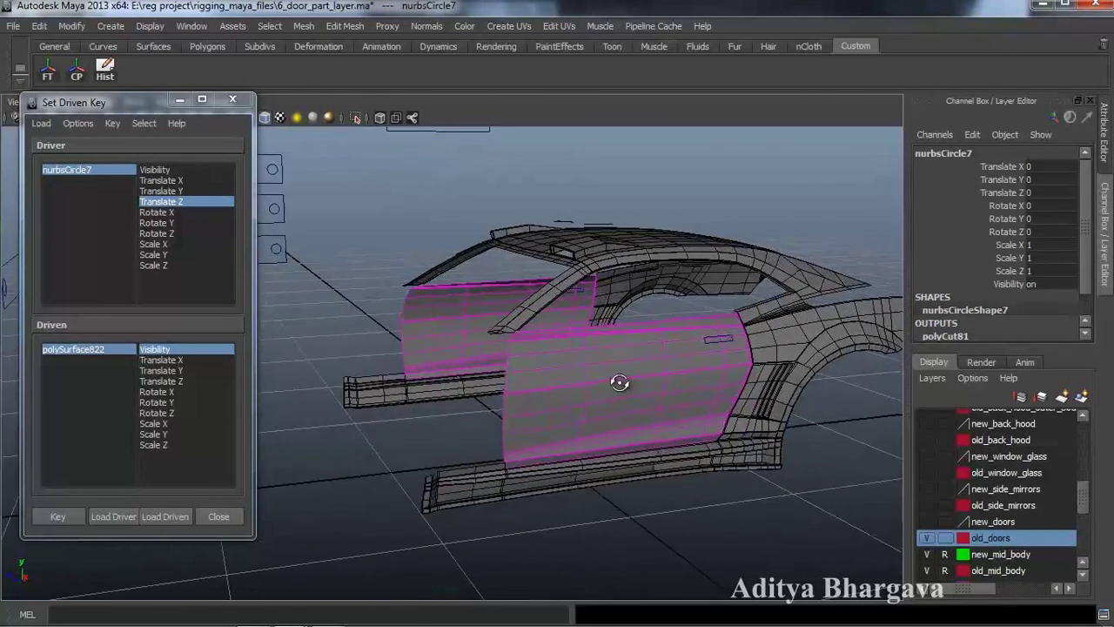
mouse_move(645, 401)
left_mouse_down("alt")
mouse_move(639, 386)
mouse_move(638, 405)
left_mouse_up("alt")
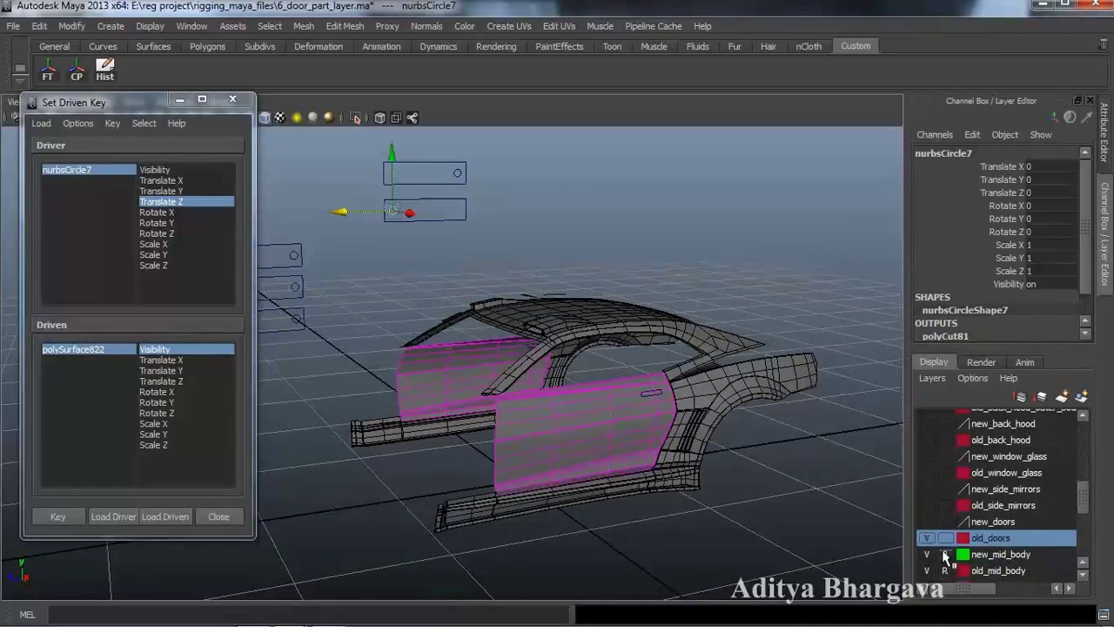
Set the old_doors layer to Reference and add the door handles mesh, polySurface822, to it.
left_click(943, 539)
left_click(945, 541)
scroll(658, 461, "up", 3)
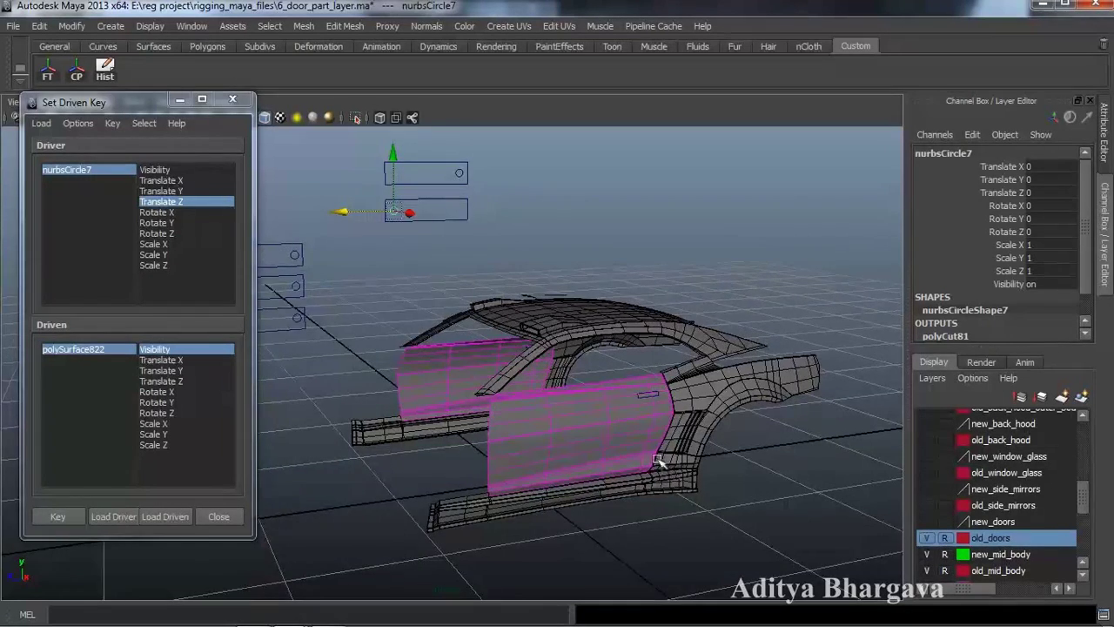
left_click(667, 393)
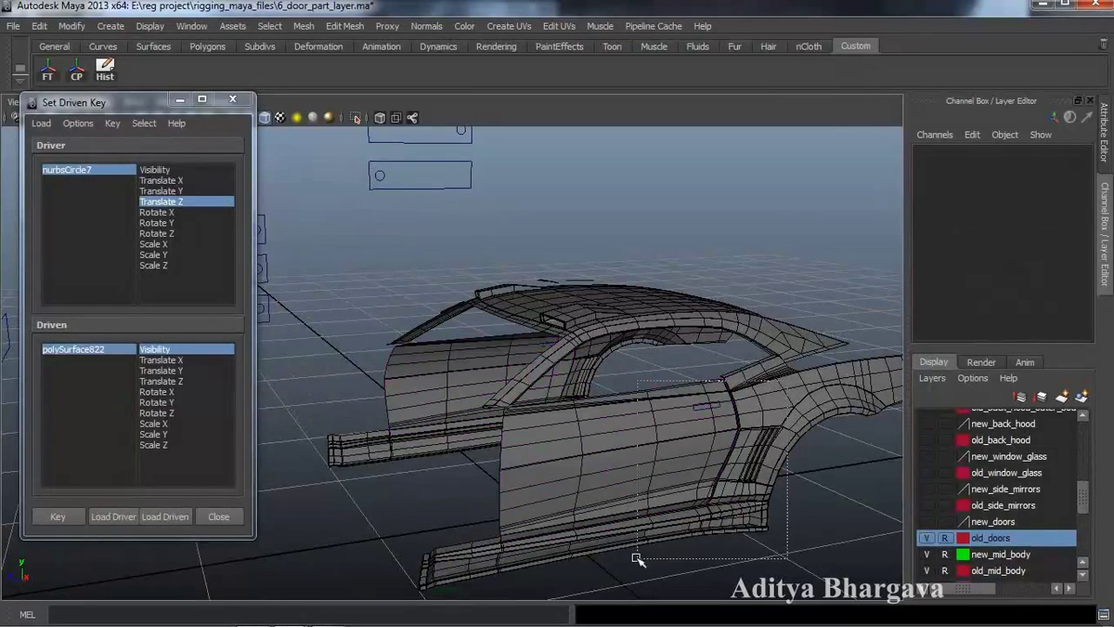
left_click(611, 537)
left_click_drag(709, 465, 667, 489, "alt")
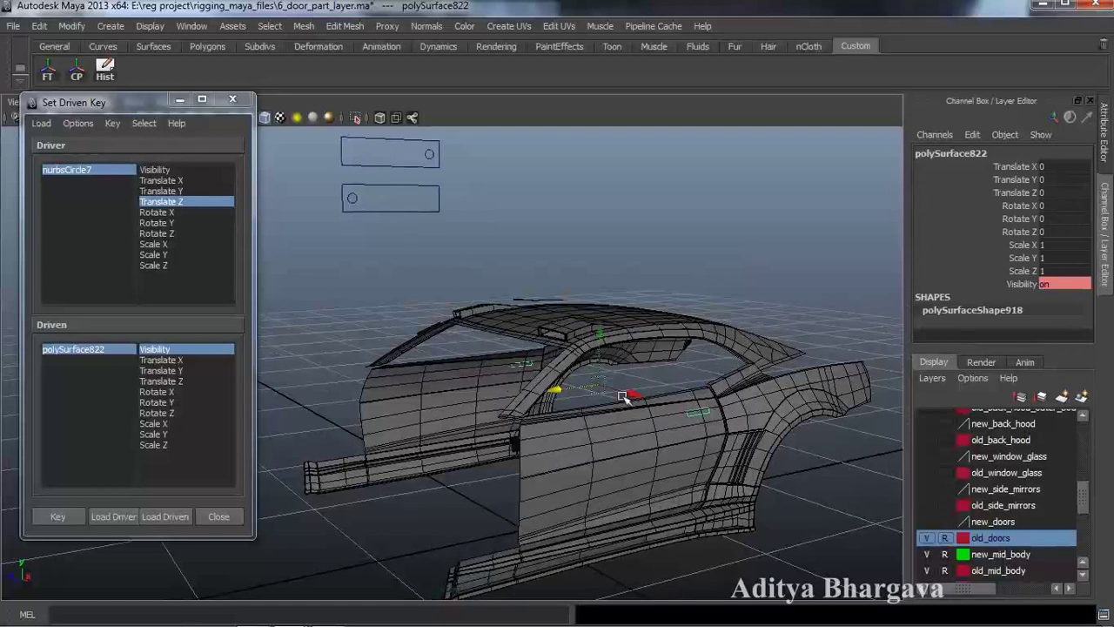
right_click(1017, 541)
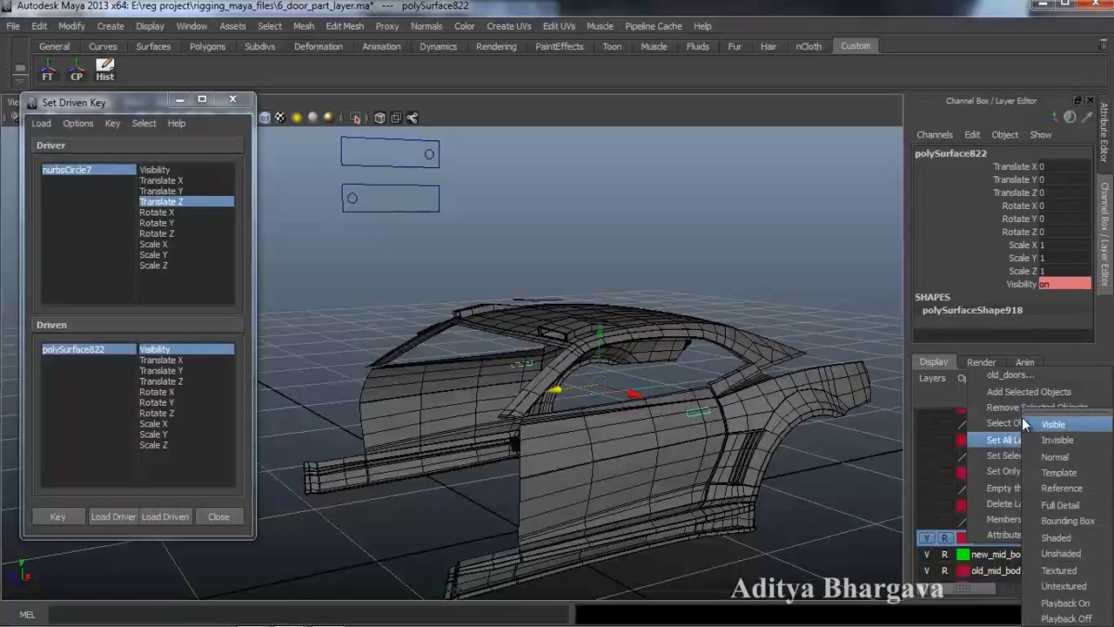
left_click(1005, 394)
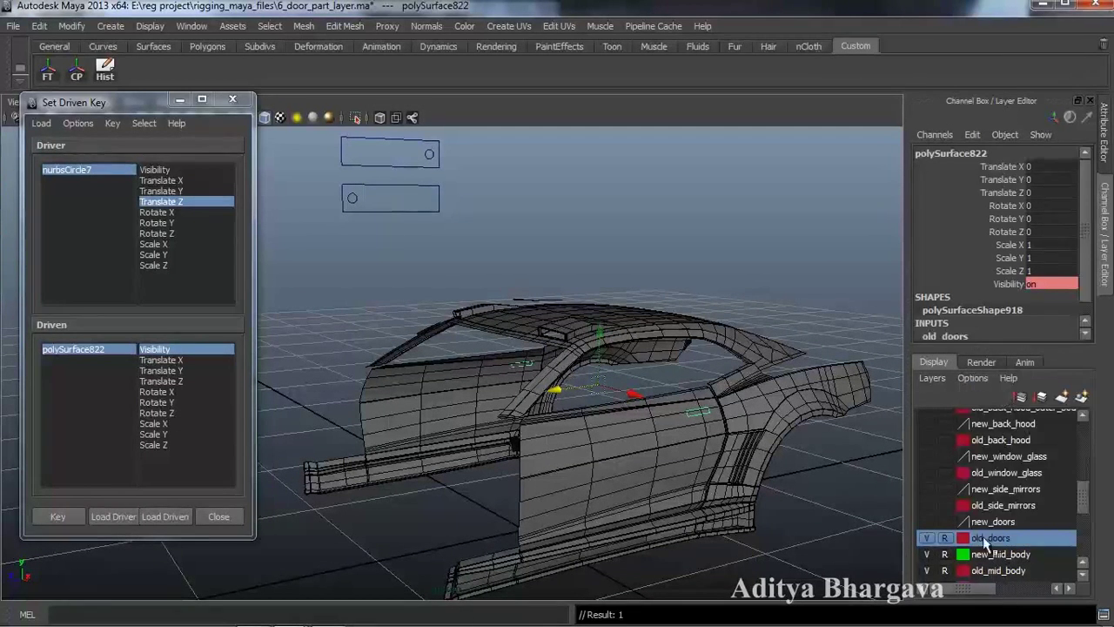
Show the new_doors layer and select the new lower door panels, polySurface813.
left_click(926, 522)
left_click_drag(729, 500, 649, 432, "alt")
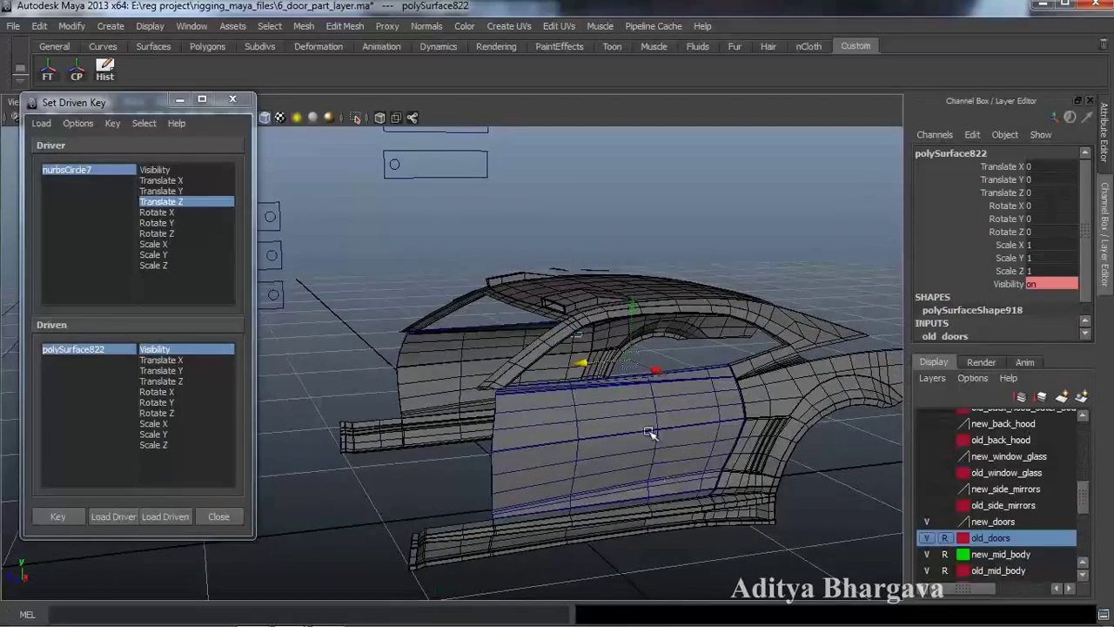
left_click_drag(709, 515, 701, 503, "alt")
left_click(697, 496)
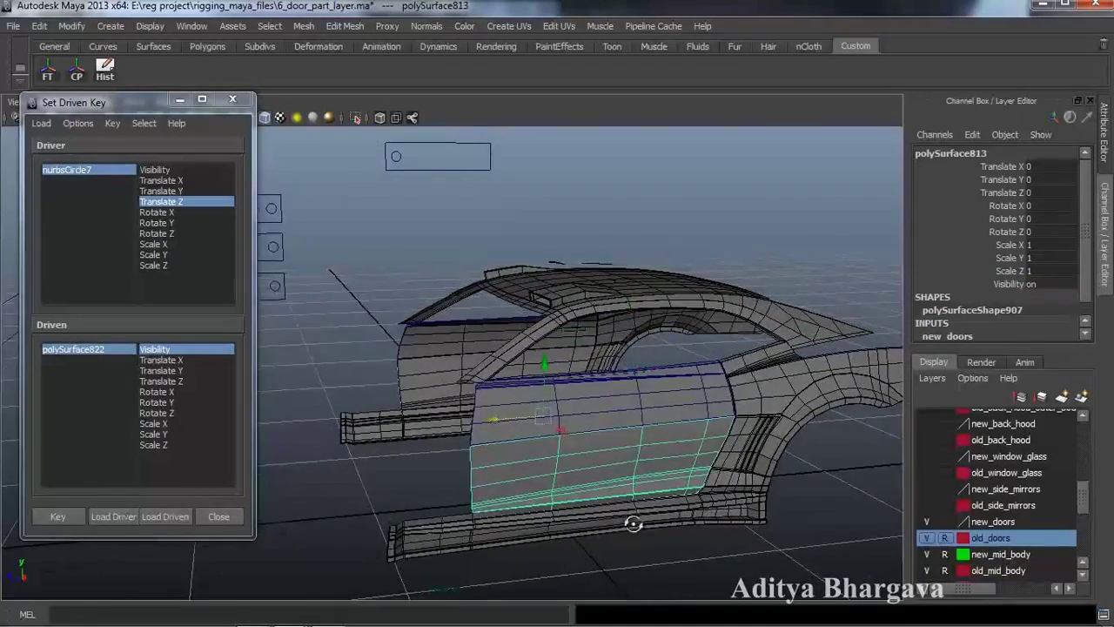
right_click_drag(633, 524, 641, 493, "alt")
left_click_drag(641, 493, 664, 511, "alt")
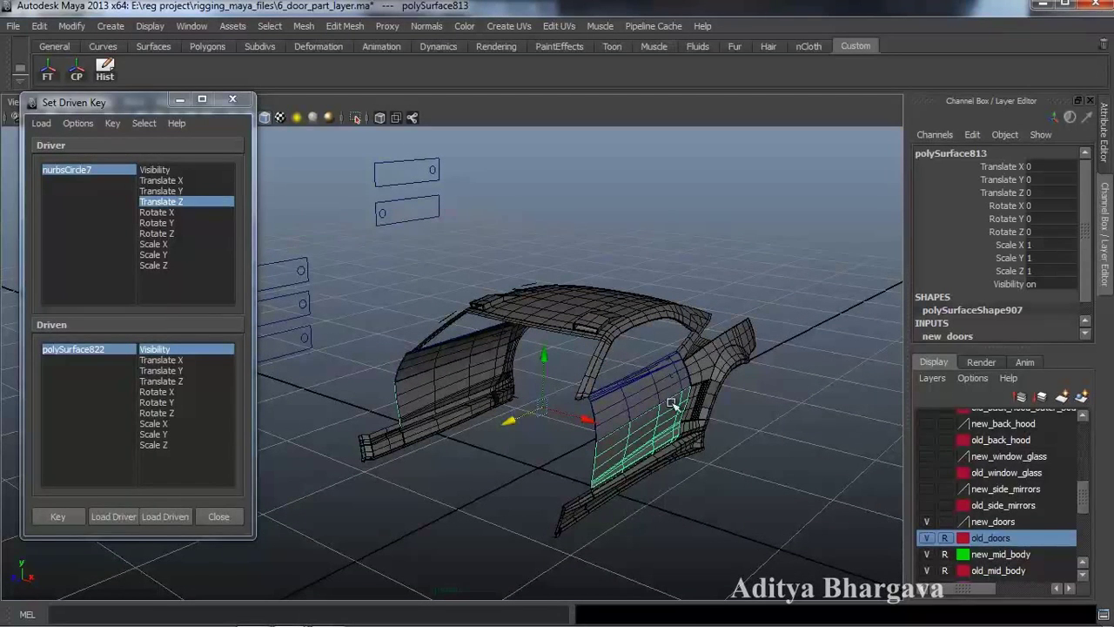
Load polySurface813 as the driven object with Scale X as its attribute and scale it inward to about 0.907 in X.
left_click(185, 518)
left_click_drag(413, 497, 528, 495, "alt")
left_click(161, 423)
key("r")
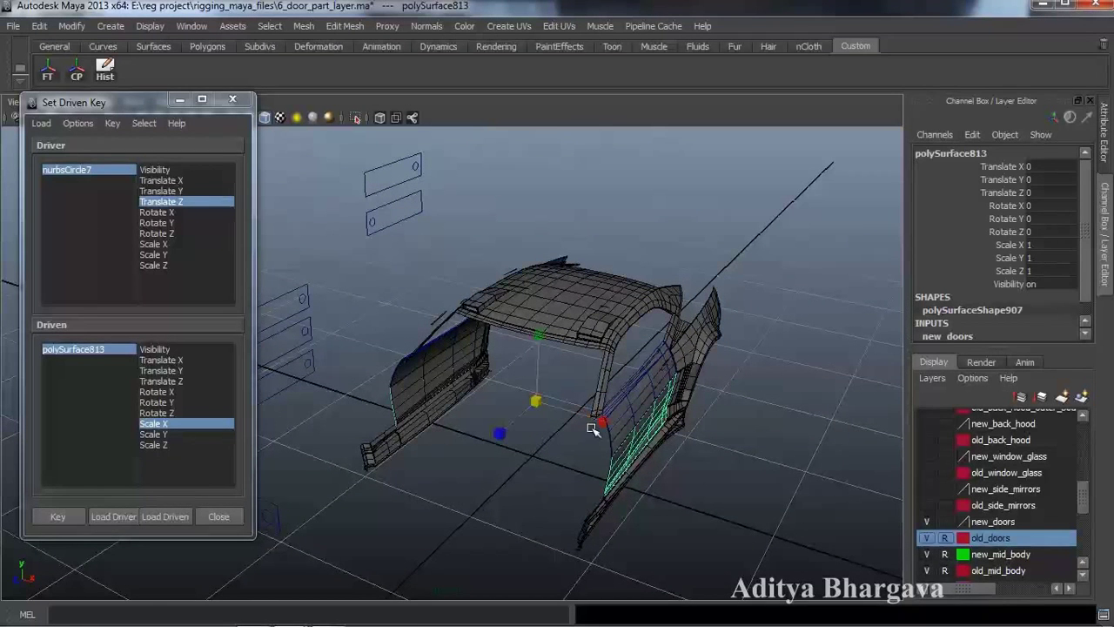
left_click_drag(601, 423, 595, 425)
Move the circle control to Translate Z -0.124 and set the first driven key for polySurface813's Scale X.
left_click_drag(601, 474, 444, 456, "alt")
left_click(393, 222)
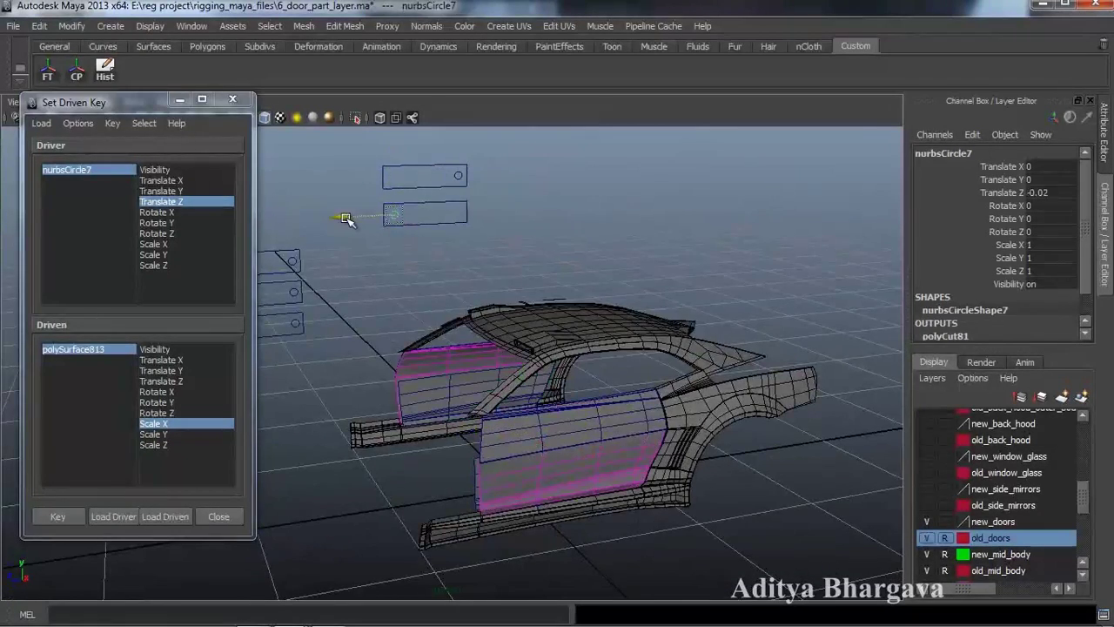
left_click_drag(355, 220, 362, 222)
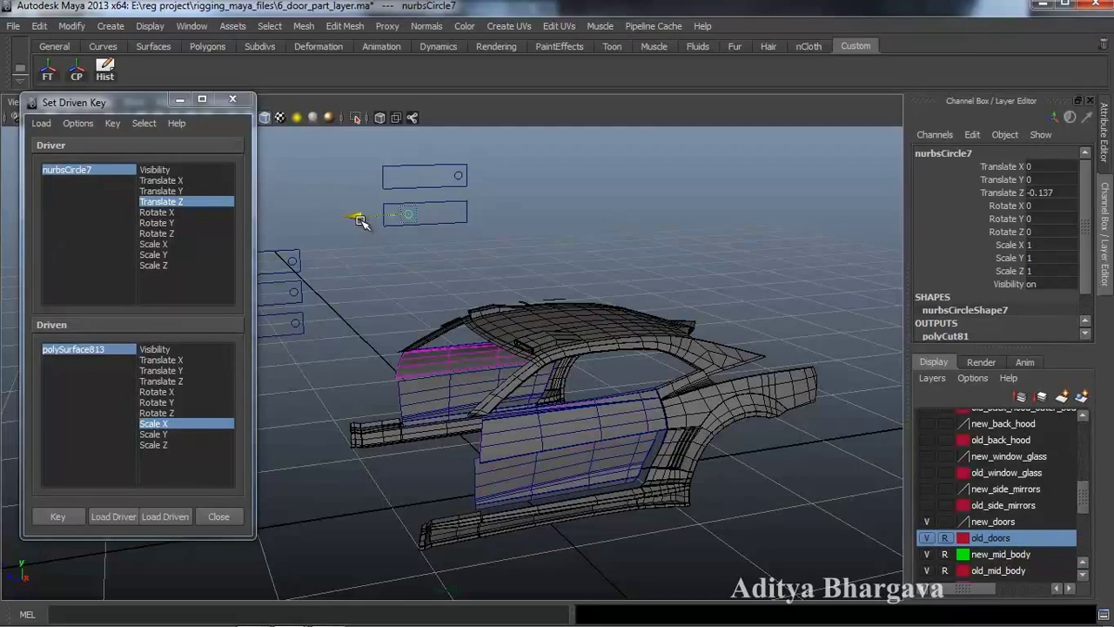
mouse_move(491, 369)
left_mouse_down("alt")
mouse_move(517, 365)
mouse_move(505, 378)
left_mouse_up("alt")
middle_click_drag(505, 378, 507, 373, "alt")
left_click_drag(508, 372, 531, 426, "alt")
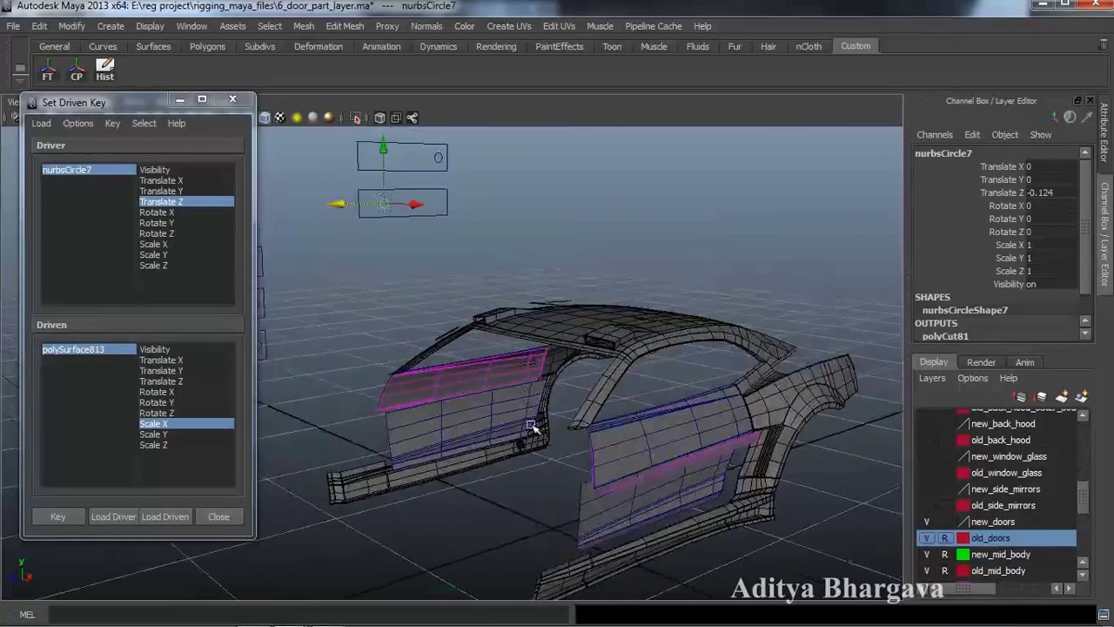
left_click(470, 435)
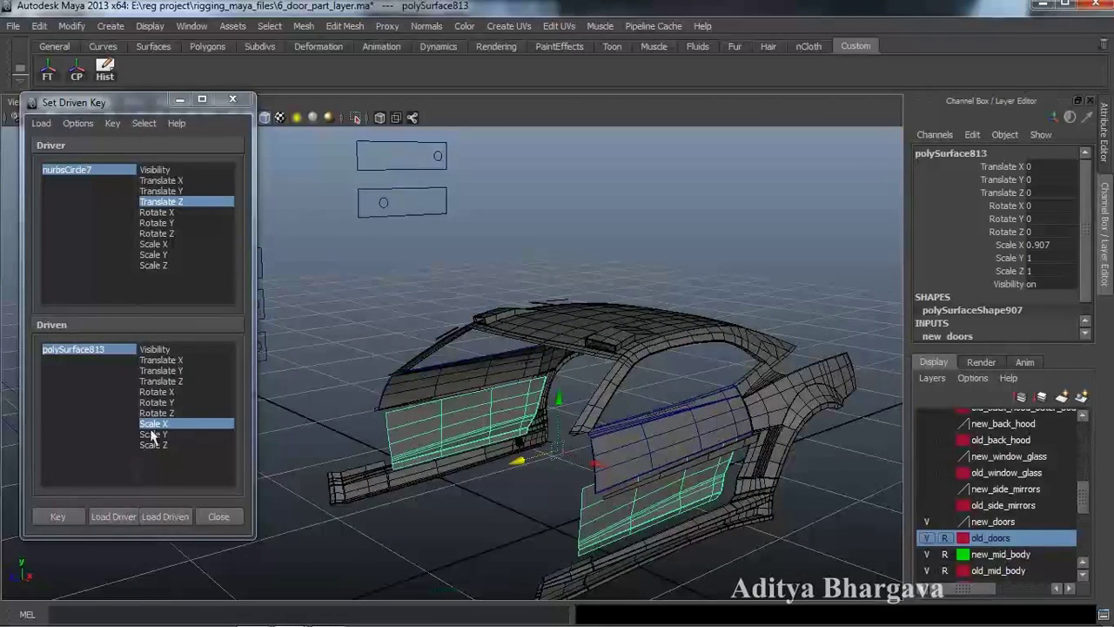
left_click(59, 516)
mouse_move(478, 455)
left_mouse_down("alt")
mouse_move(494, 448)
mouse_move(486, 445)
left_mouse_up("alt")
scroll(485, 444, "up", 3)
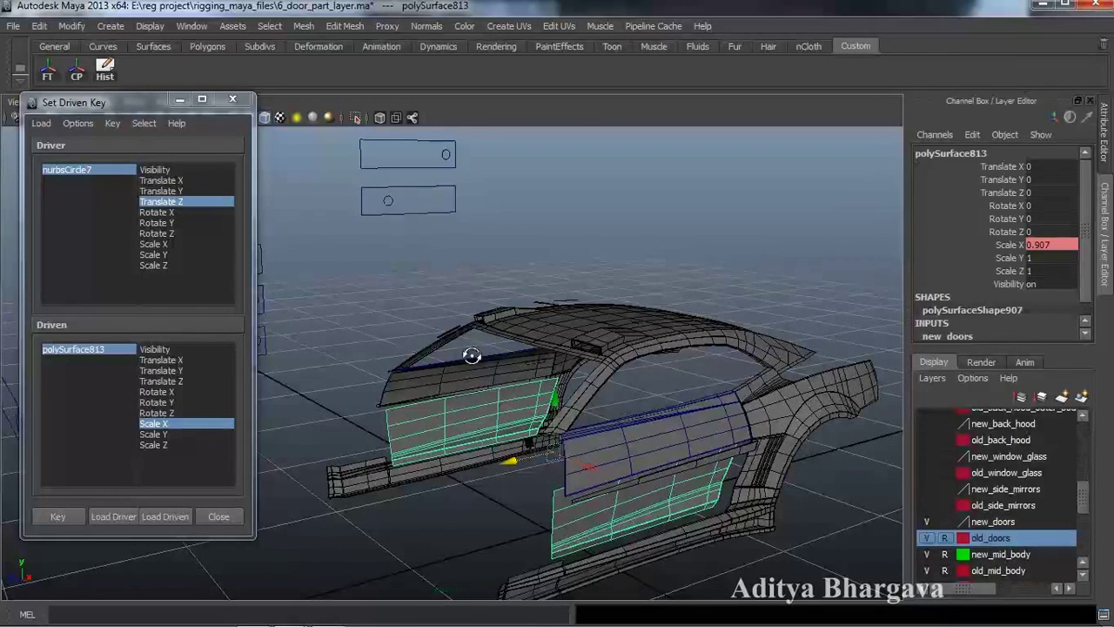
Move the circle control to Translate Z -0.26, set polySurface813's Scale X to 1 and set the second driven key.
left_click_drag(372, 207, 514, 390)
left_click(501, 389)
left_click_drag(492, 492, 526, 466, "alt")
left_click_drag(471, 492, 517, 494, "alt")
left_click(1069, 246)
left_click(1070, 248)
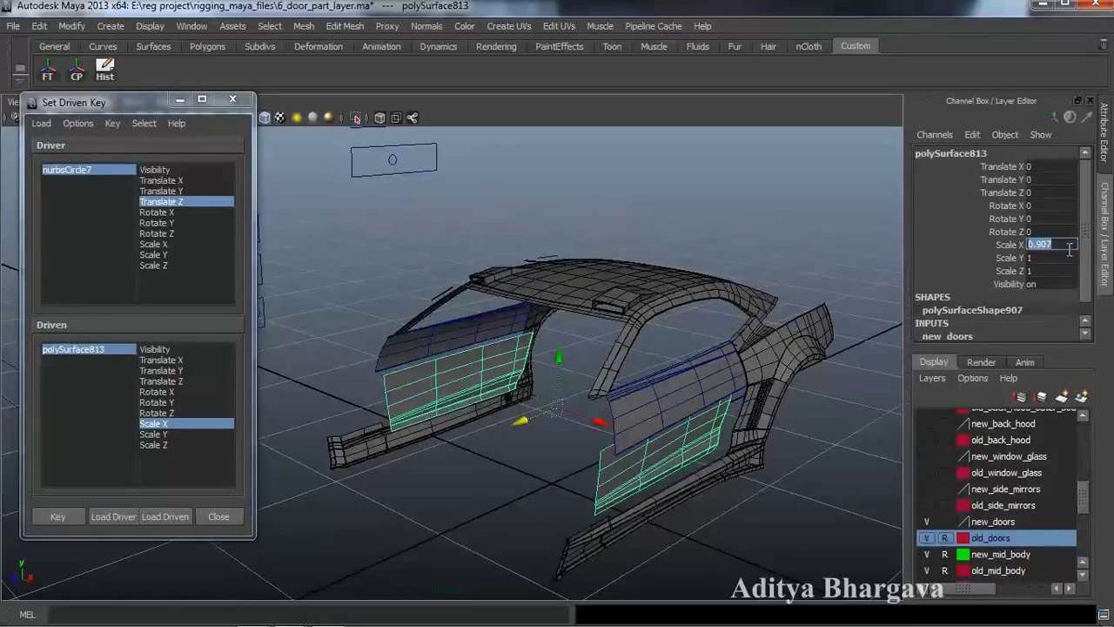
type("1")
key("Return")
left_click(58, 517)
Slide the circle control back until the new lower door panels are scaled inward behind the upper ones.
left_click_drag(607, 431, 537, 460, "alt")
left_click(409, 193)
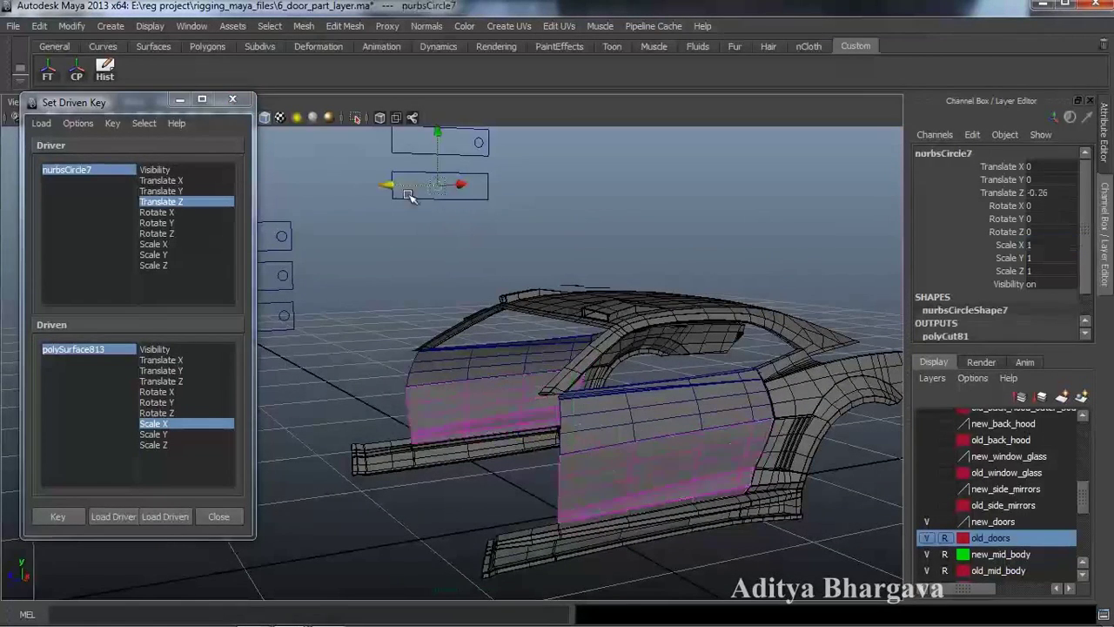
left_click_drag(397, 188, 591, 380)
Cut polySurface813 with a horizontal Cut Faces Tool line just above the lower door panels' upper edge in the side view.
left_click(646, 475)
left_click(340, 26)
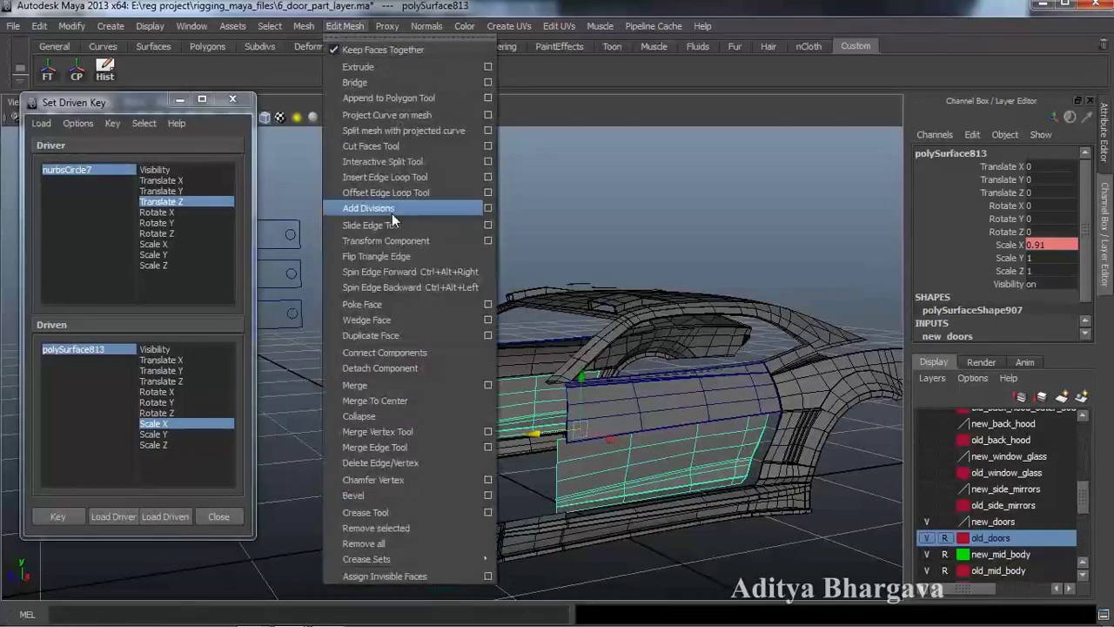
left_click(391, 147)
left_click_drag(485, 228, 550, 321, "alt")
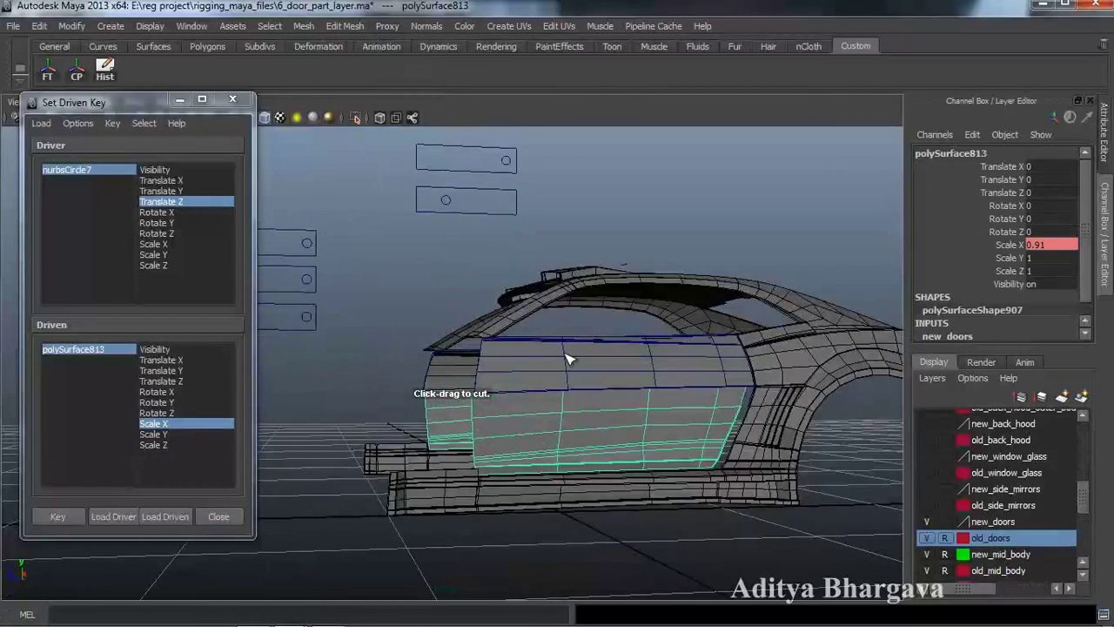
key("space")
key("space")
left_click_drag(706, 301, 781, 305)
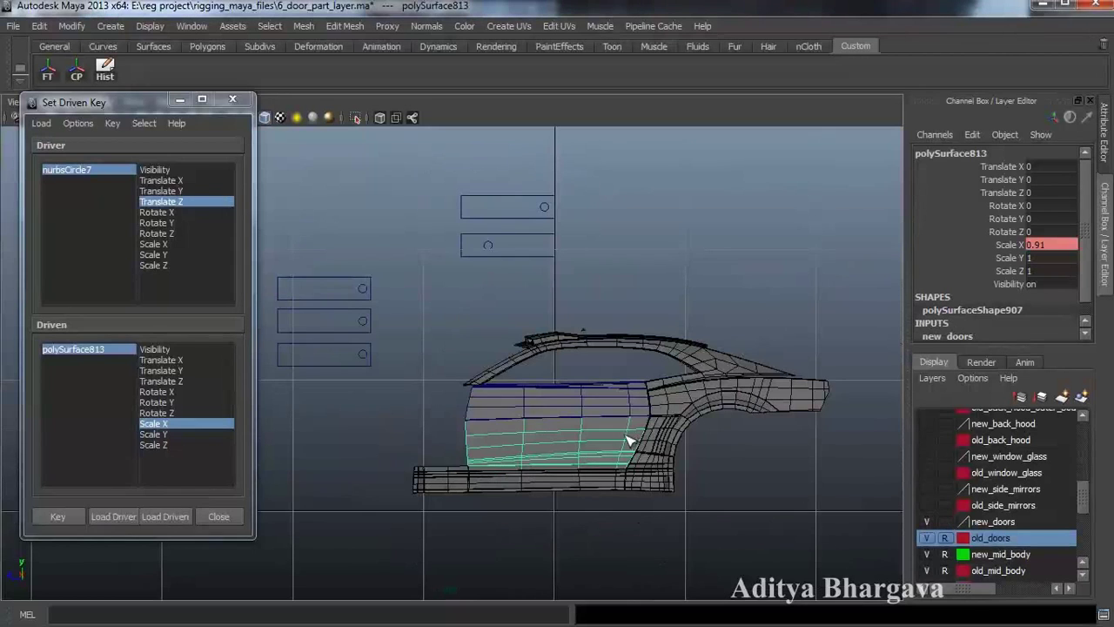
left_click_drag(664, 415, 663, 410)
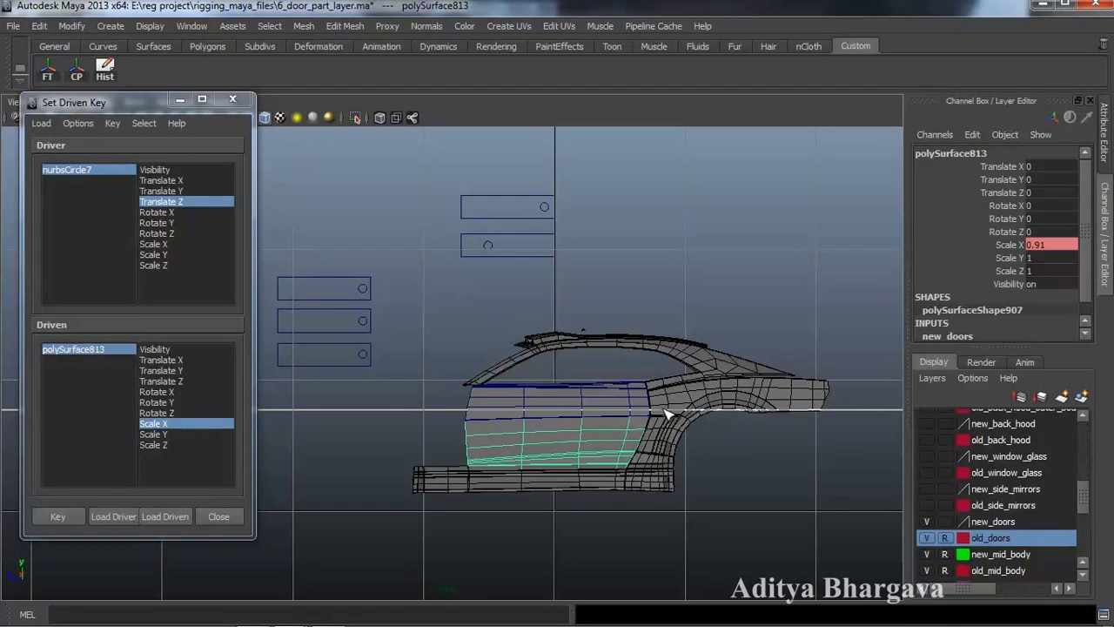
left_click_drag(665, 414, 665, 415)
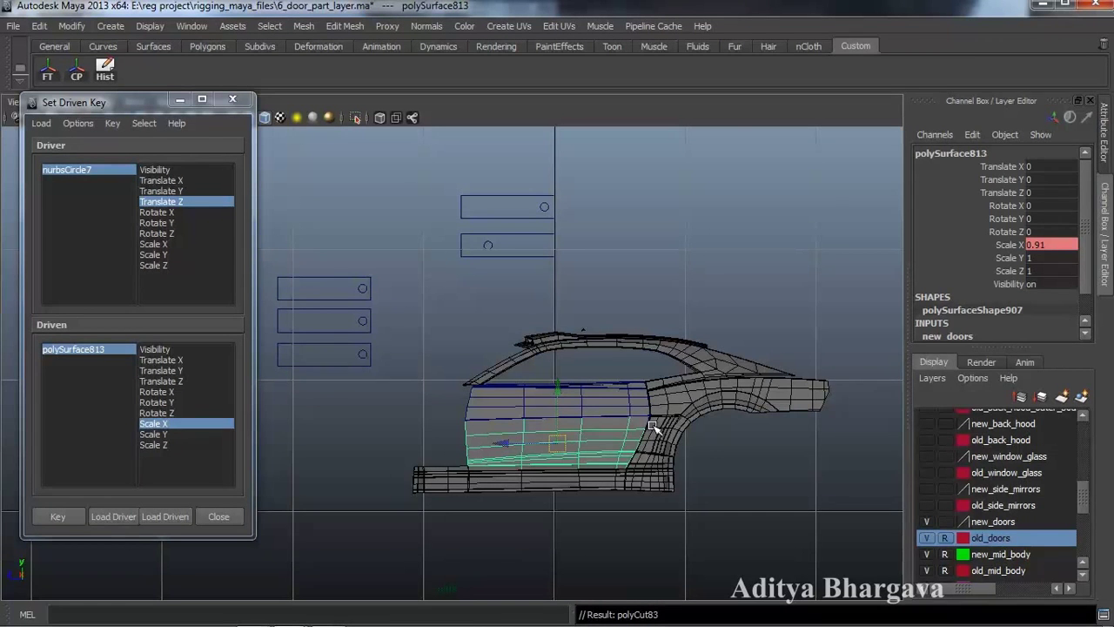
Open the new cut's attributes in the perspective view, select the polyCut83 node and load it as the driven object.
key("ctrl+a")
key("space")
left_click_drag(524, 255, 529, 219)
left_click_drag(574, 298, 612, 393, "alt")
left_click(902, 314)
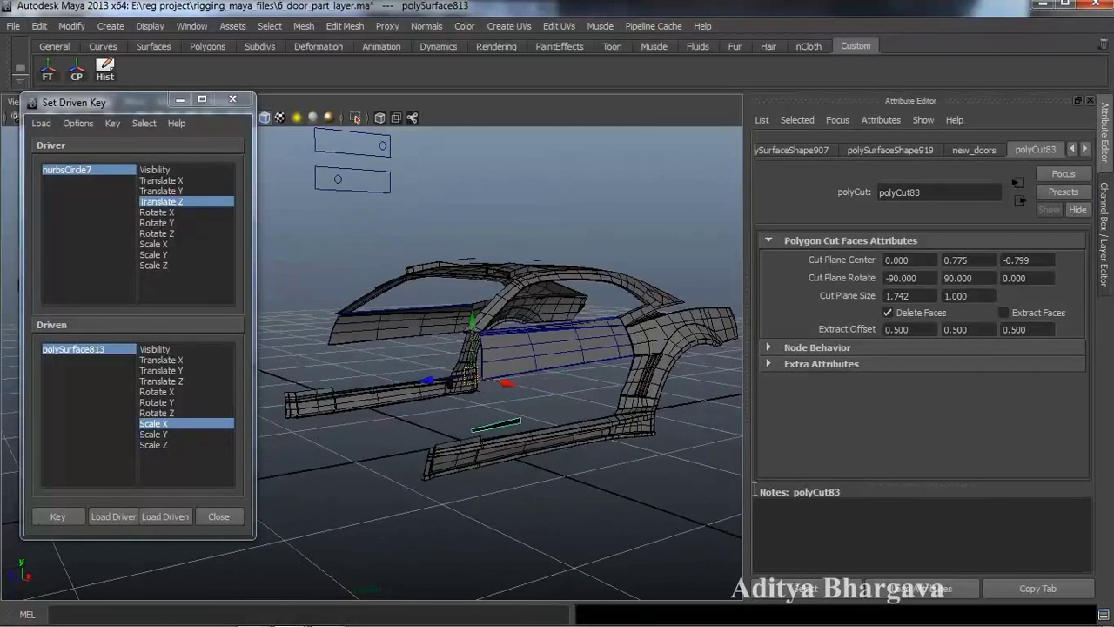
left_click(821, 590)
scroll(552, 420, "down", 3)
left_click_drag(557, 415, 530, 415, "alt")
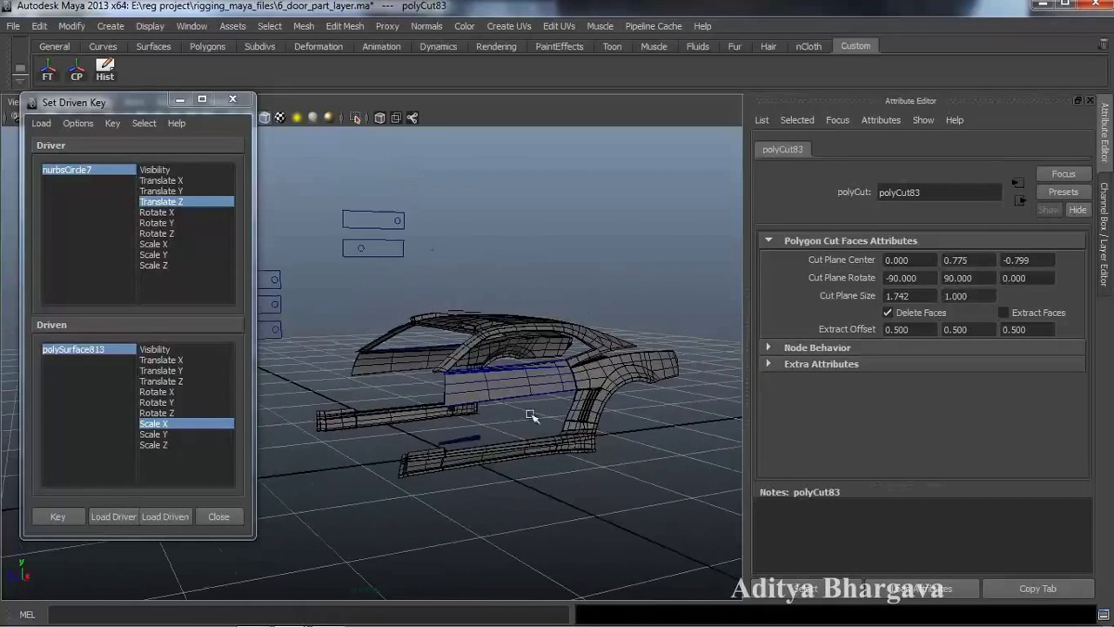
middle_click_drag(530, 415, 574, 402, "alt")
left_click(182, 515)
scroll(487, 418, "up", 4)
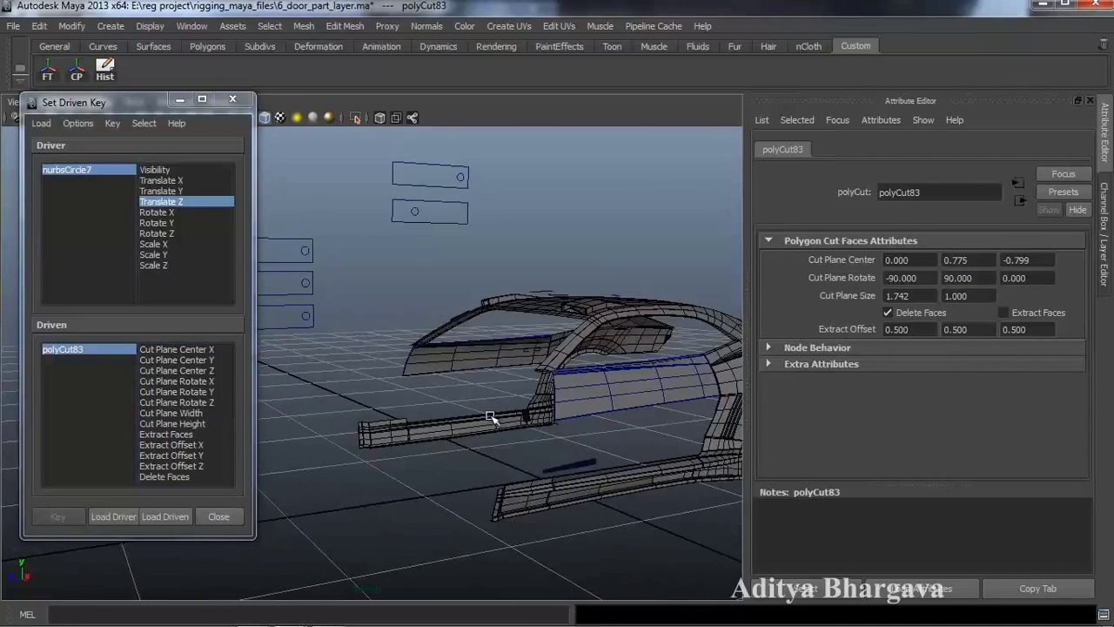
Set a driven key linking polyCut83's Cut Plane Center Y to the circle control's Translate Z.
left_click(205, 360)
scroll(534, 393, "down", 2)
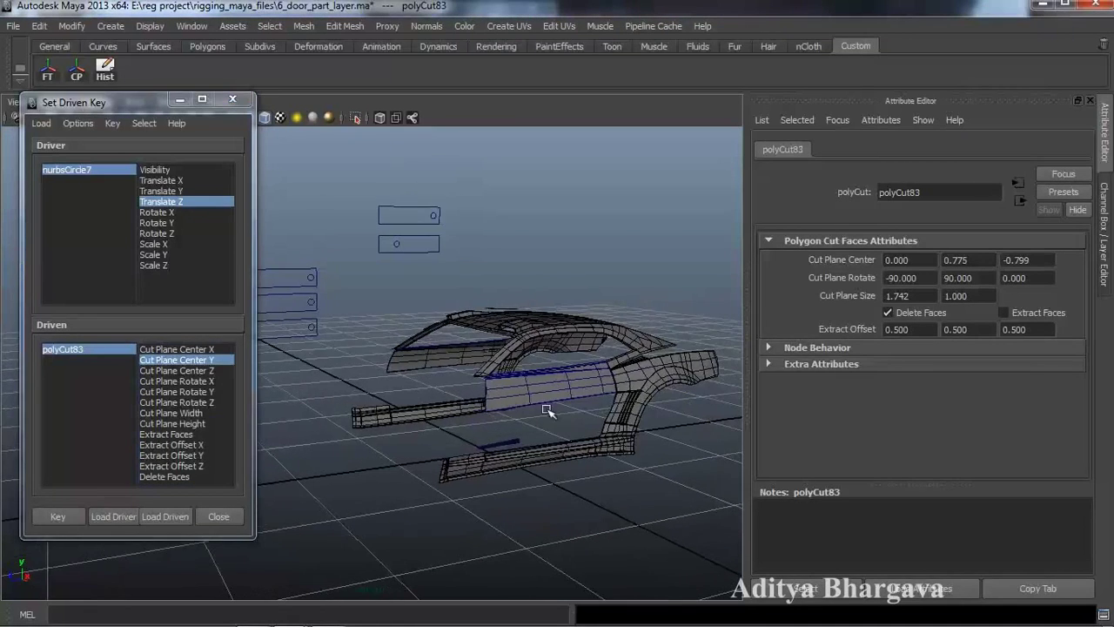
key("ctrl+a")
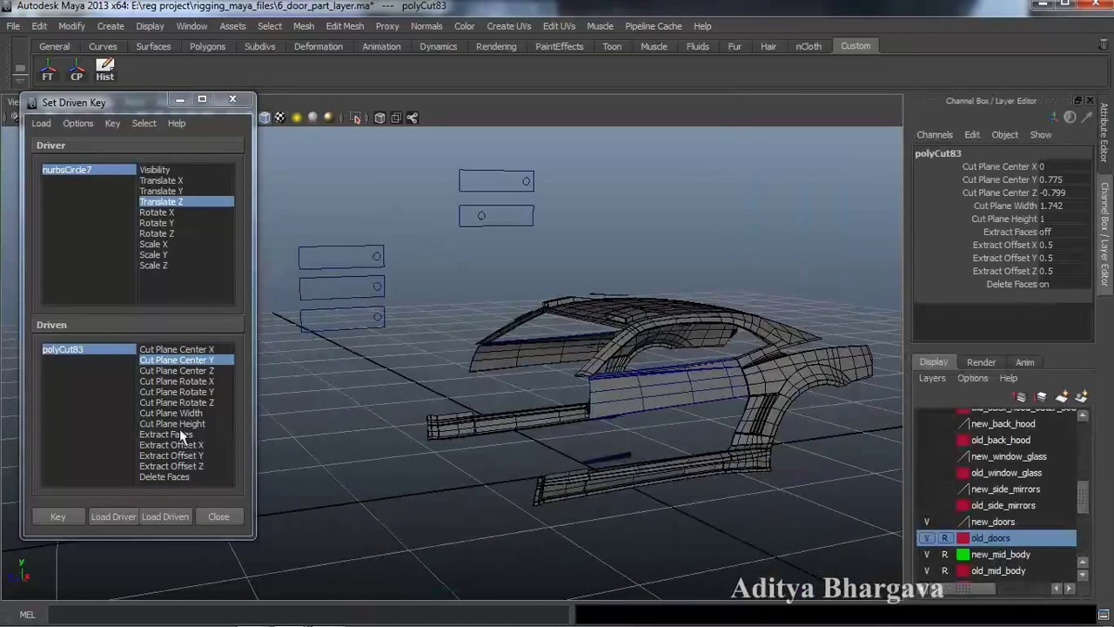
left_click(58, 516)
scroll(566, 386, "up", 3)
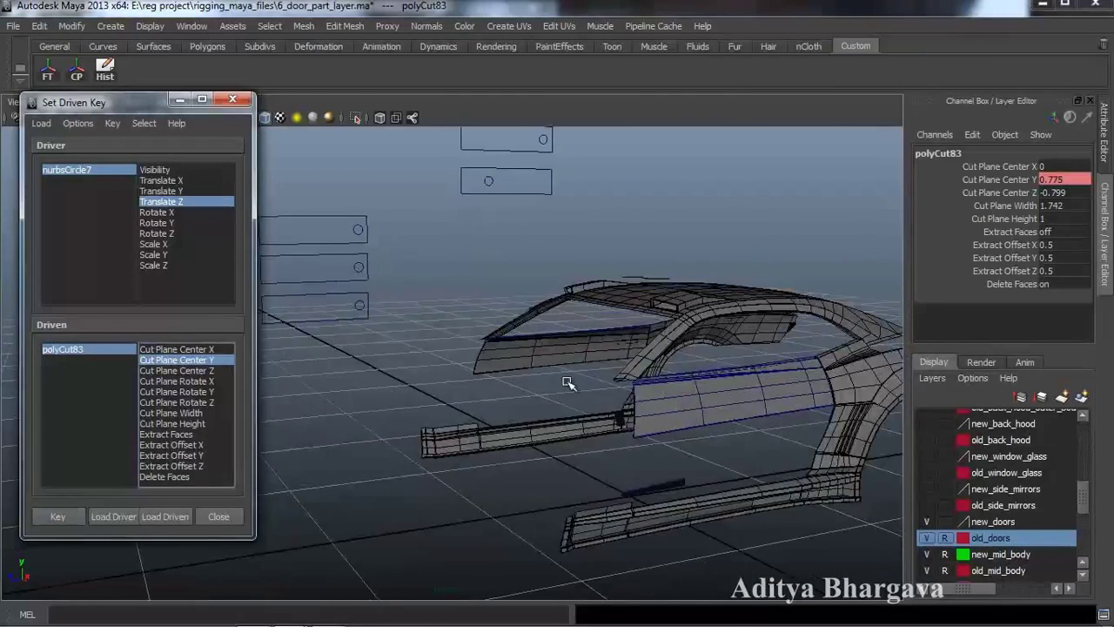
scroll(656, 384, "down", 2)
scroll(663, 385, "up", 2)
scroll(666, 386, "down", 2)
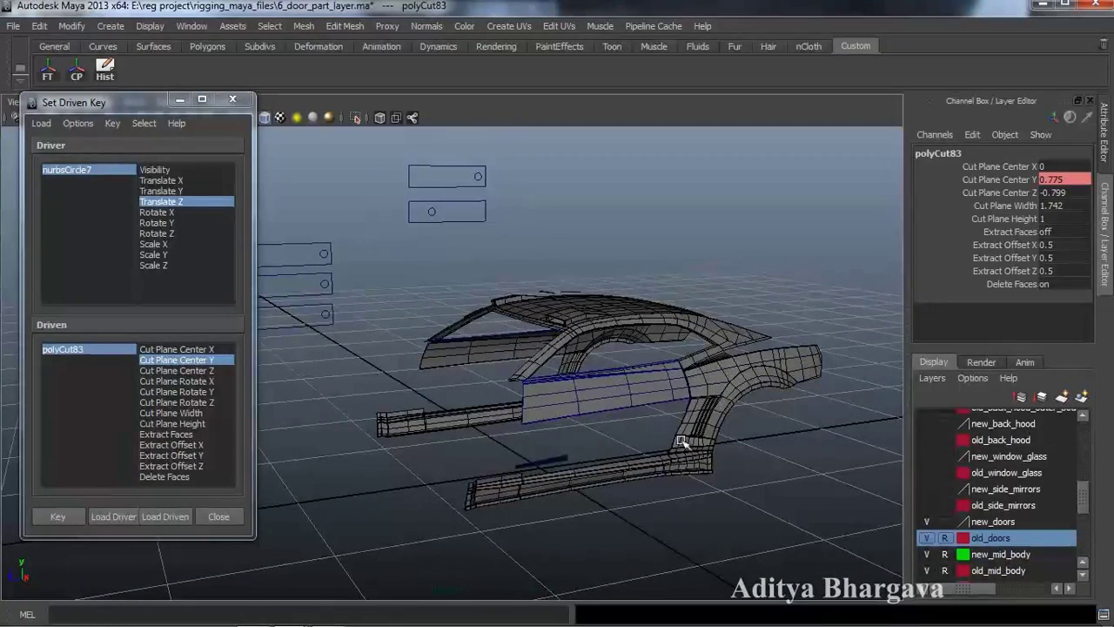
Slide the circle control to Translate Z about -0.26 and reselect polyCut83's Cut Plane Center Y as the driven attribute.
left_click(436, 216)
left_click_drag(388, 215, 403, 222)
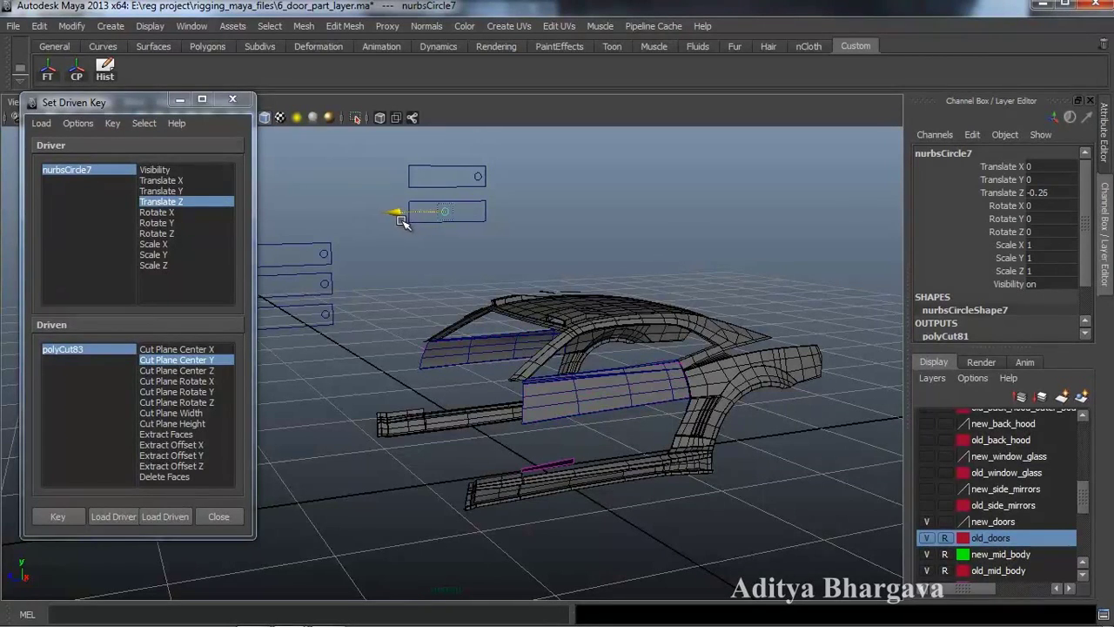
left_click_drag(446, 316, 448, 341, "alt")
left_click(85, 349)
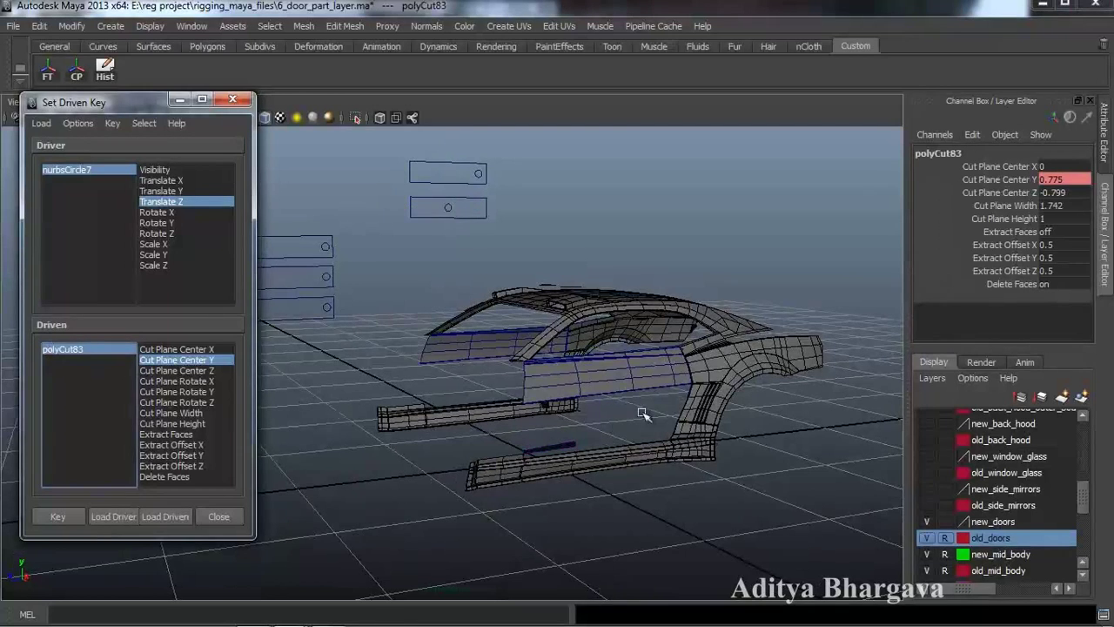
left_click_drag(570, 455, 618, 472, "alt")
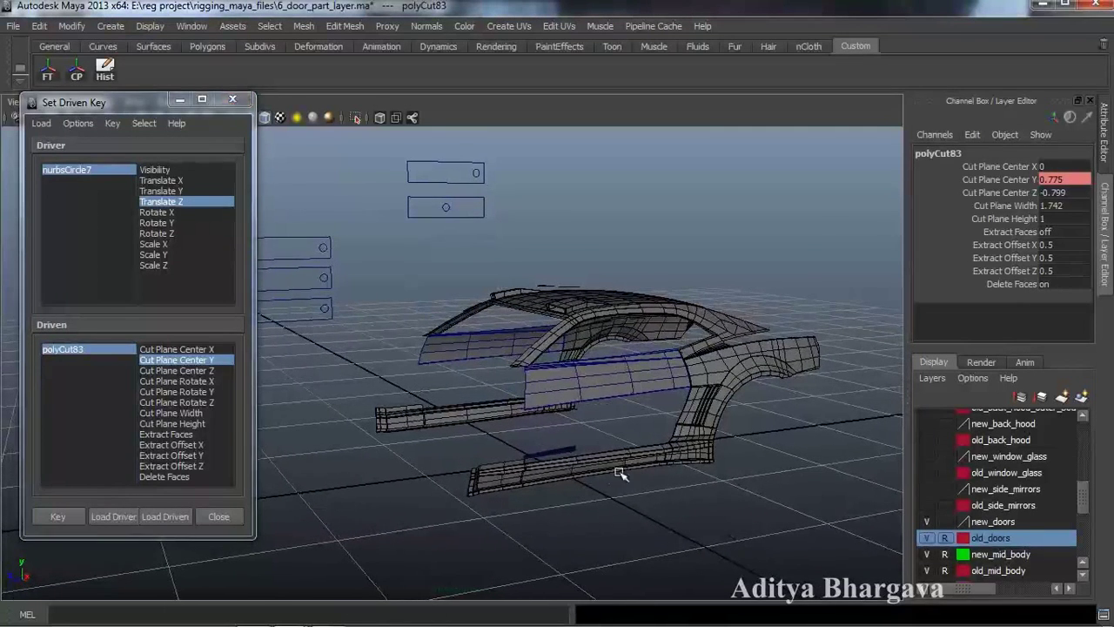
left_click(99, 355)
left_click(153, 359)
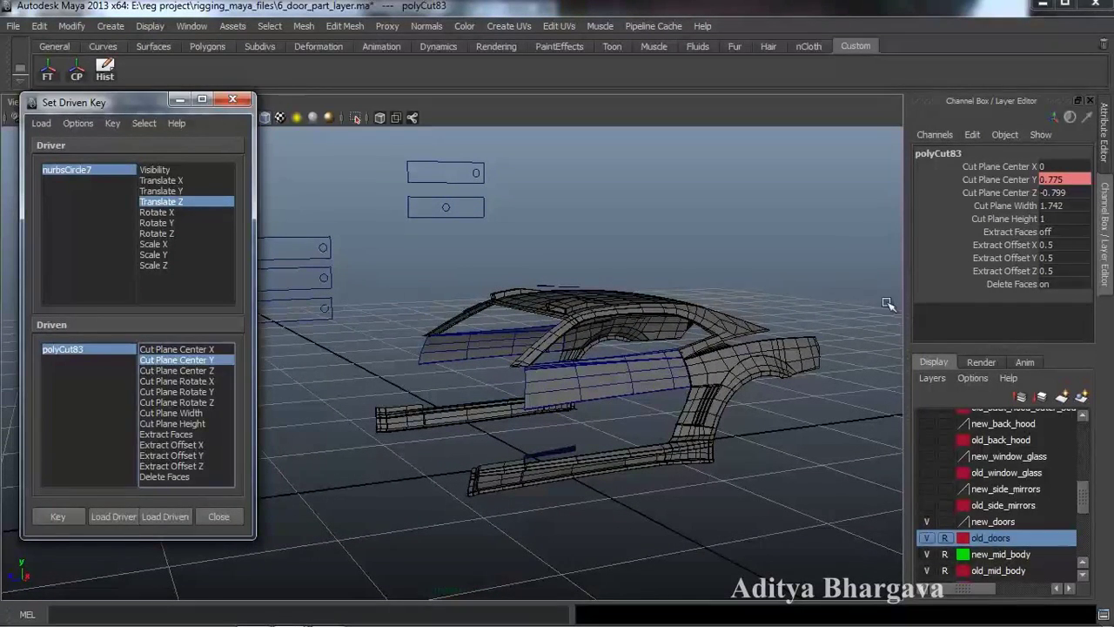
Lower polyCut83's Cut Plane Center Y to -6.725 so the lower door panels show fully, and set the second driven key.
left_click(1006, 182)
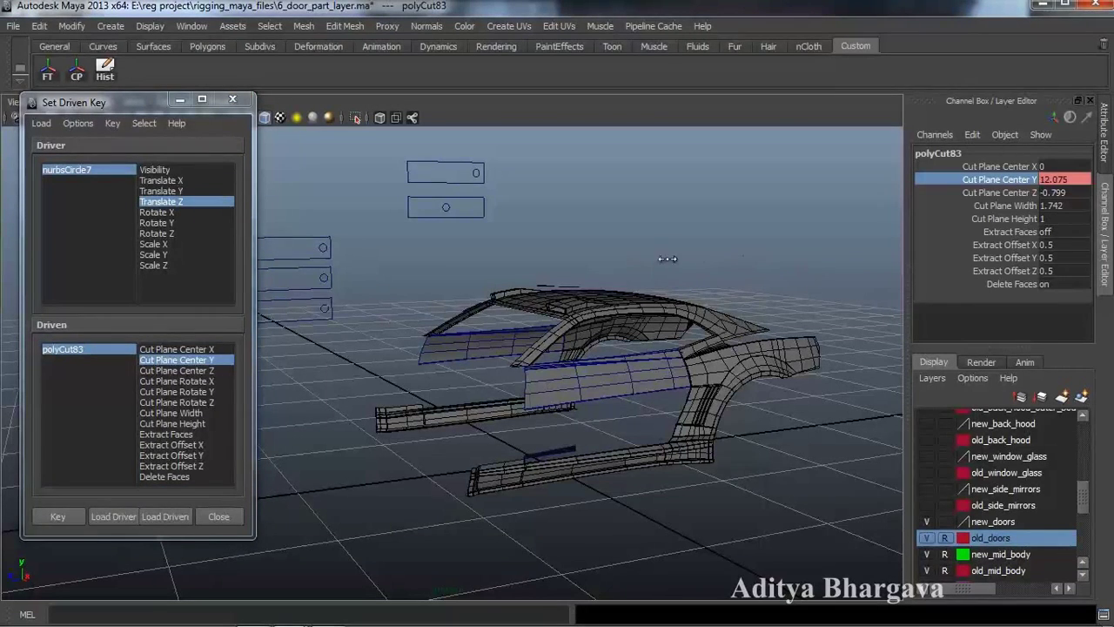
middle_click_drag(667, 259, 590, 269)
left_click_drag(560, 367, 564, 355, "alt")
scroll(564, 355, "up", 2)
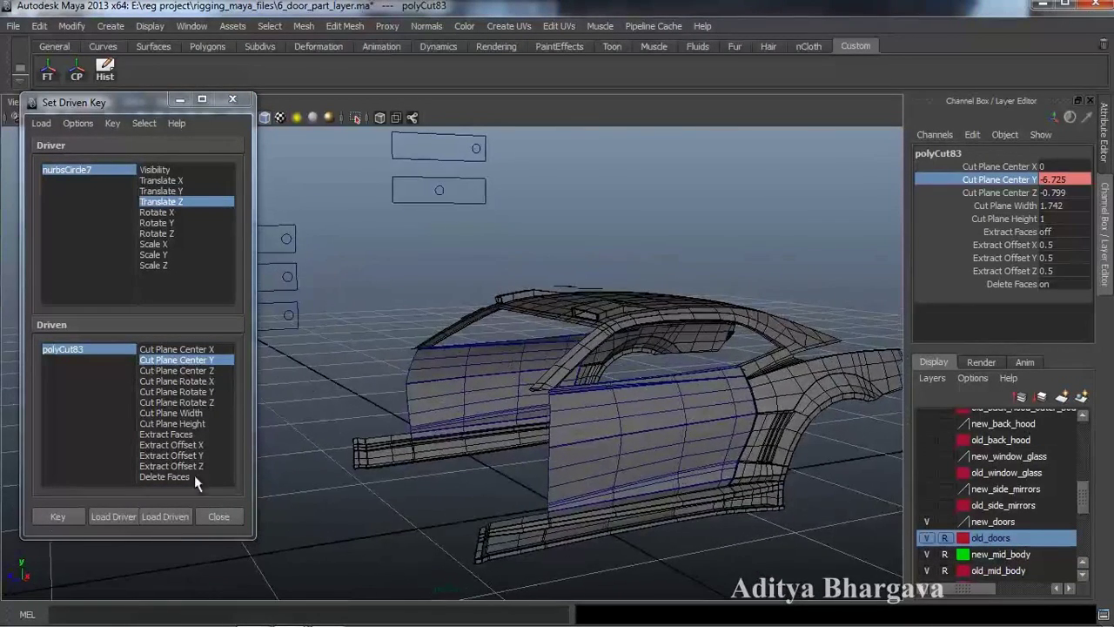
left_click(68, 518)
mouse_move(537, 448)
left_mouse_down("alt")
mouse_move(545, 437)
mouse_move(543, 450)
mouse_move(576, 448)
mouse_move(558, 449)
left_mouse_up("alt")
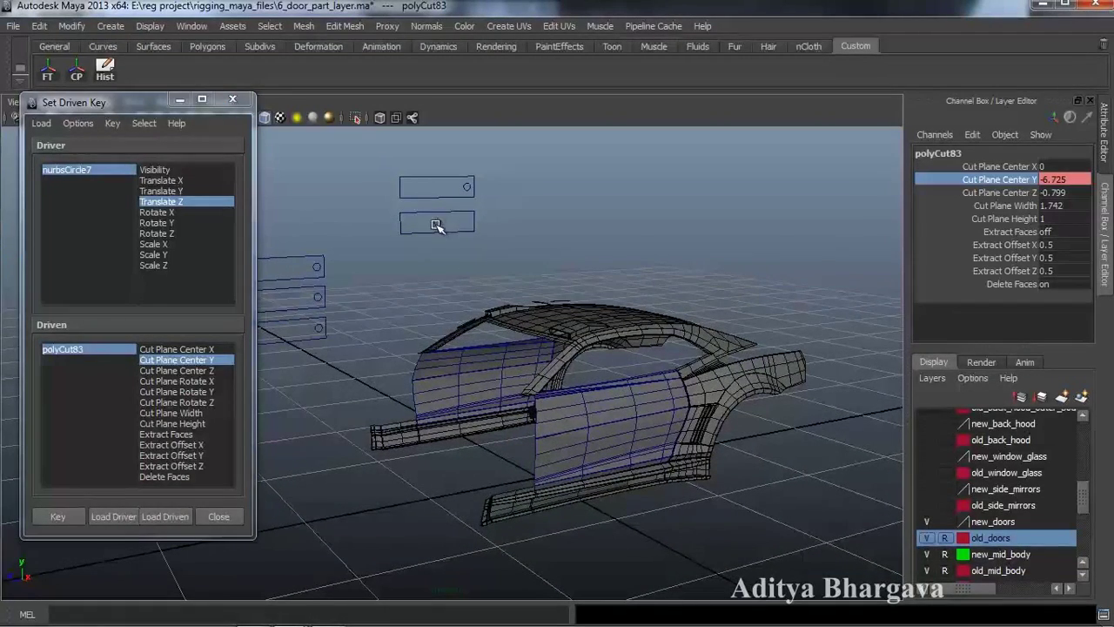
Load the upper door panels, polySurface814, as the driven object and scale them inward to Scale X 0.91.
scroll(600, 402, "up", 3)
left_click(575, 396)
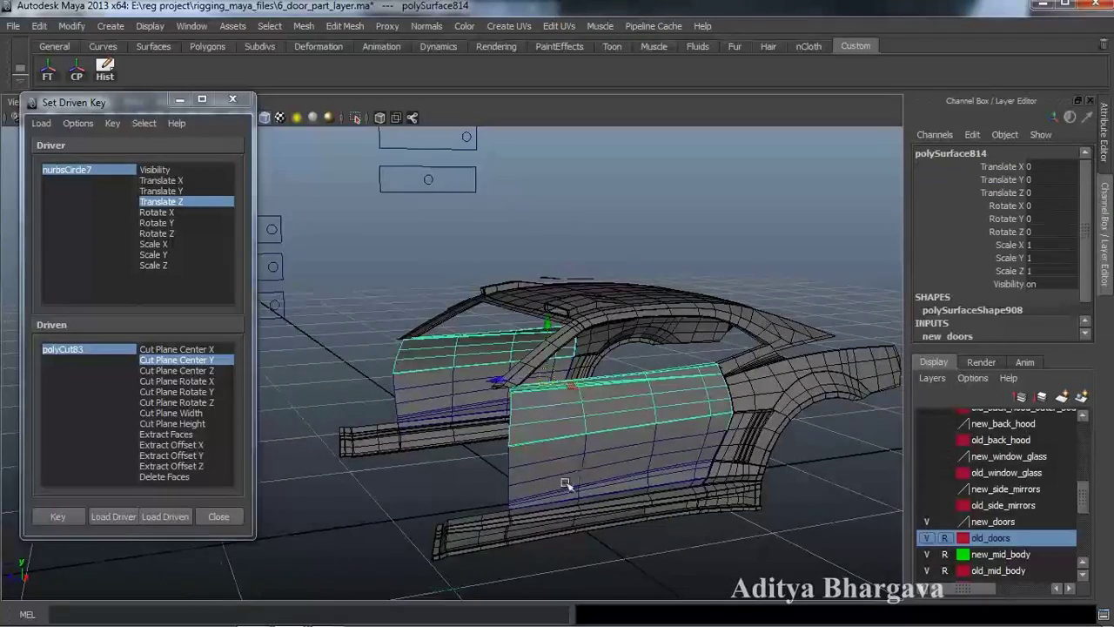
left_click(160, 516)
left_click_drag(433, 477, 527, 458, "alt")
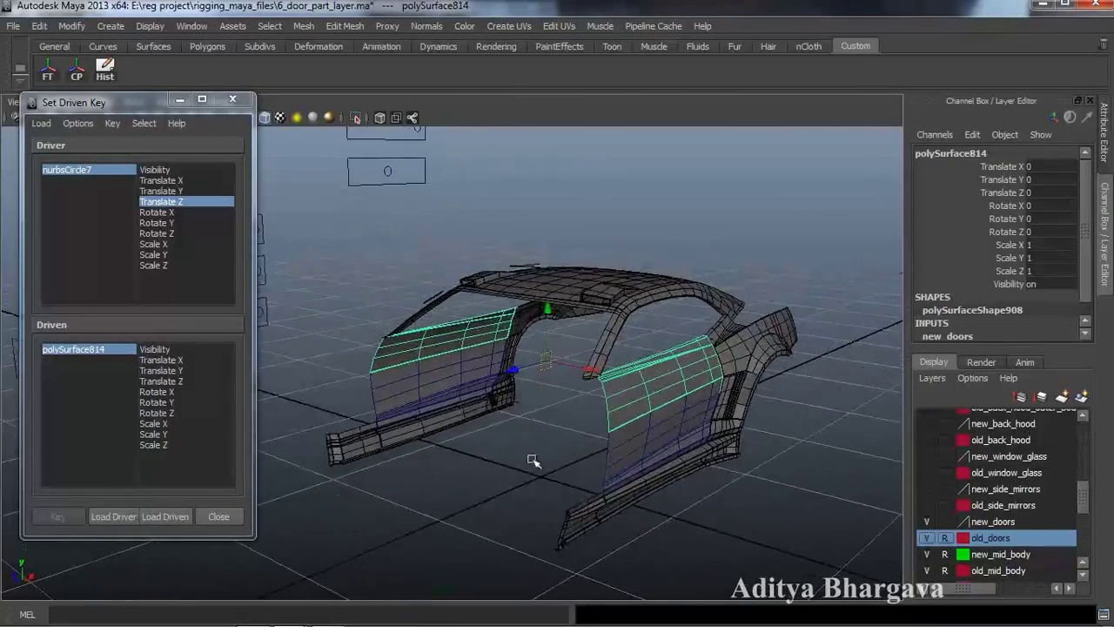
left_click_drag(634, 381, 608, 429, "alt")
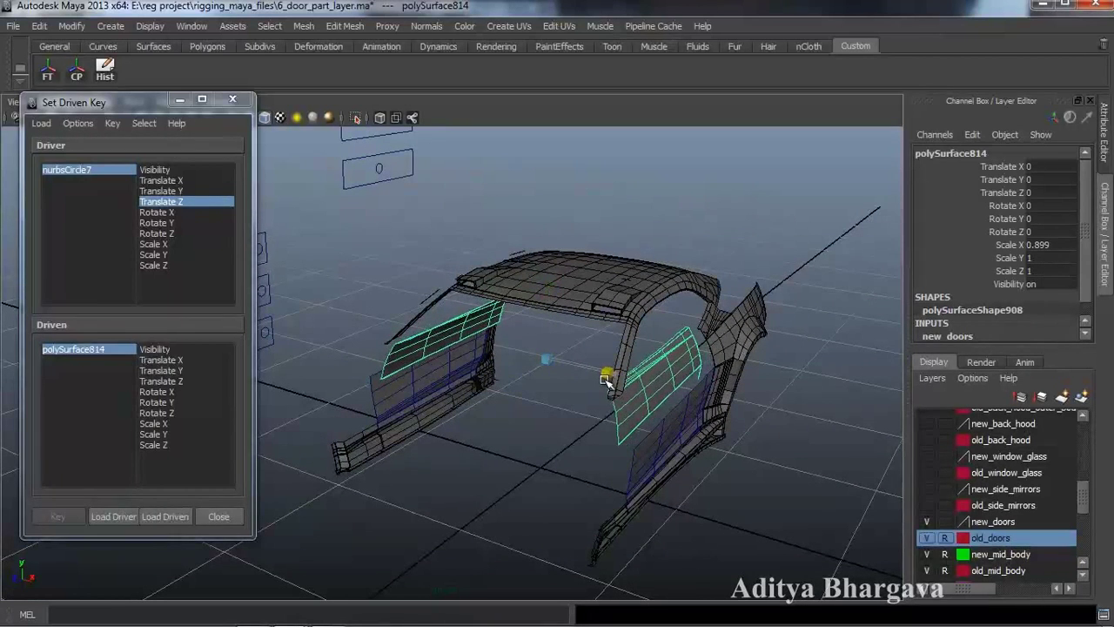
left_click_drag(606, 379, 632, 457, "alt")
mouse_move(639, 463)
left_mouse_down("alt")
mouse_move(656, 470)
mouse_move(627, 479)
left_mouse_up("alt")
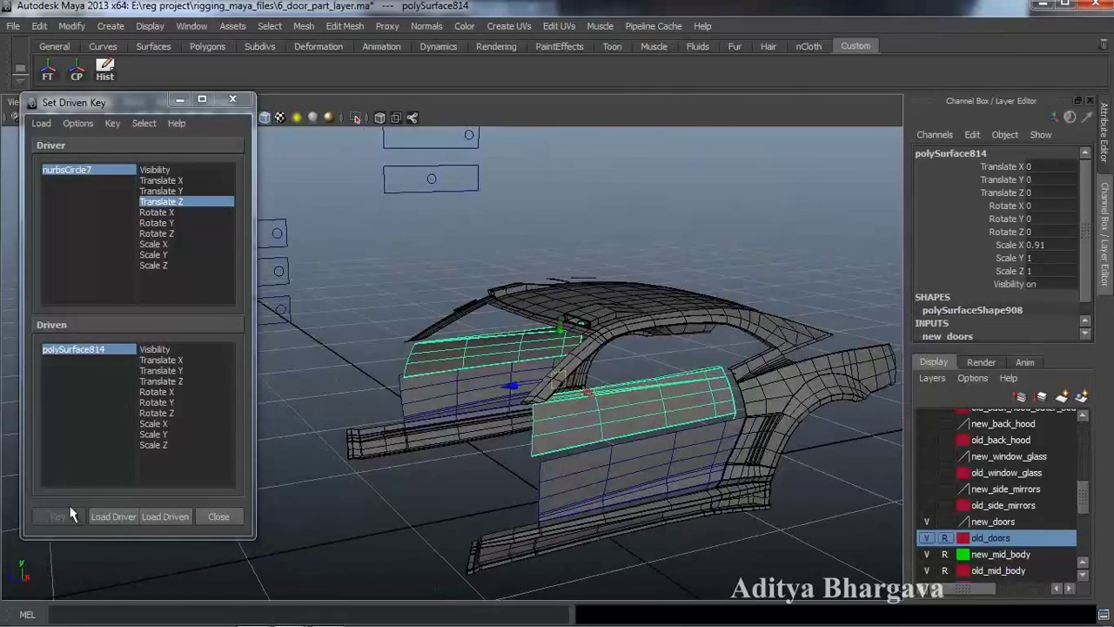
Reload polySurface814 as the driven object and key its Scale X against the circle control's Translate Z.
left_click(172, 517)
left_click(153, 423)
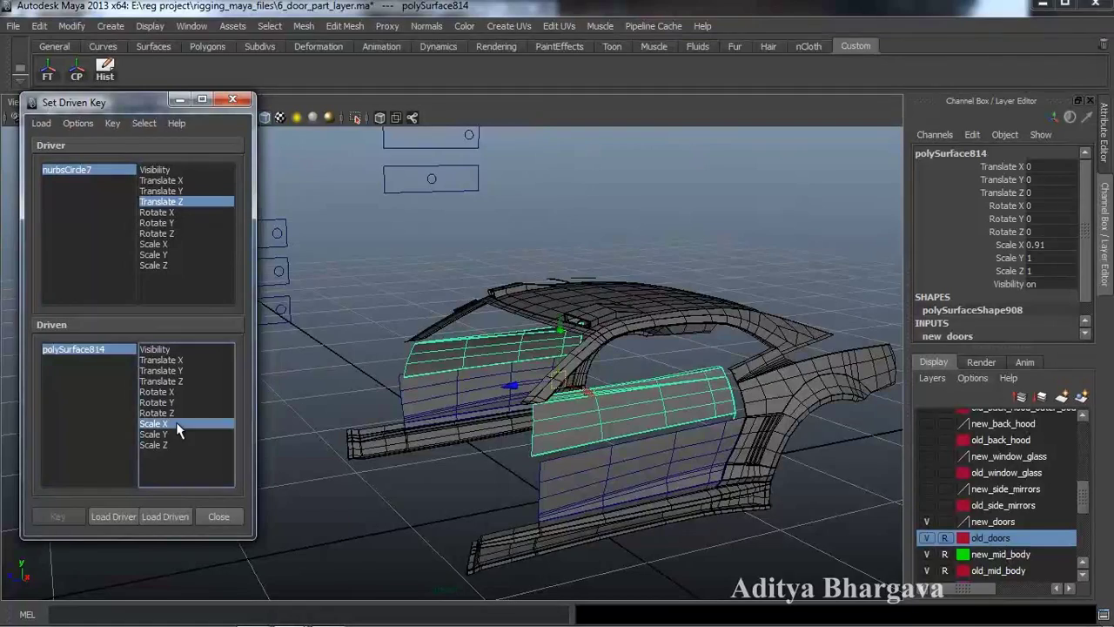
left_click_drag(653, 419, 496, 474, "alt")
left_click(57, 516)
Slide the circle control to Translate Z -0.426 and set polySurface814's Scale X to 1.
left_click(409, 190)
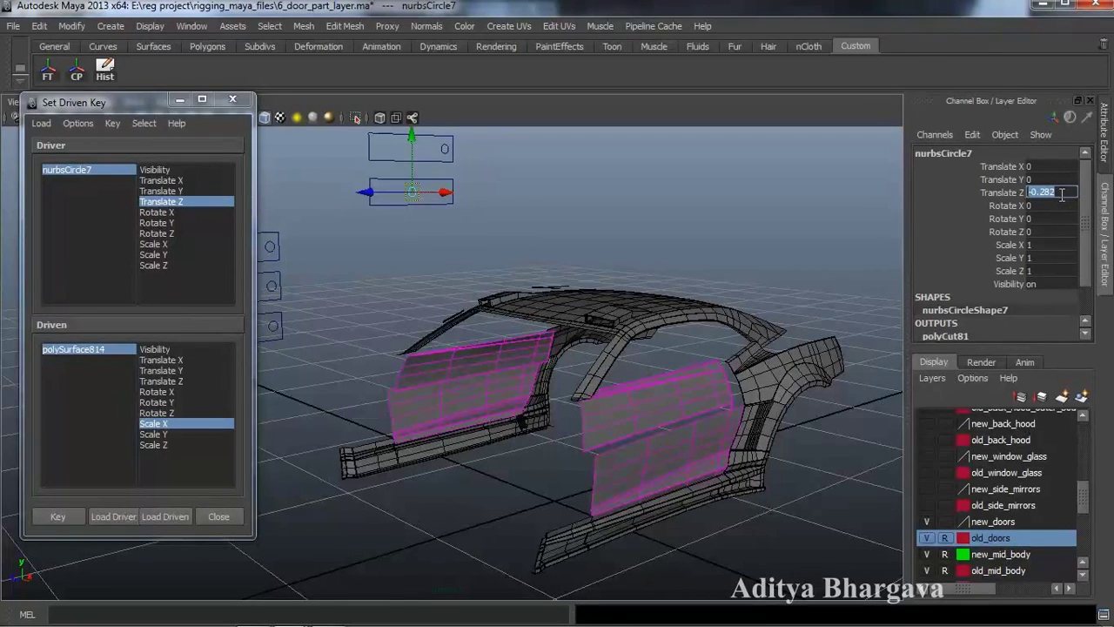
left_click_drag(733, 428, 668, 311, "alt")
left_click_drag(378, 172, 402, 175)
left_click(686, 391)
left_click(1077, 245)
key("Return")
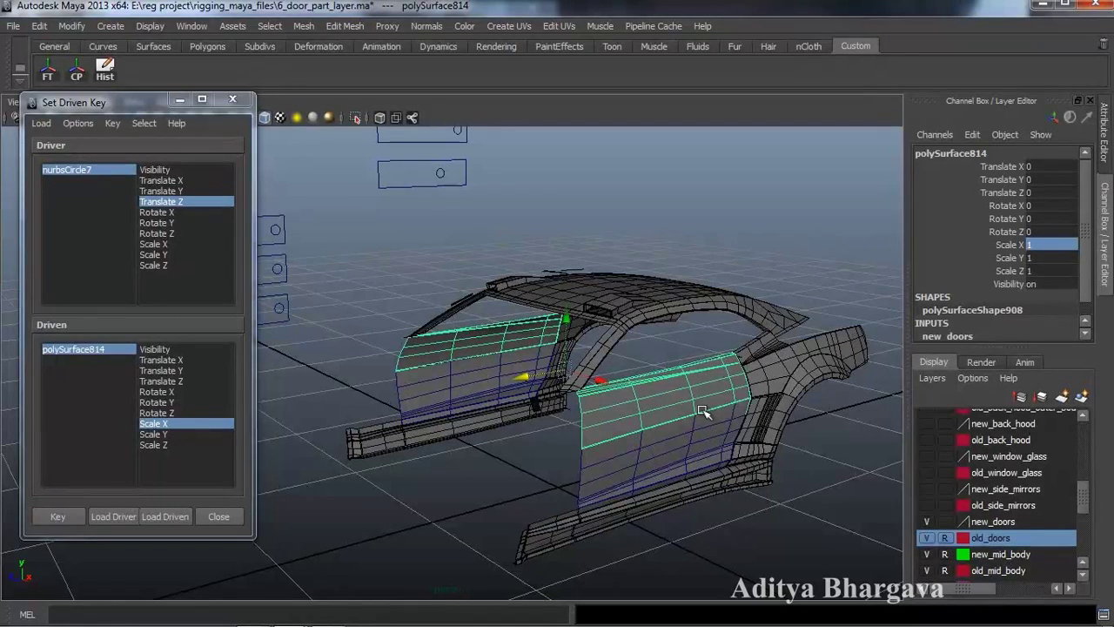
left_click_drag(673, 405, 586, 443, "alt")
left_click_drag(637, 396, 612, 425, "alt")
Set the circle control's Translate Z back to -0.282.
left_click(447, 188)
left_click_drag(534, 318, 583, 343, "alt")
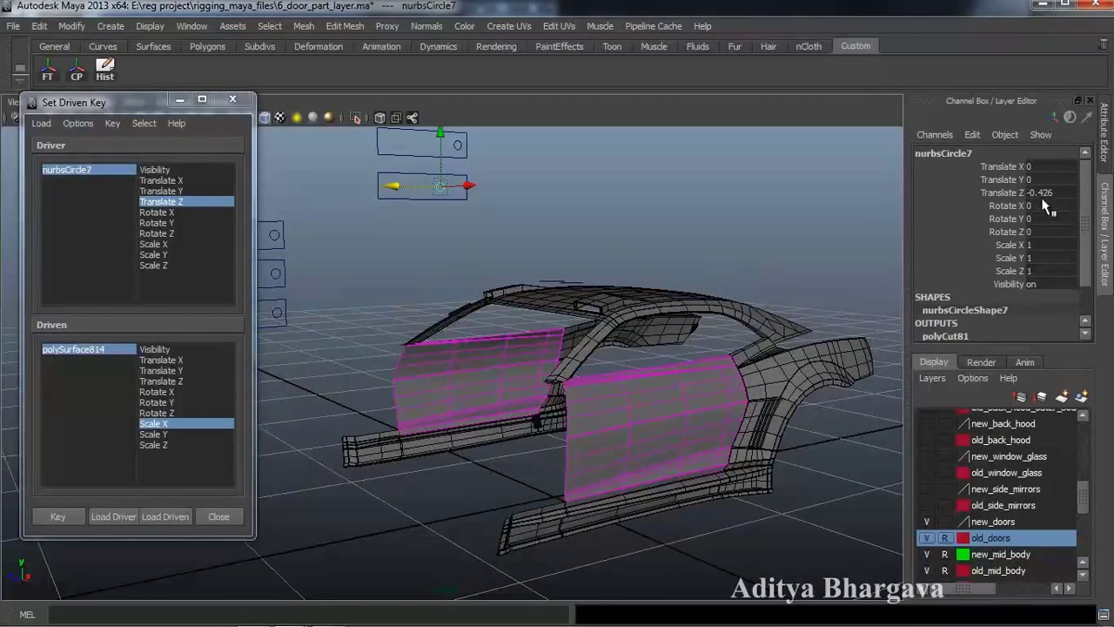
double_click(1051, 193)
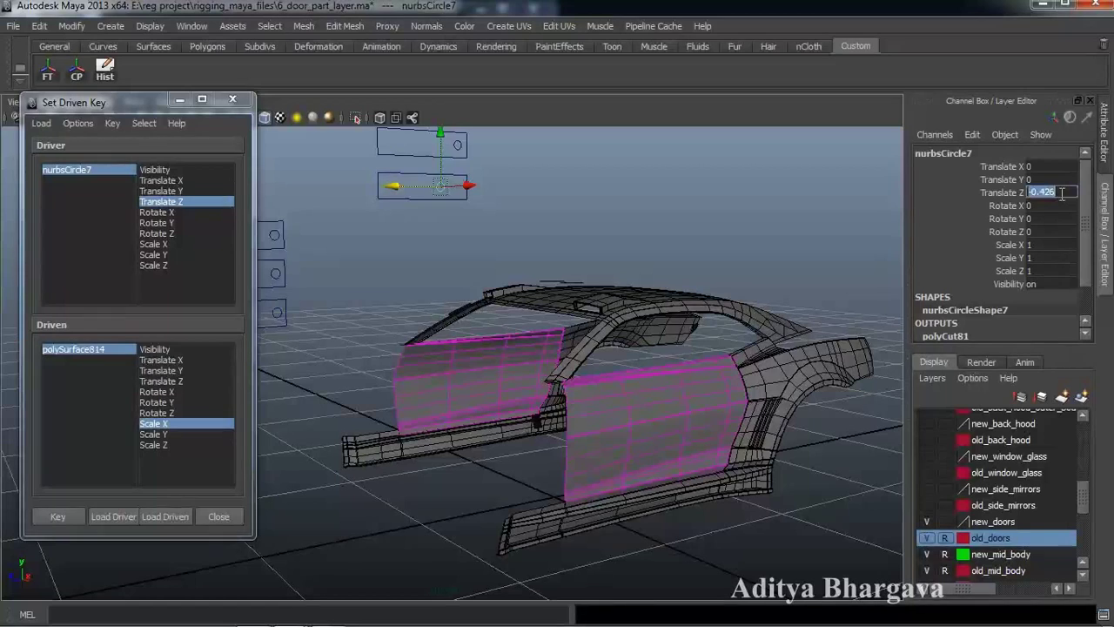
type("-0.282")
key("Return")
Cut polySurface814 with a horizontal Cut Faces Tool line along the upper door panels' upper edge in the side view.
left_click_drag(659, 407, 630, 413, "alt")
middle_click_drag(620, 406, 649, 391, "alt")
left_click_drag(649, 390, 517, 340, "alt")
scroll(651, 404, "up", 3)
left_click(597, 362)
left_click(350, 26)
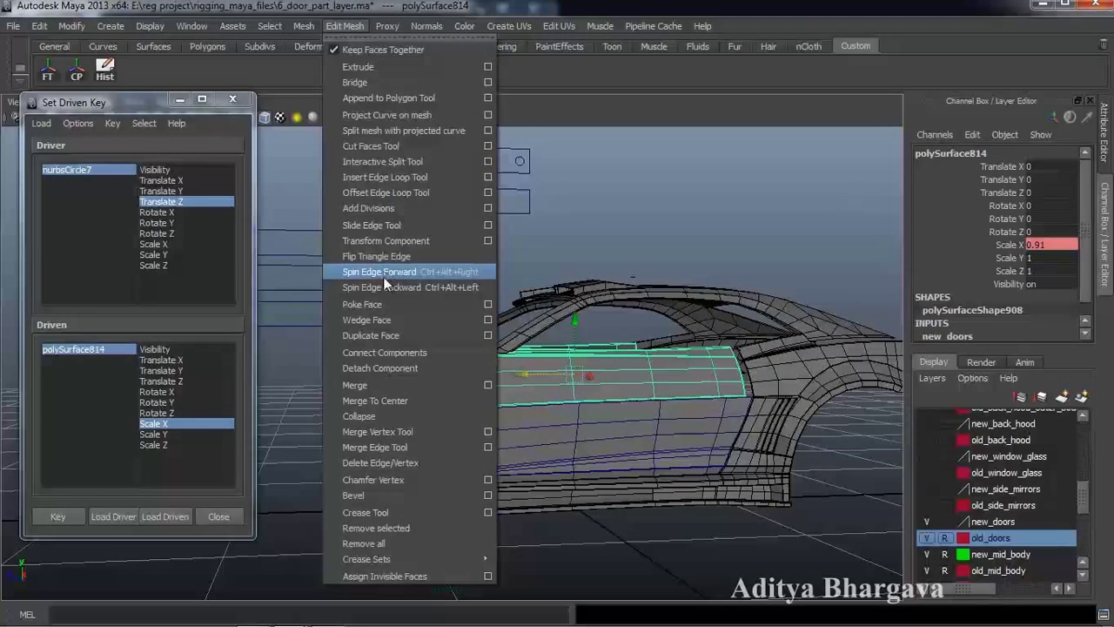
left_click(393, 153)
key("space")
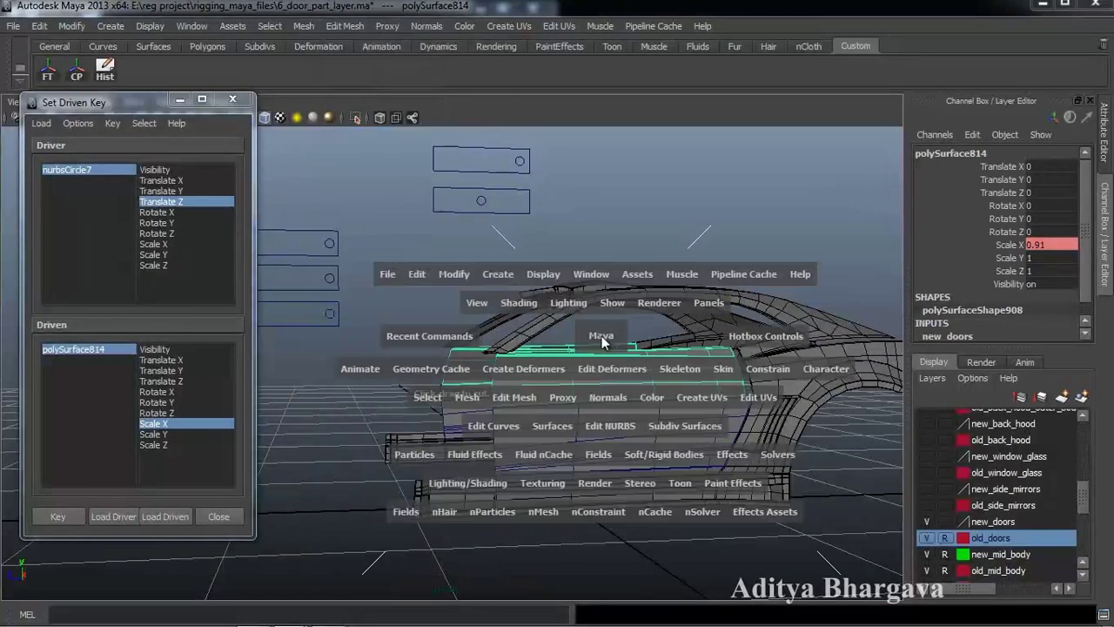
left_click_drag(618, 311, 654, 372)
key("w")
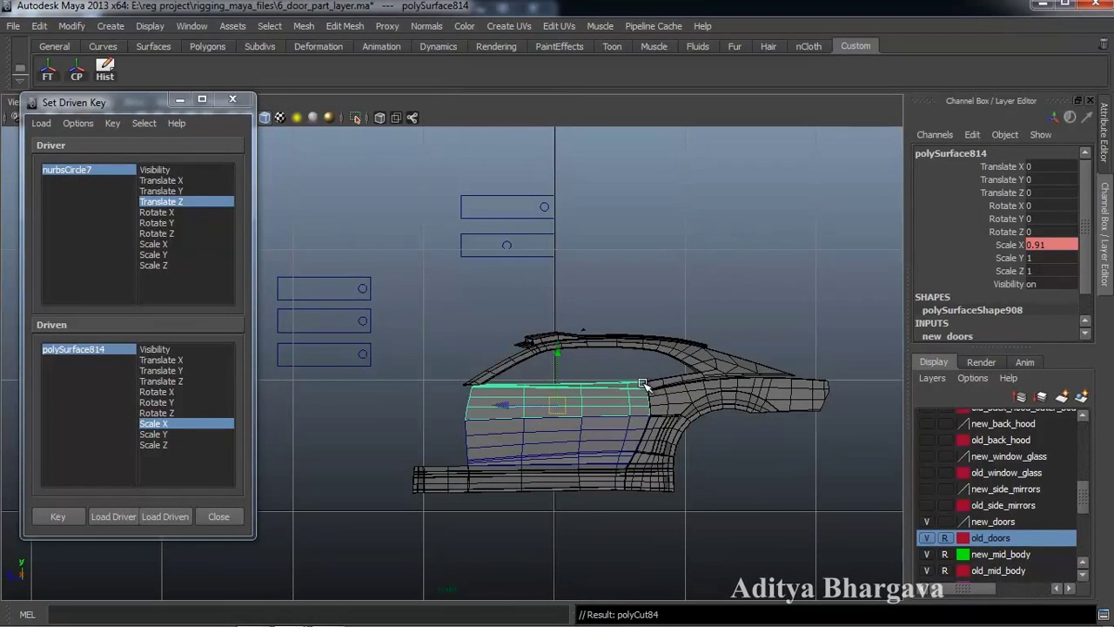
Enable Delete Faces for the new cut, select the polyCut84 node and load it as the driven object.
key("ctrl+a")
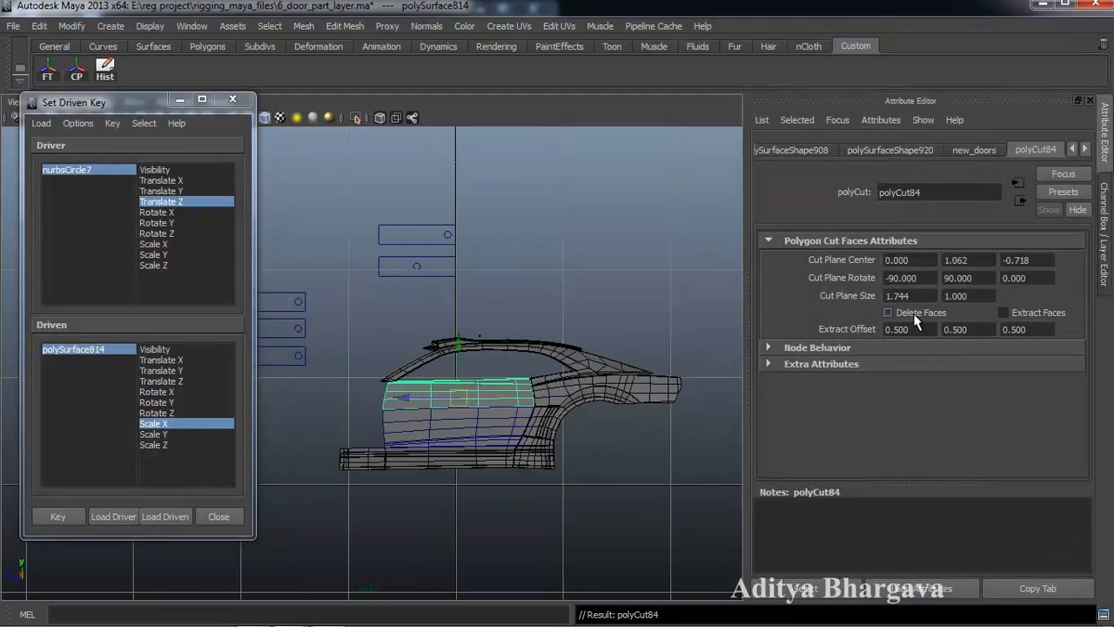
left_click(888, 312)
left_click(826, 590)
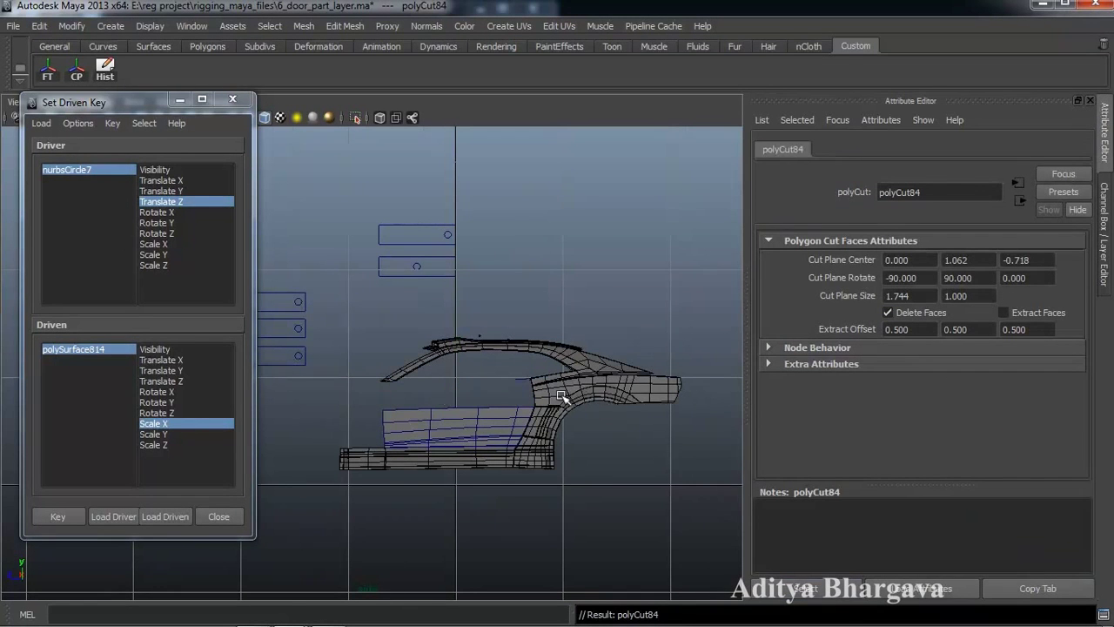
left_click(165, 516)
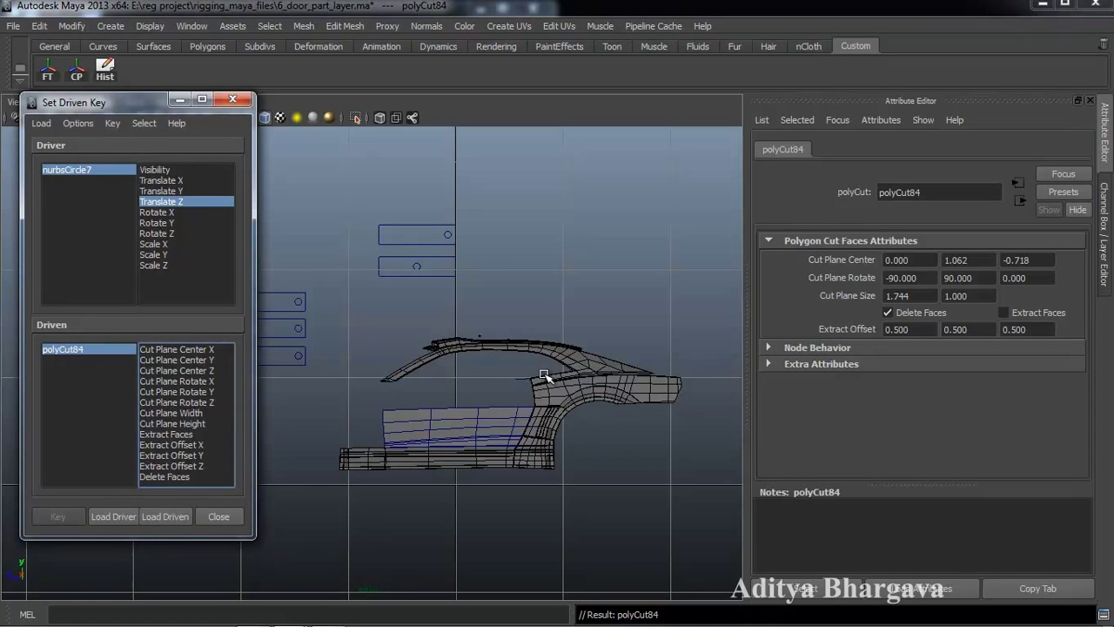
Return to the perspective view and key polyCut84's Cut Plane Center Y against the circle control's Translate Z.
key("space")
left_click_drag(565, 335, 617, 331, "alt")
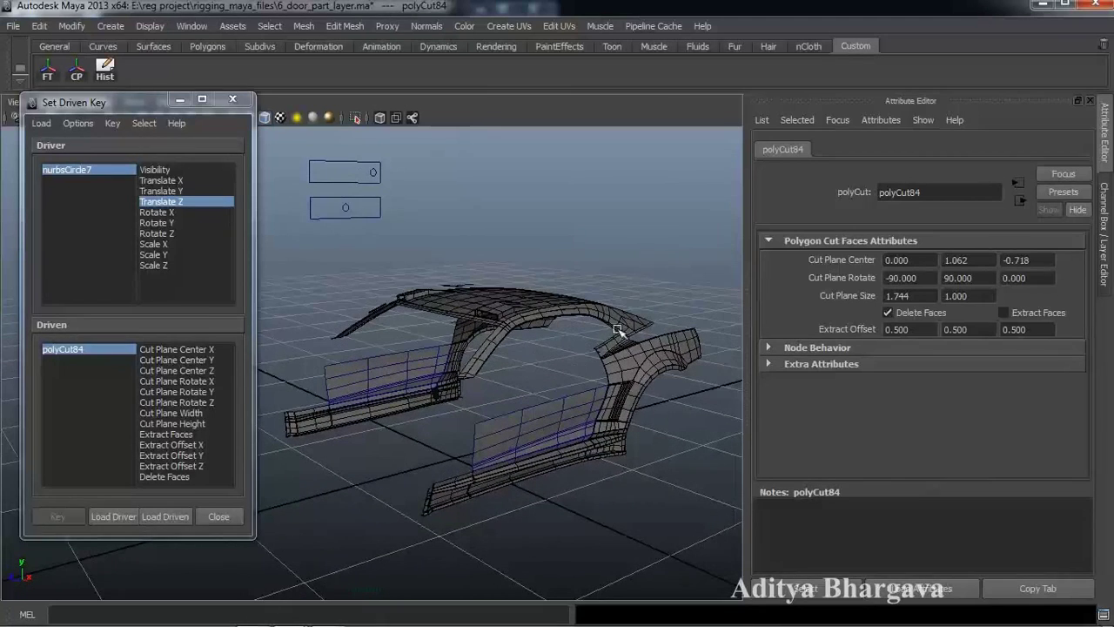
key("ctrl+a")
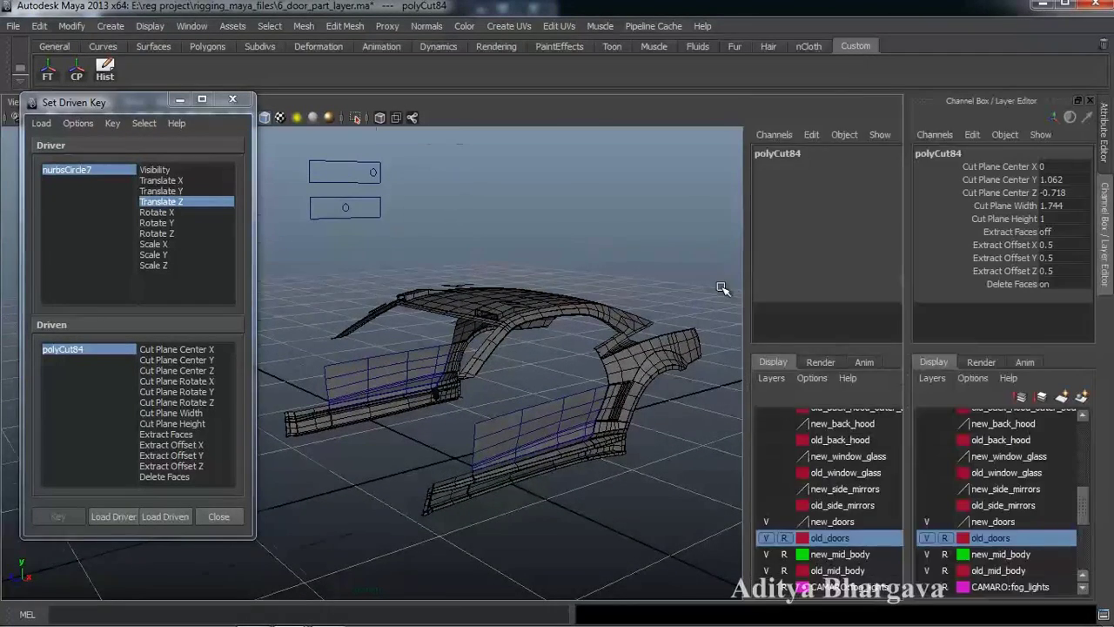
left_click_drag(773, 306, 726, 370, "alt")
left_click_drag(772, 423, 743, 423, "alt")
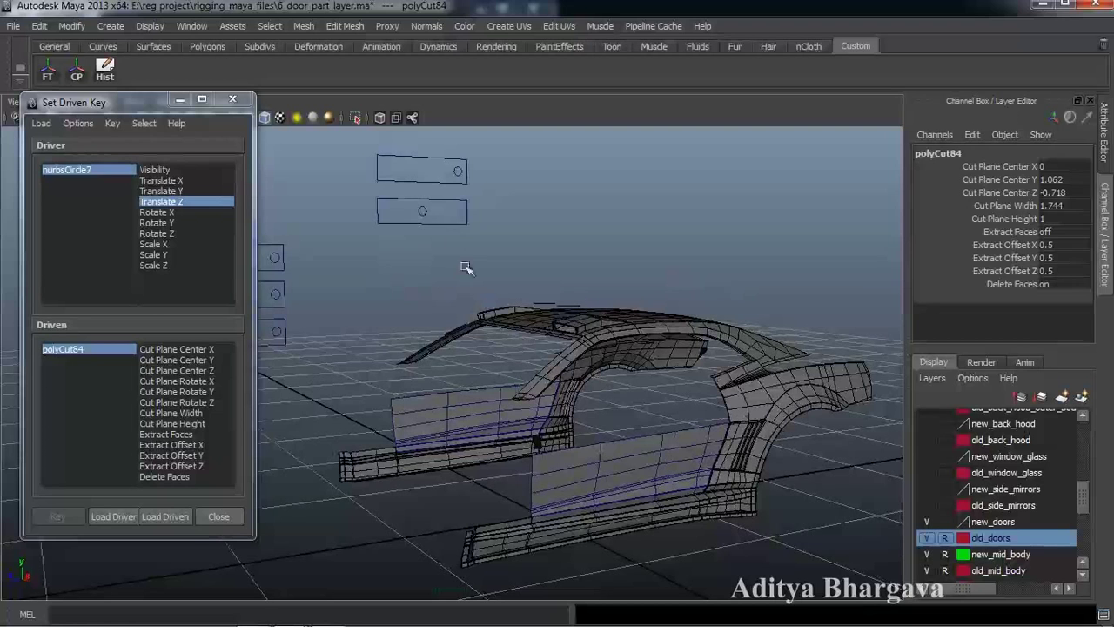
left_click(207, 361)
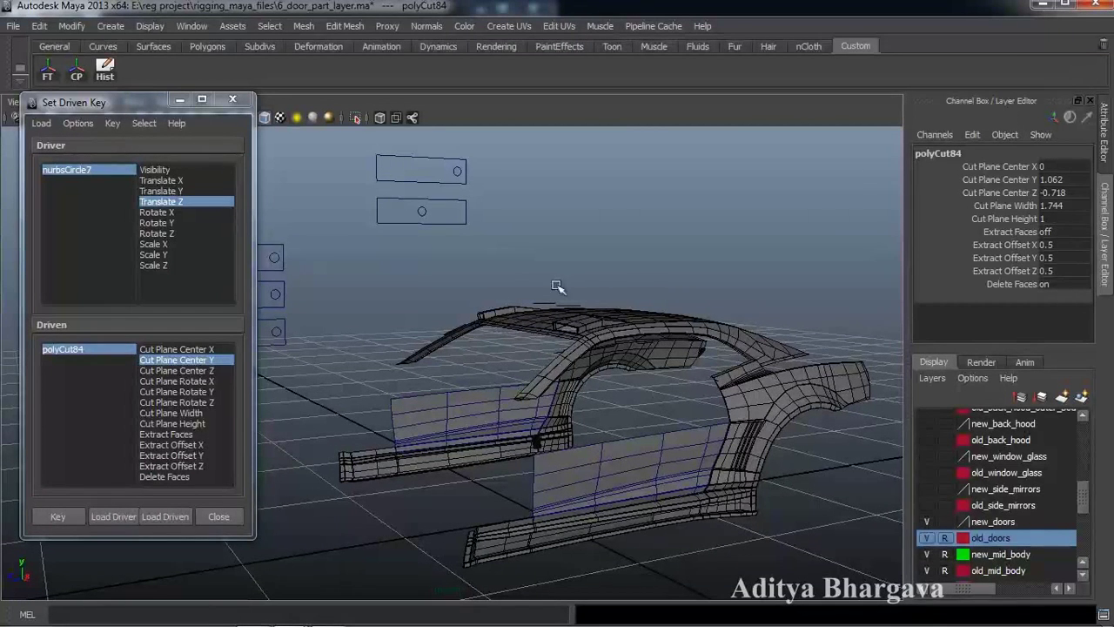
left_click(82, 522)
Set the circle control's Translate Z to -0.426 for the upper door panels' second key position.
left_click(440, 207)
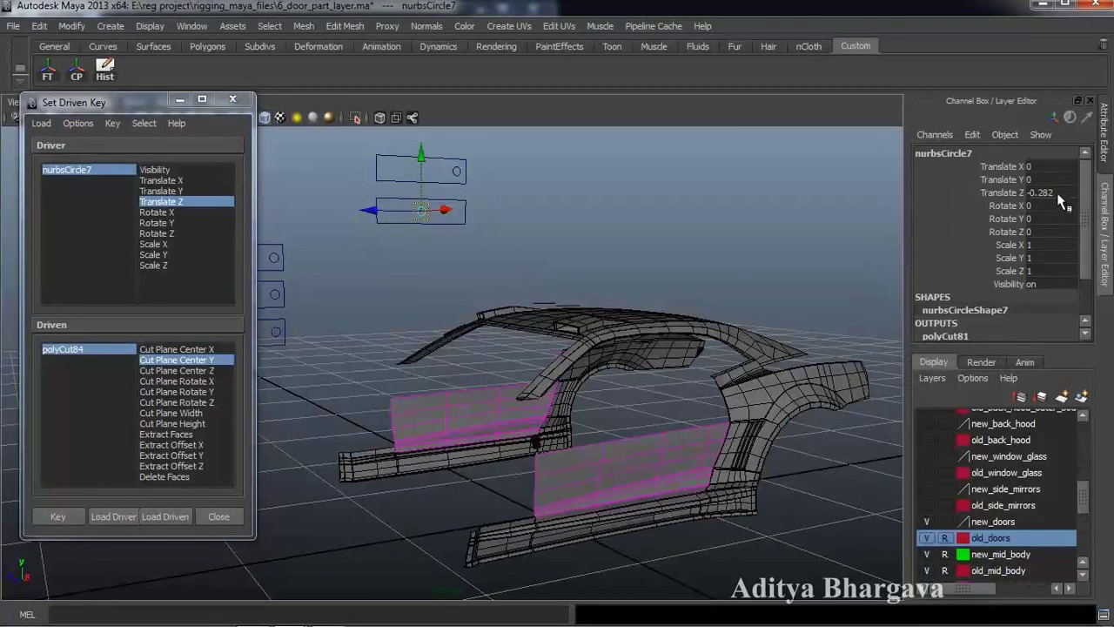
key("BackSpace")
key("BackSpace")
type("426")
key("Return")
right_click_drag(667, 450, 646, 393, "alt")
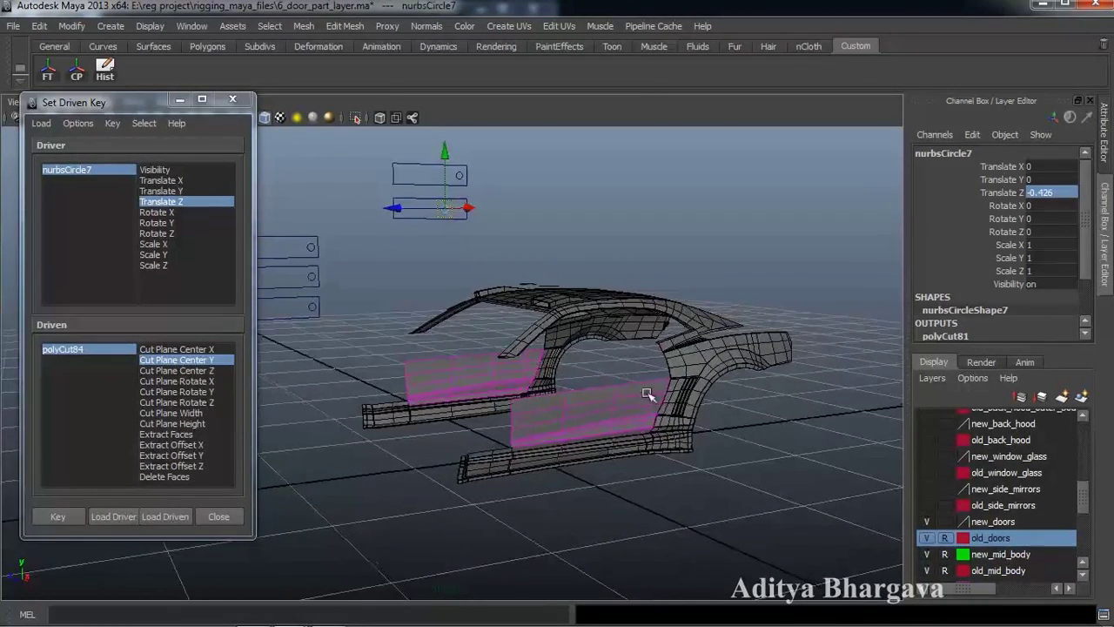
Lower polyCut84's Cut Plane Center Y to uncover the upper door panels and set the second driven key.
left_click(104, 349)
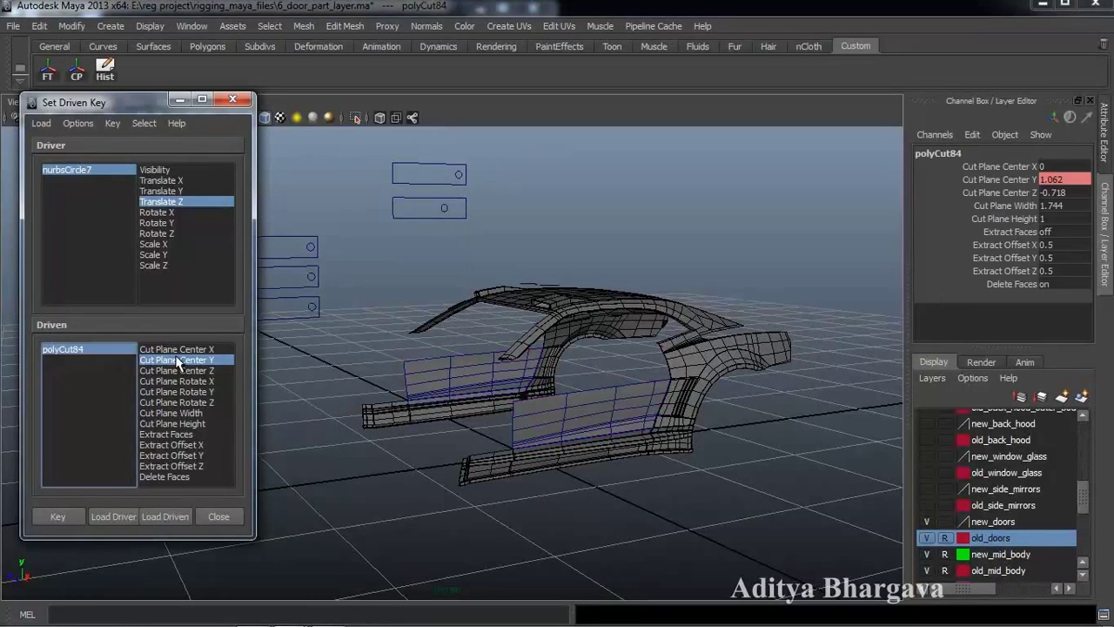
left_click(995, 178)
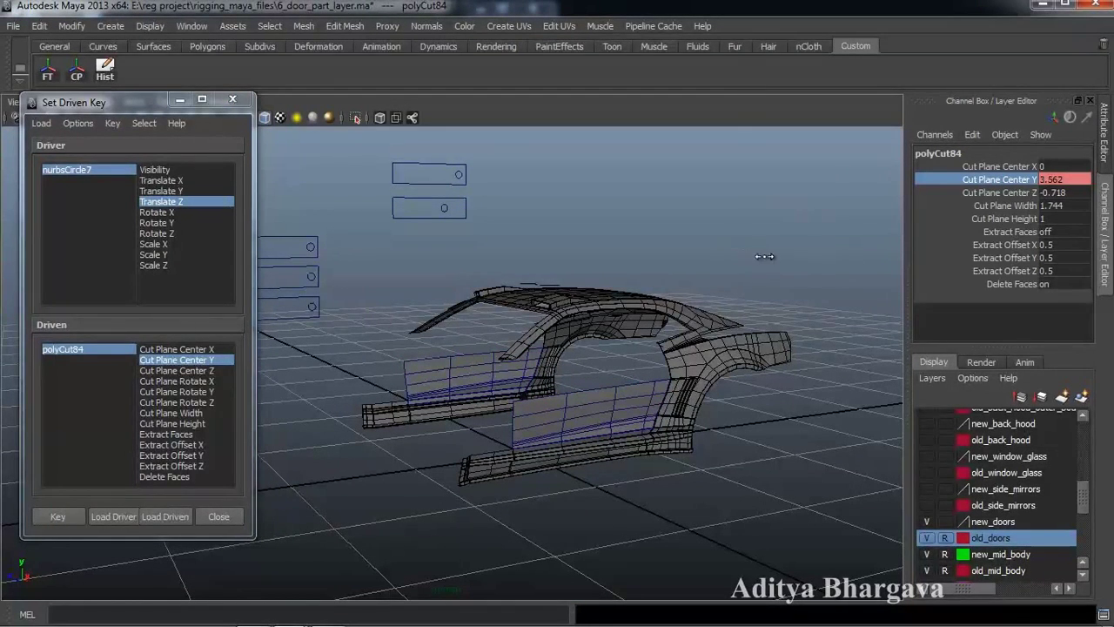
middle_click_drag(741, 257, 720, 257)
right_click_drag(700, 341, 702, 368, "alt")
left_click(58, 516)
Slide the circle control back to Translate Z 0.
mouse_move(360, 431)
left_mouse_down("alt")
mouse_move(368, 420)
mouse_move(378, 439)
left_mouse_up("alt")
left_click(435, 199)
left_click_drag(403, 205, 243, 243)
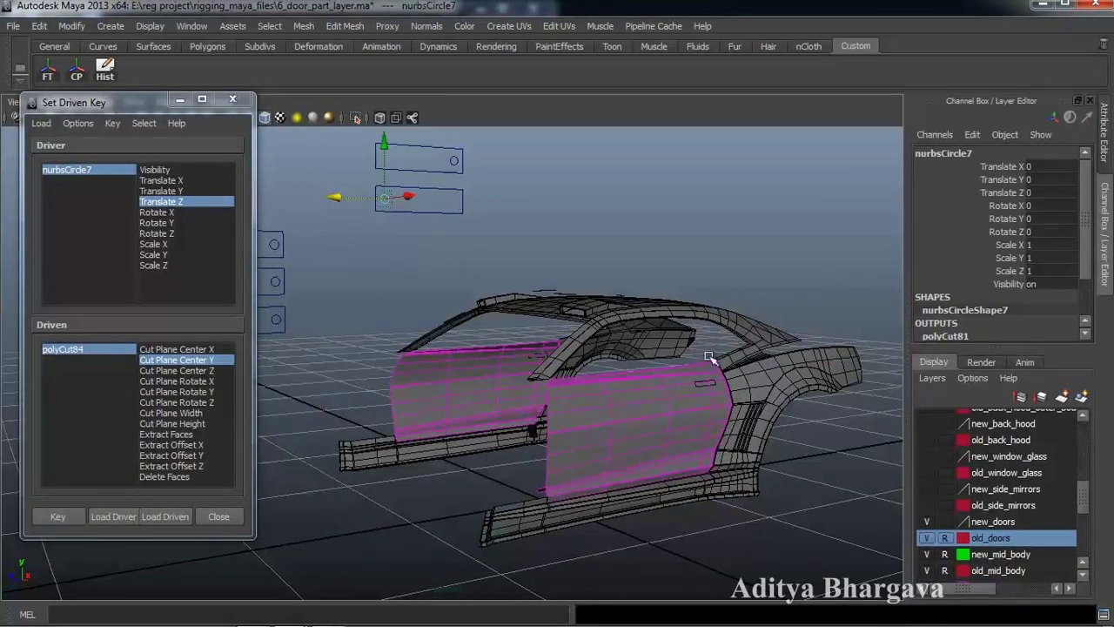
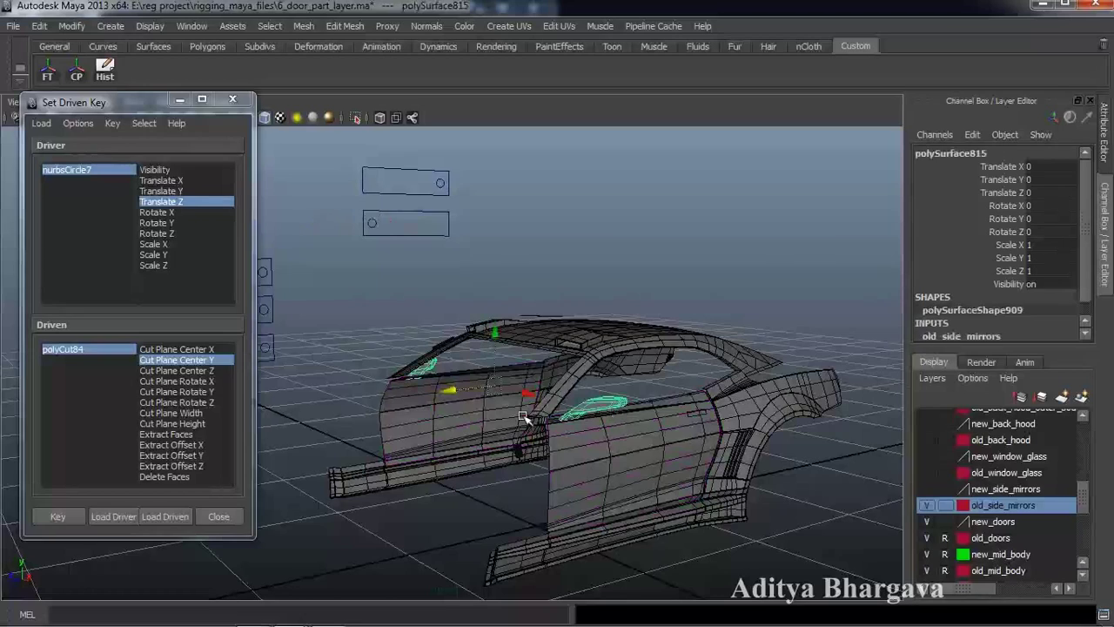
Slide the circle control to Translate Z -0.24, partway between the lower and upper door reveals.
left_click_drag(609, 462, 618, 463, "alt")
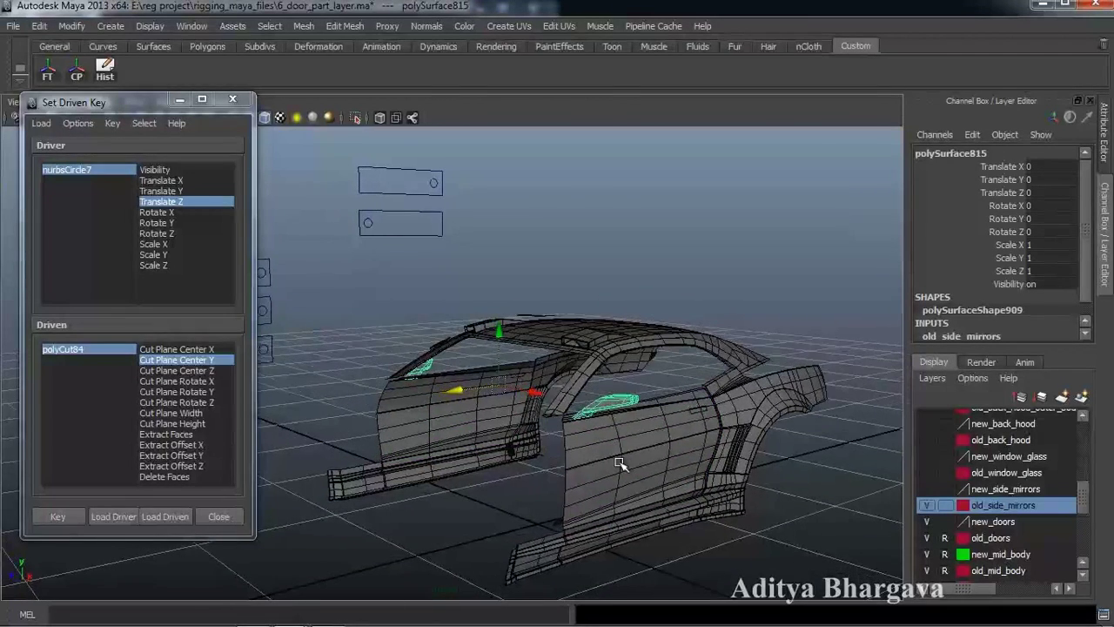
mouse_move(679, 480)
left_mouse_down("alt")
mouse_move(687, 455)
mouse_move(668, 467)
left_mouse_up("alt")
middle_click_drag(689, 452, 681, 455, "alt")
right_click_drag(669, 473, 691, 478, "alt")
left_click_drag(692, 478, 726, 483, "alt")
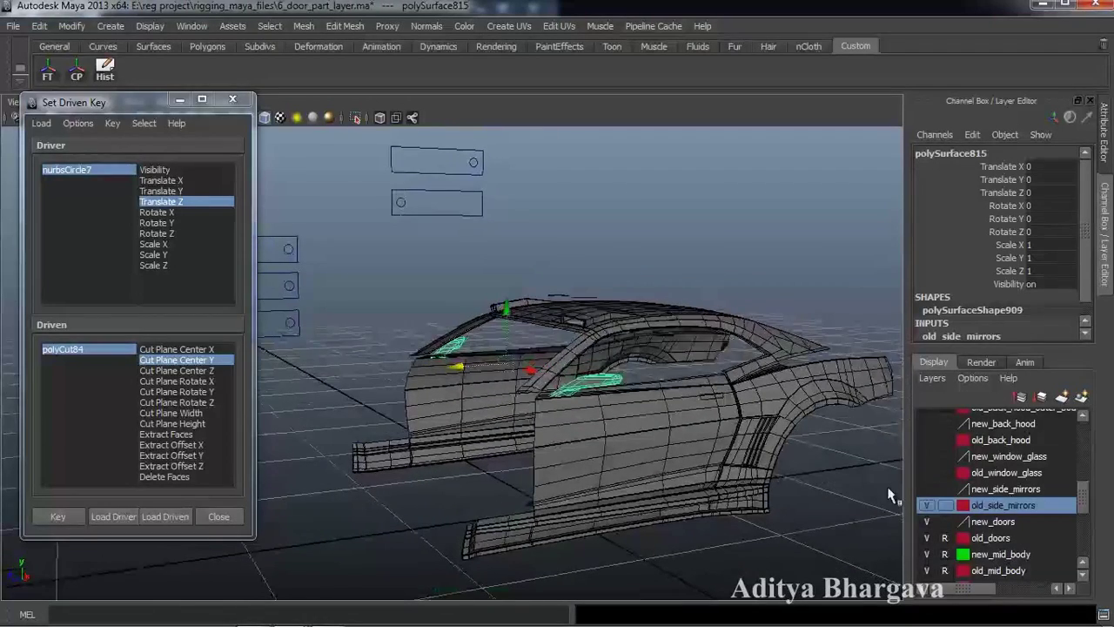
left_click_drag(611, 451, 661, 457, "alt")
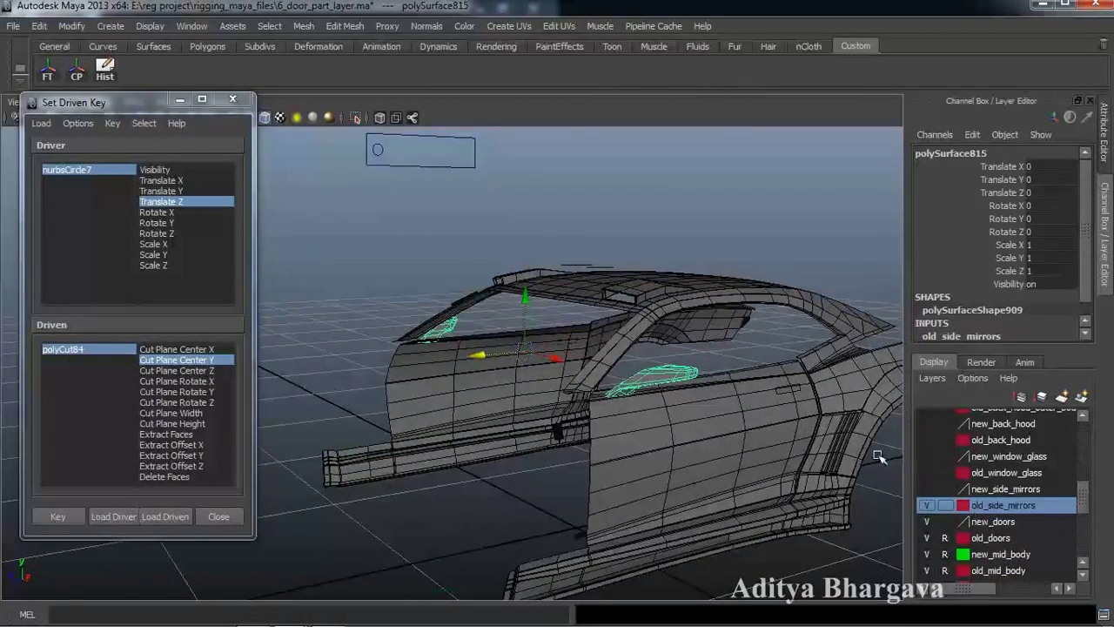
left_click_drag(496, 287, 488, 296, "alt")
right_click_drag(513, 289, 477, 293, "alt")
left_click(396, 208)
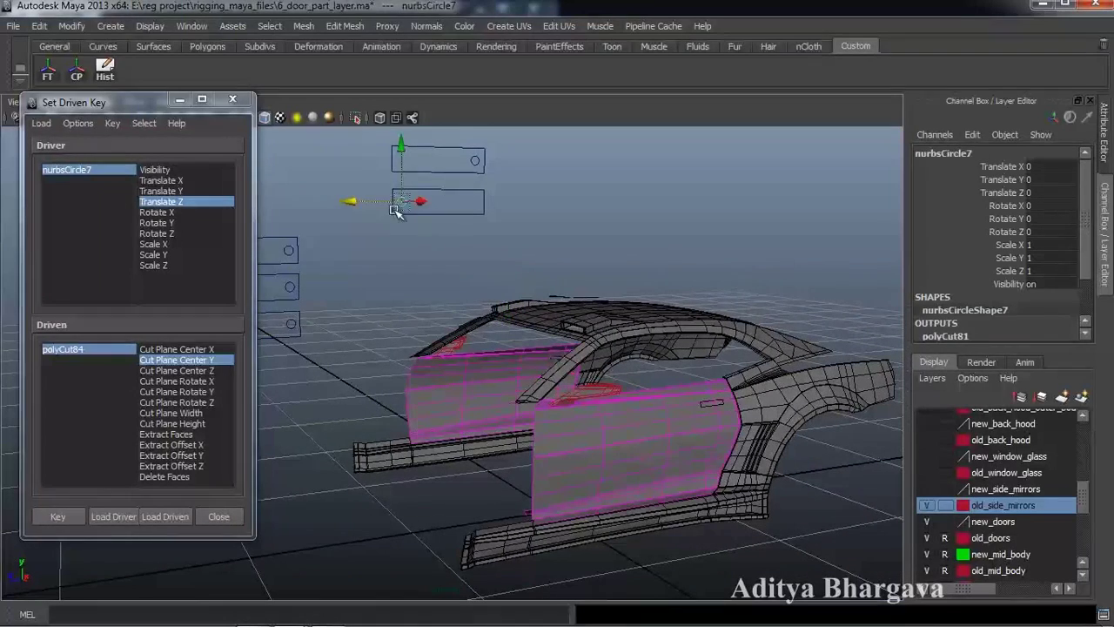
left_click_drag(362, 202, 393, 211)
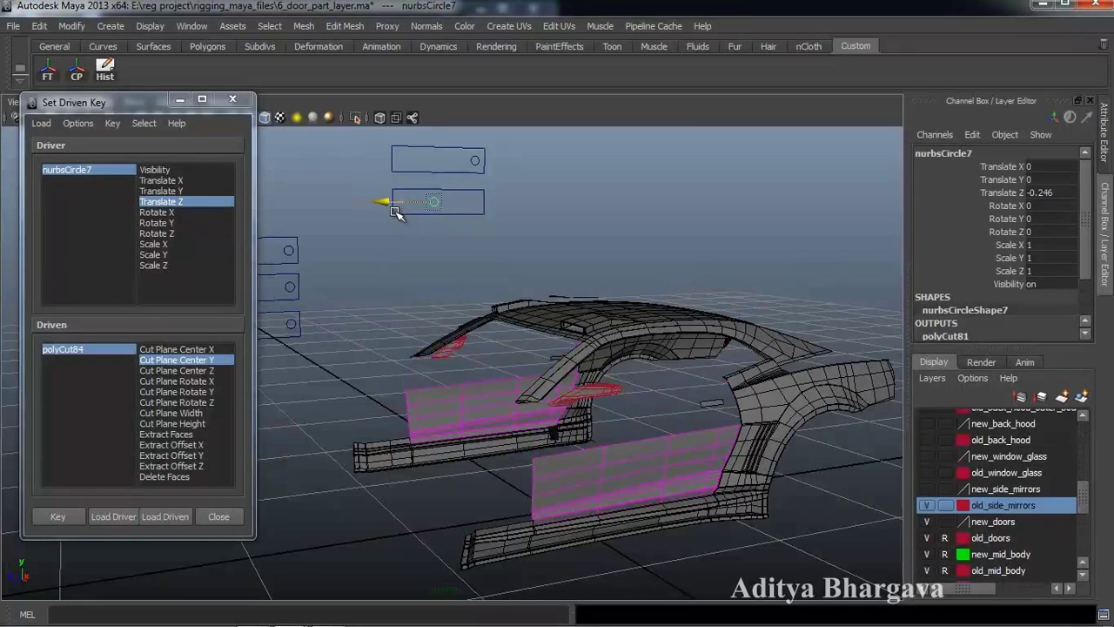
left_click_drag(393, 211, 395, 212)
Select the old side mirrors and slice them with the Cut Faces tool in the side view.
left_click_drag(492, 324, 777, 393, "alt")
left_click(748, 365)
left_click_drag(769, 440, 685, 423, "alt")
scroll(686, 416, "up", 3)
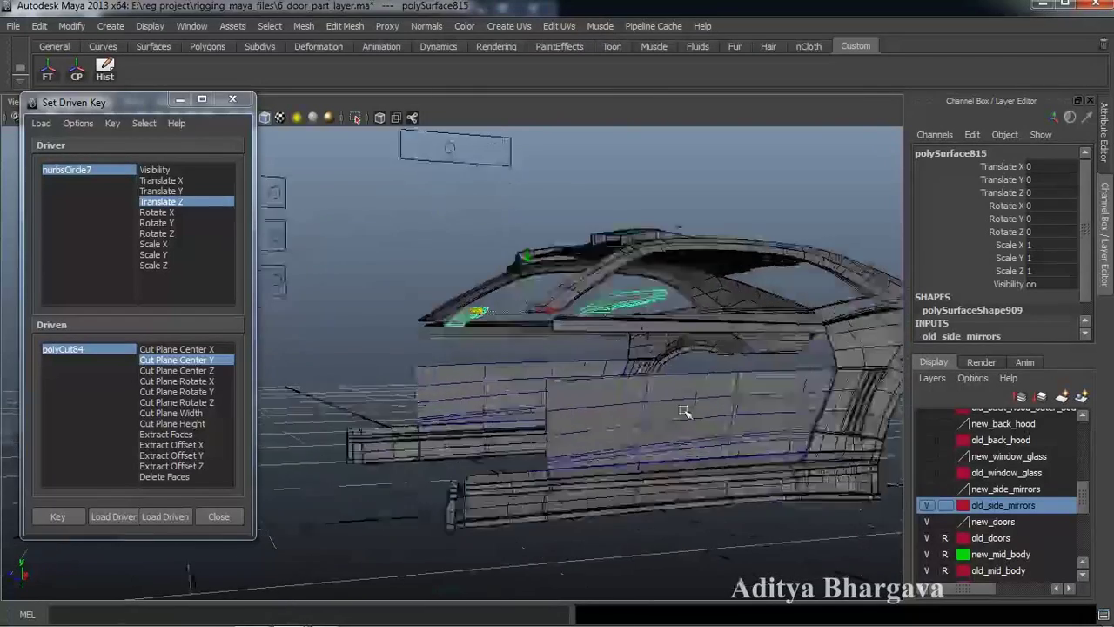
middle_click_drag(687, 413, 684, 449, "alt")
mouse_move(685, 449)
left_mouse_down("alt")
mouse_move(687, 426)
mouse_move(710, 447)
mouse_move(696, 402)
mouse_move(696, 431)
left_mouse_up("alt")
left_click(345, 27)
left_click(372, 147)
left_click_drag(510, 257, 494, 273, "alt")
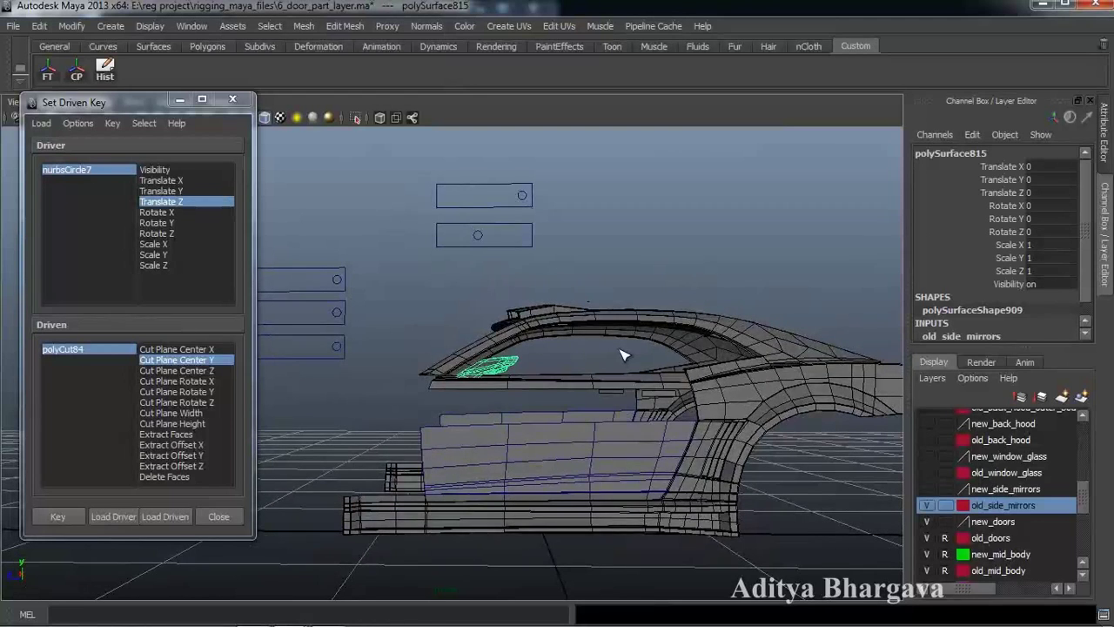
key("space")
left_click_drag(624, 351, 701, 351)
left_click_drag(513, 398, 517, 395)
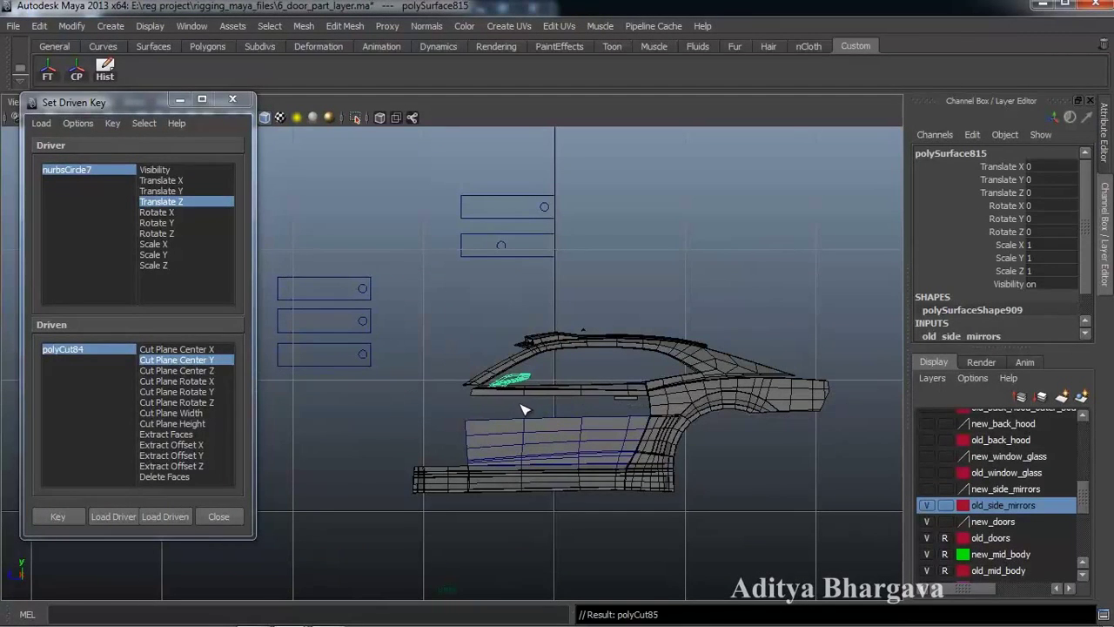
Enable Delete Faces on the old side mirrors' cut and load polyCut85 as the driven node.
key("ctrl+a")
left_click(892, 313)
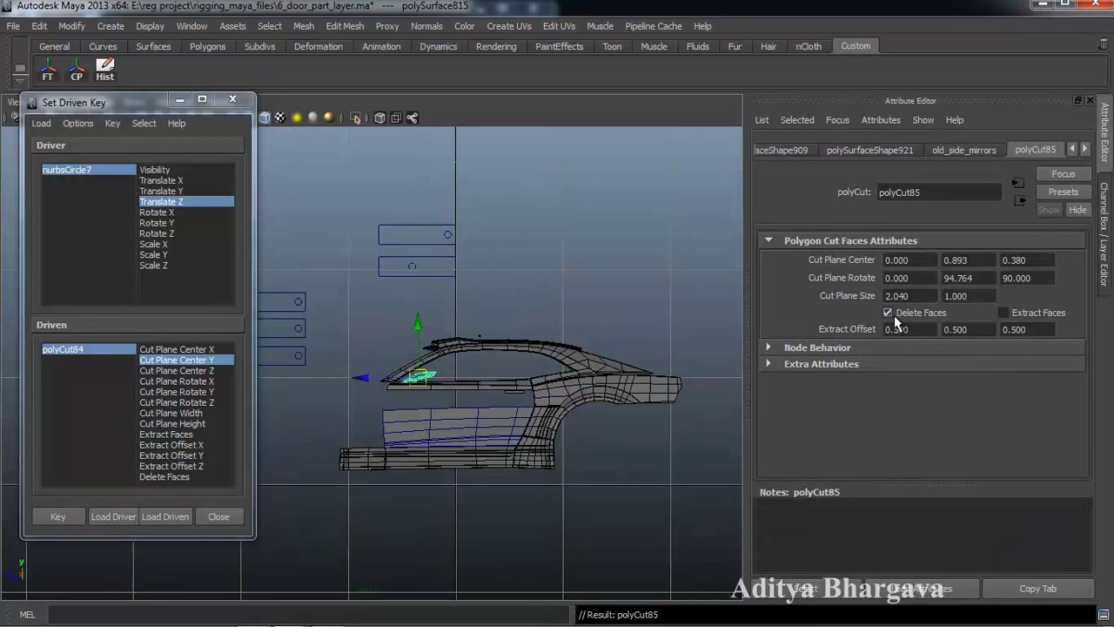
left_click(832, 585)
middle_click_drag(560, 402, 563, 396, "alt")
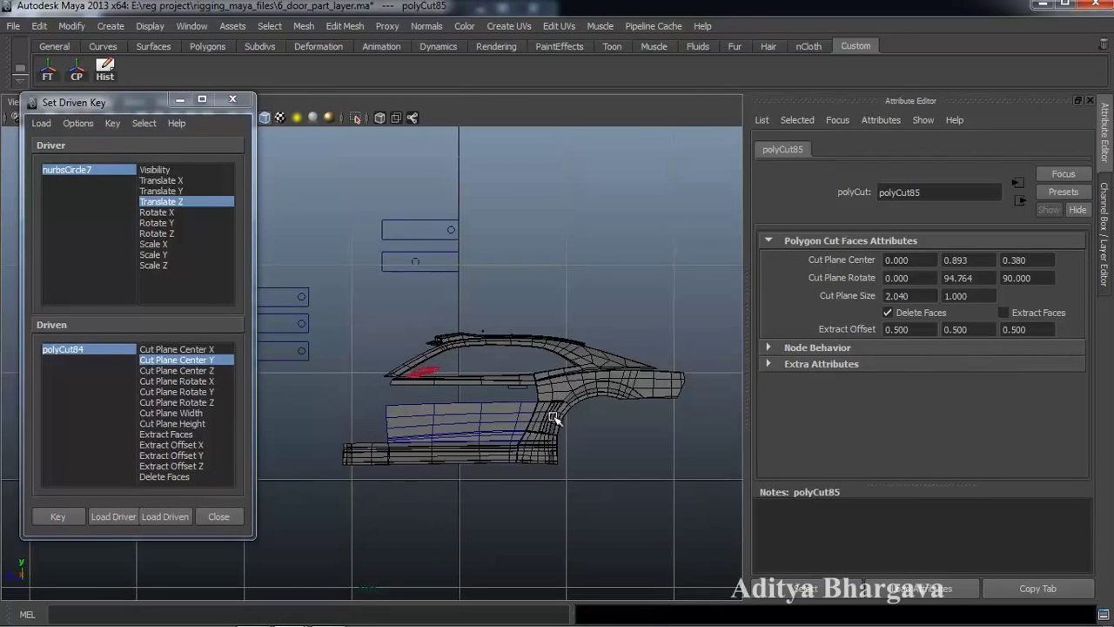
left_click(165, 516)
key("ctrl+a")
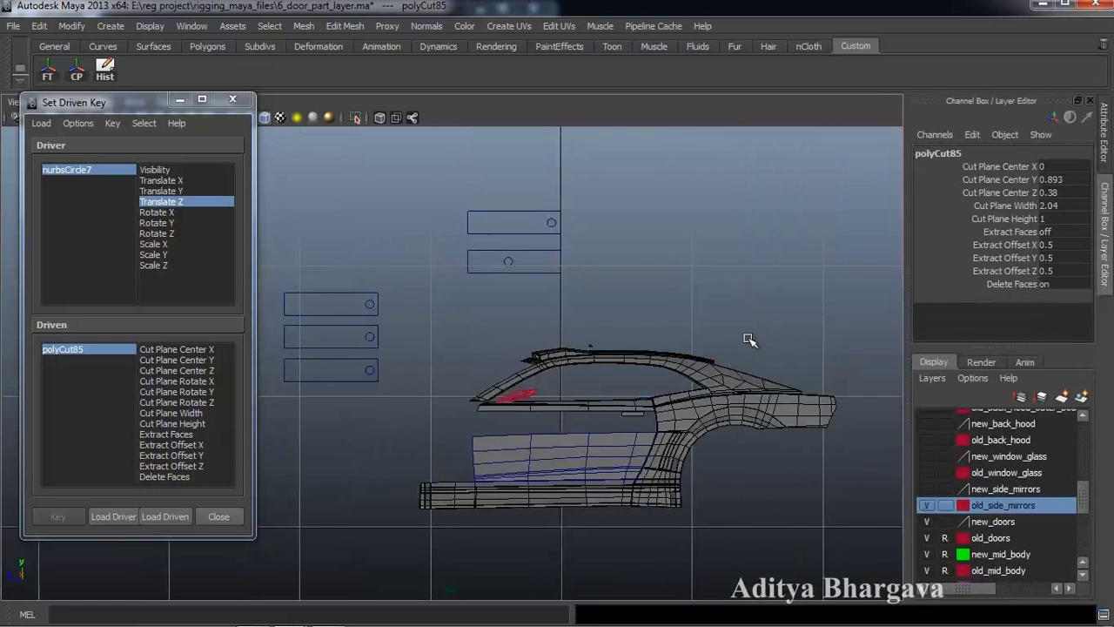
Key polyCut85's Cut Plane Center Y against the circle control's Translate Z.
scroll(652, 357, "up", 4)
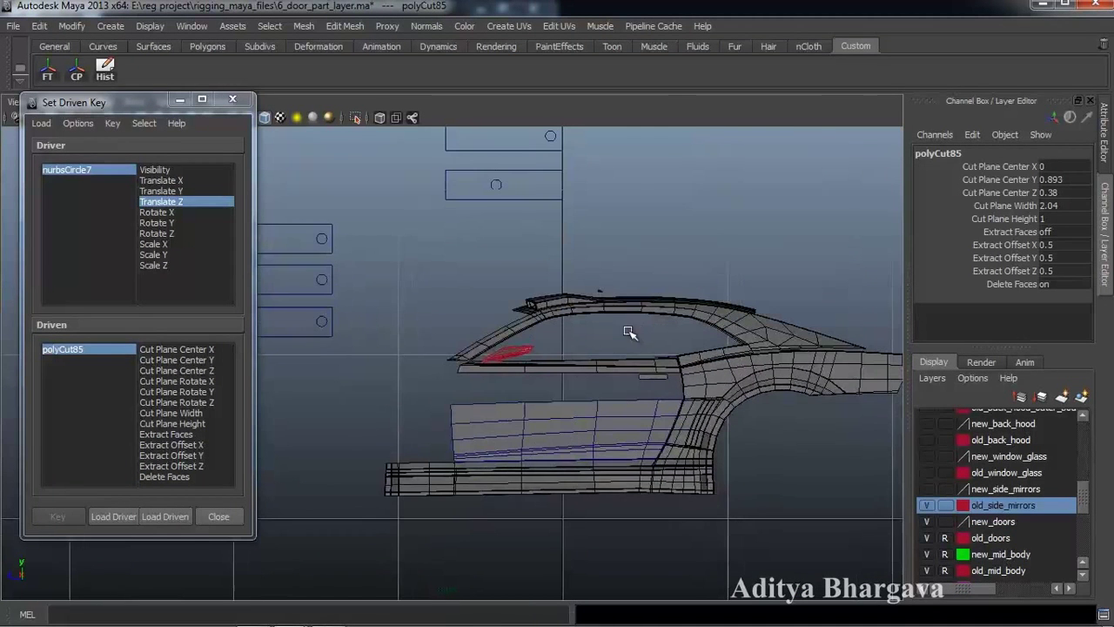
left_click(193, 359)
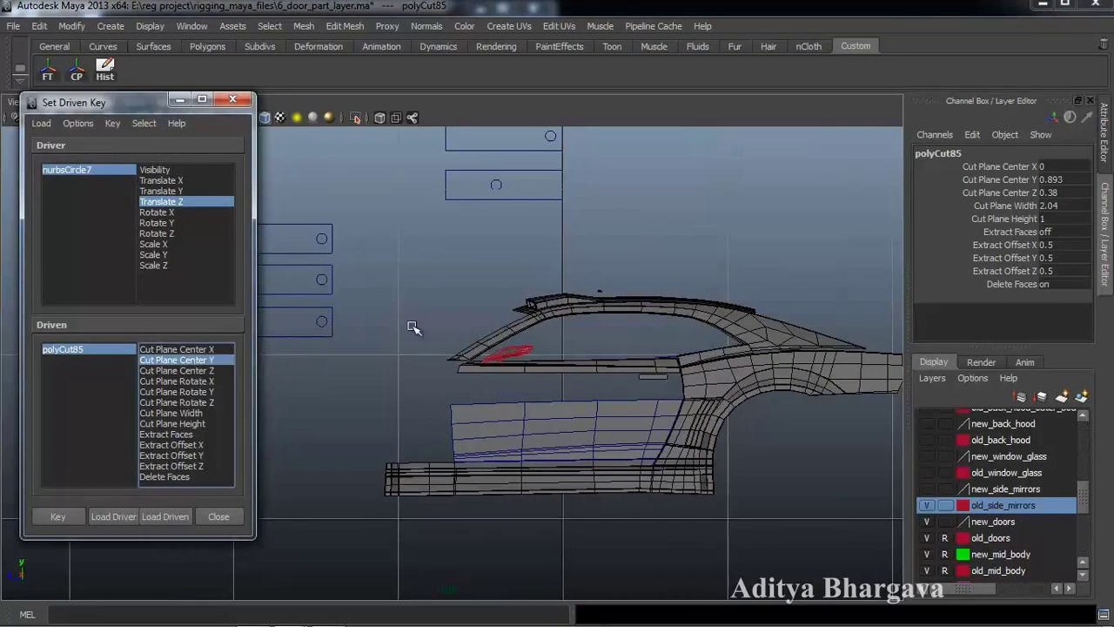
left_click(62, 516)
Return to the perspective view and slide the circle control to Translate Z -0.316.
key("space")
mouse_move(497, 422)
left_mouse_down()
mouse_move(443, 470)
mouse_move(502, 468)
mouse_move(472, 465)
mouse_move(490, 438)
mouse_move(485, 422)
left_mouse_up()
left_click(379, 208)
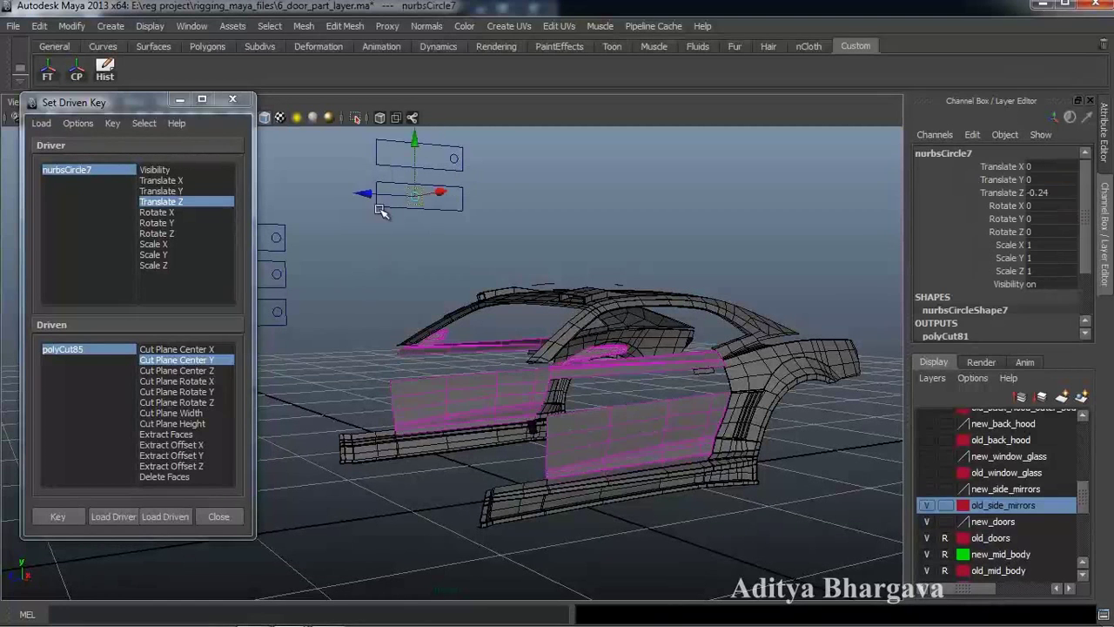
left_click_drag(364, 194, 377, 197)
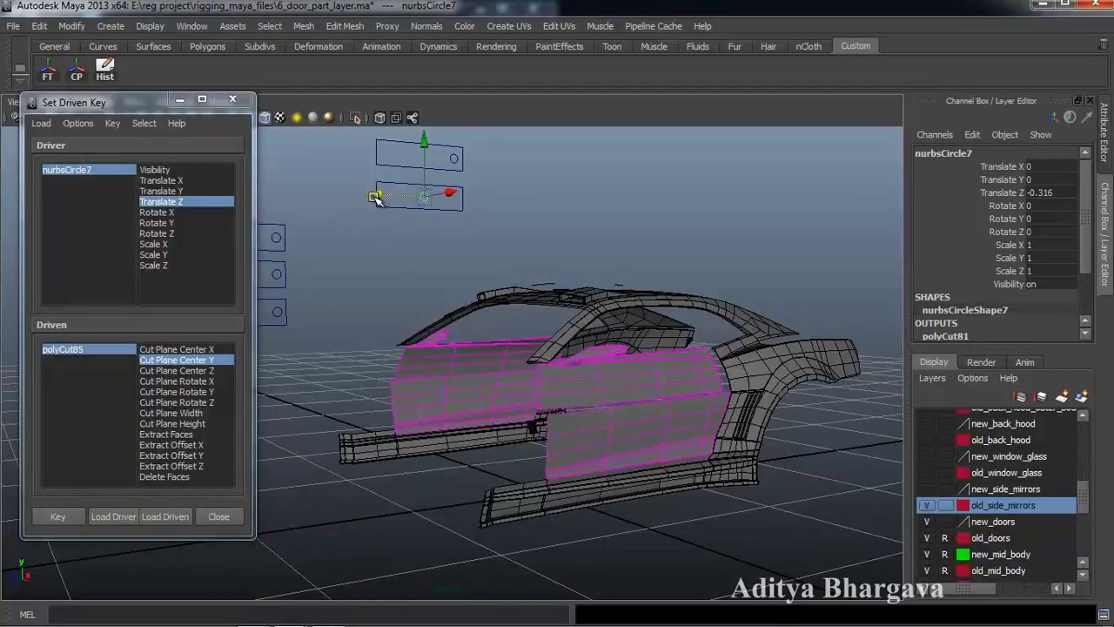
Raise polyCut85's Cut Plane Center Y to 1.293 to cut away the old side mirrors and set the second driven key.
left_click_drag(414, 298, 580, 377, "alt")
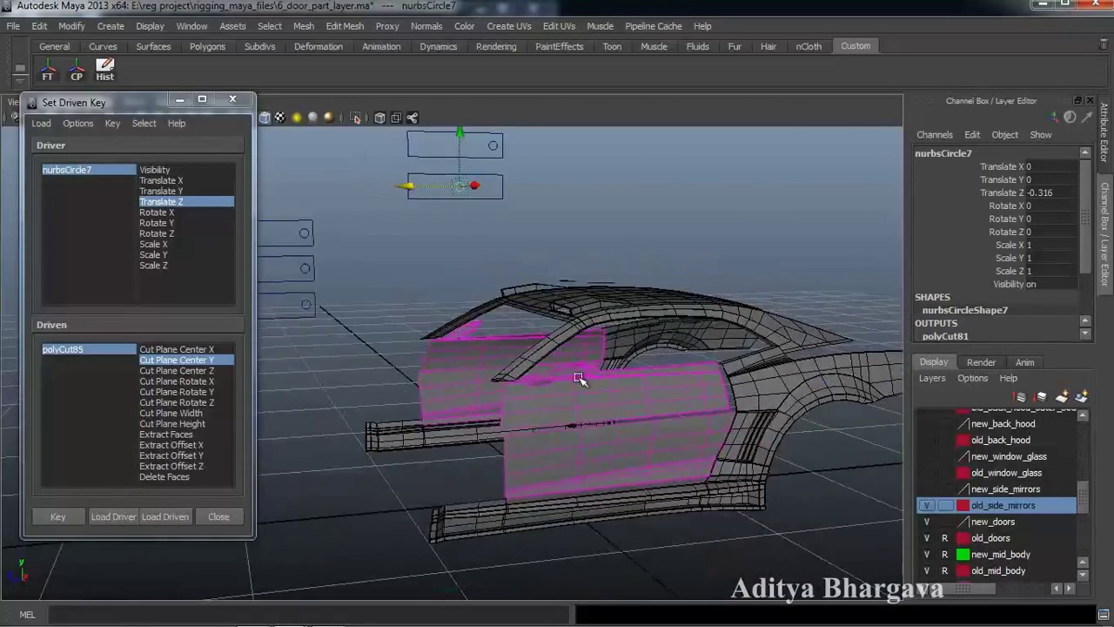
left_click(476, 422)
left_click_drag(476, 421, 430, 416, "alt")
left_click(118, 351)
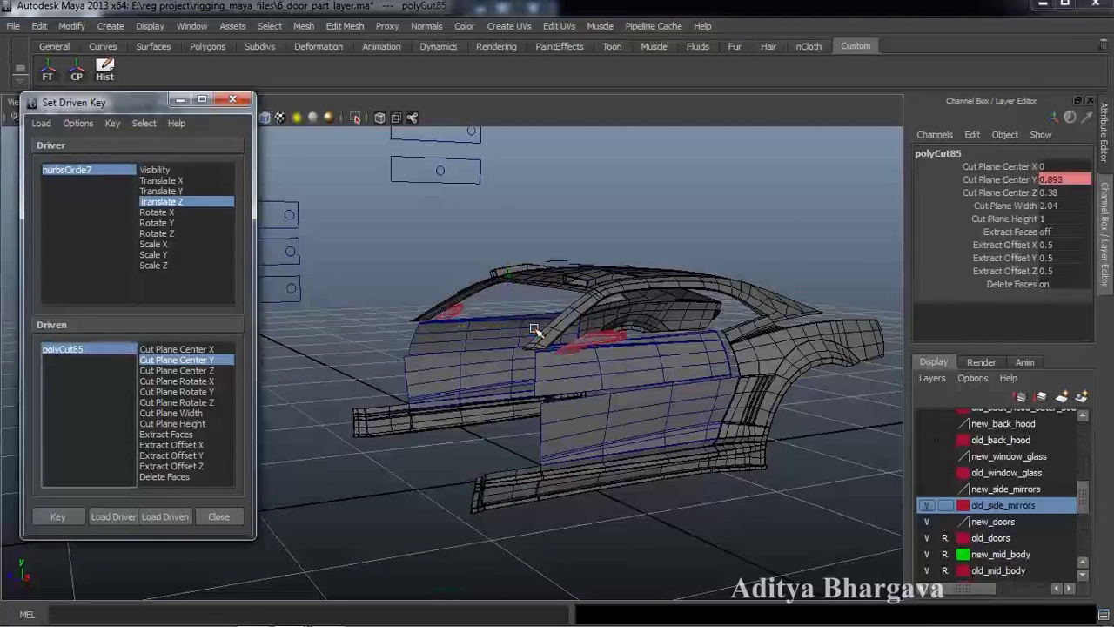
left_click(999, 179)
middle_click_drag(837, 219, 822, 233)
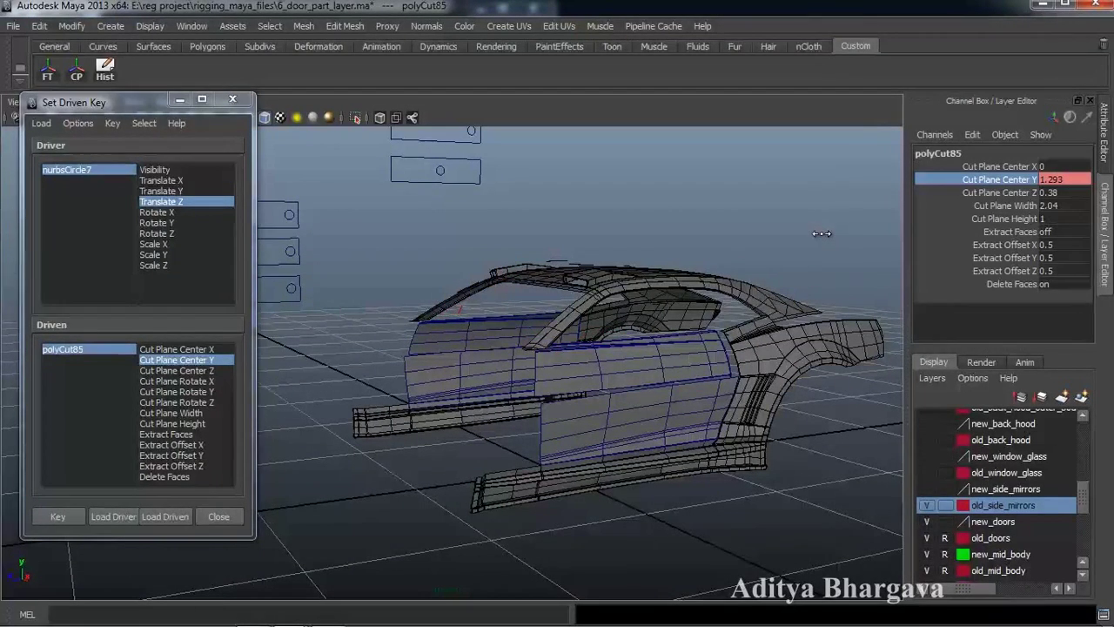
left_click(72, 516)
Show the new_side_mirrors layer and select the new side mirrors.
mouse_move(555, 359)
left_mouse_down("alt")
mouse_move(552, 391)
mouse_move(542, 373)
left_mouse_up("alt")
middle_click_drag(543, 373, 556, 393, "alt")
left_click_drag(557, 394, 607, 434, "alt")
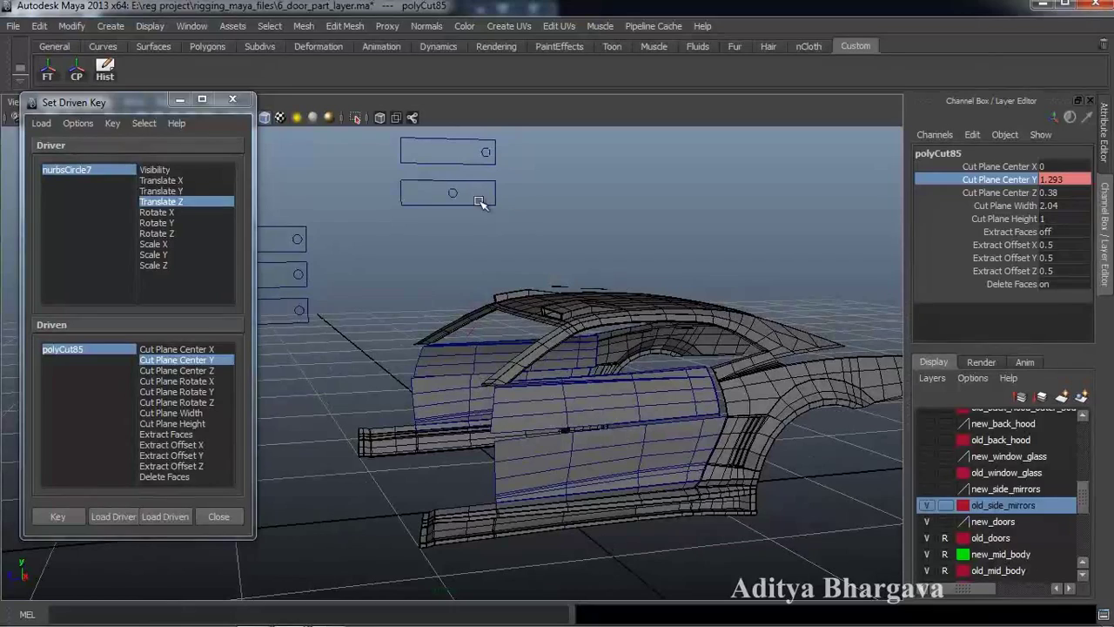
left_click(1044, 491)
left_click(927, 490)
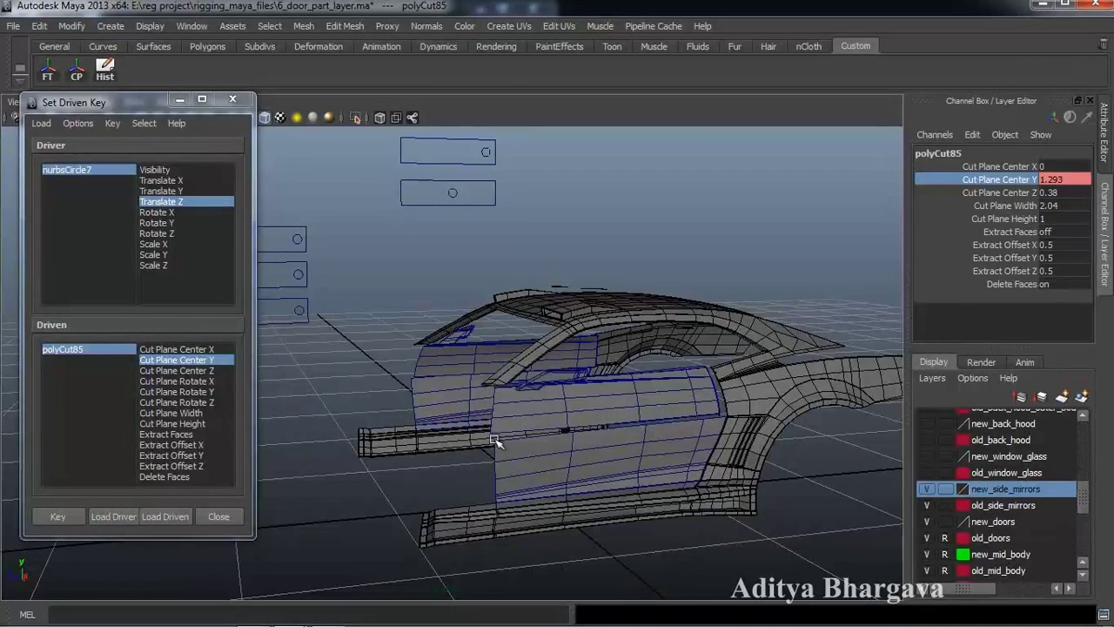
left_click_drag(597, 450, 655, 441, "alt")
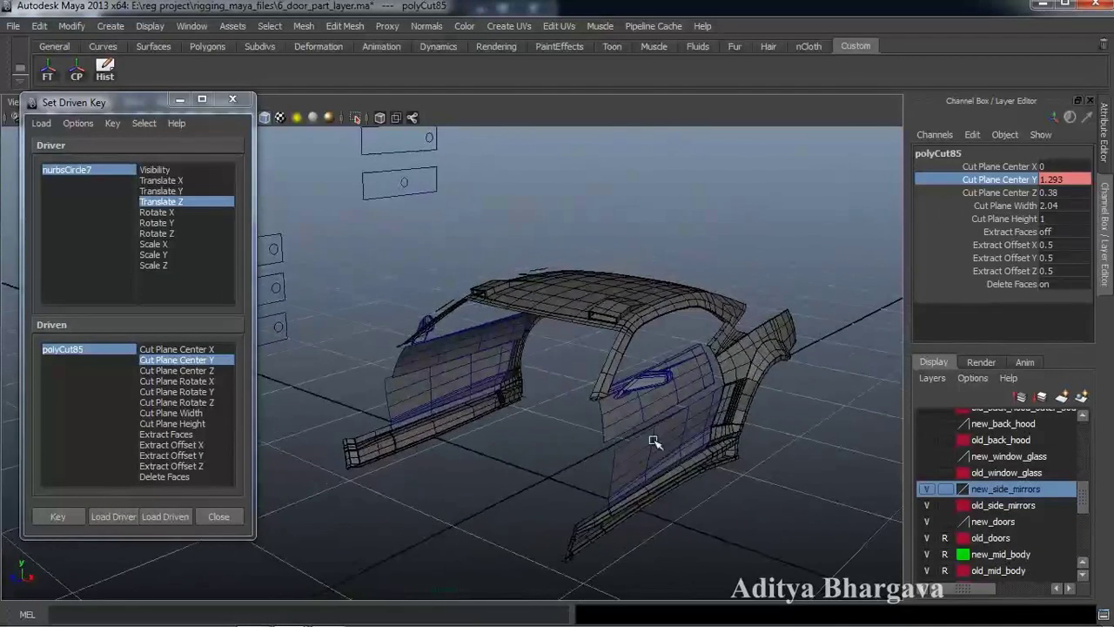
left_click(658, 383)
left_click_drag(527, 423, 567, 463, "alt")
mouse_move(606, 473)
right_mouse_down("alt")
mouse_move(599, 482)
mouse_move(604, 462)
right_mouse_up("alt")
middle_click_drag(604, 462, 605, 454, "alt")
left_click_drag(605, 454, 609, 449, "alt")
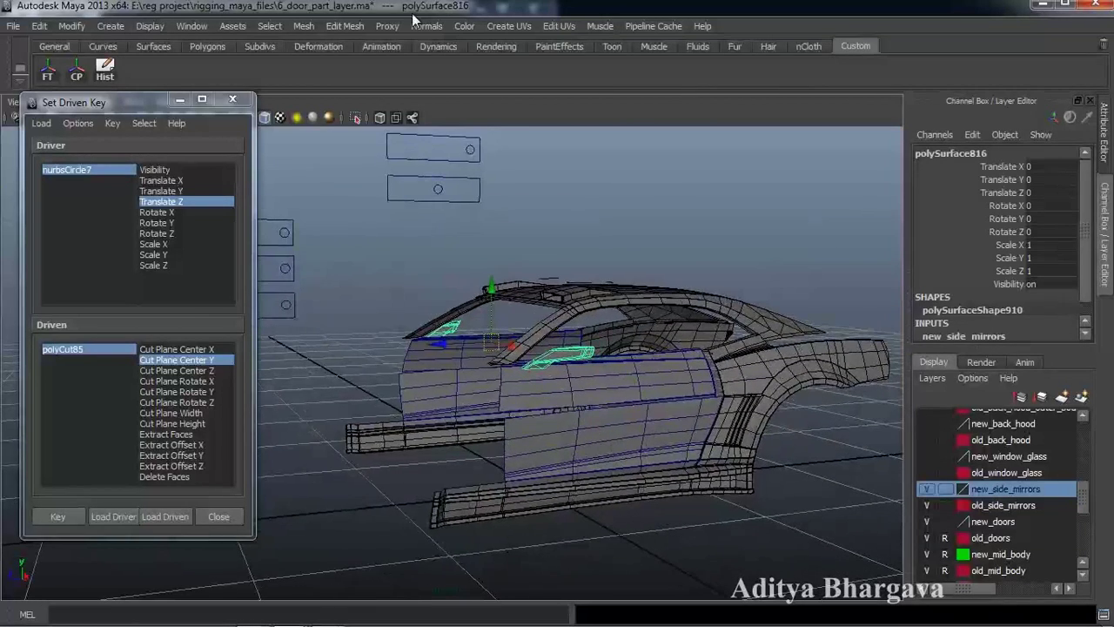
Slice the new side mirrors with the Cut Faces tool in the side view.
left_click(345, 25)
left_click(375, 148)
key("space")
left_click_drag(542, 283, 564, 296)
left_click_drag(532, 374, 532, 375)
key("ctrl+z")
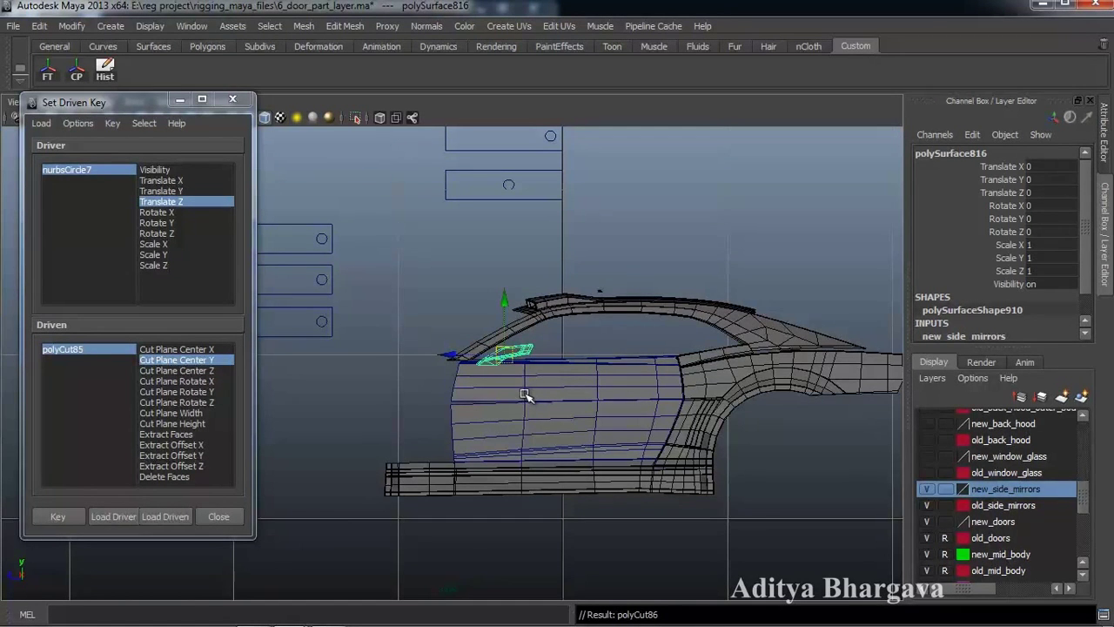
Load the new side mirrors' cut node, polyCut86, as the driven object with Delete Faces on.
key("ctrl+a")
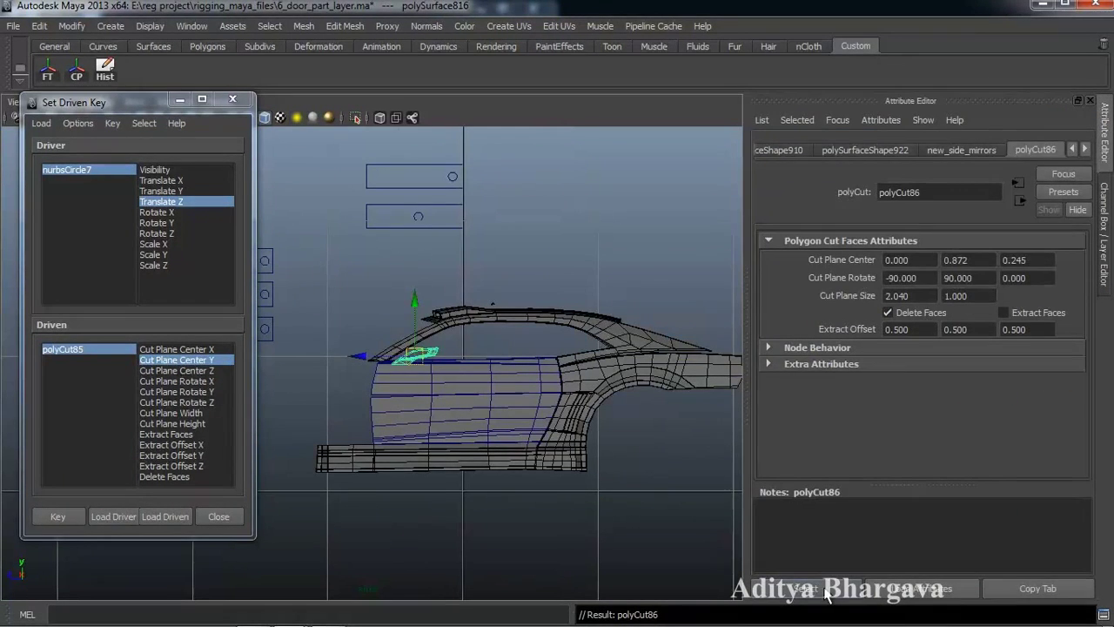
left_click(827, 591)
left_click(166, 516)
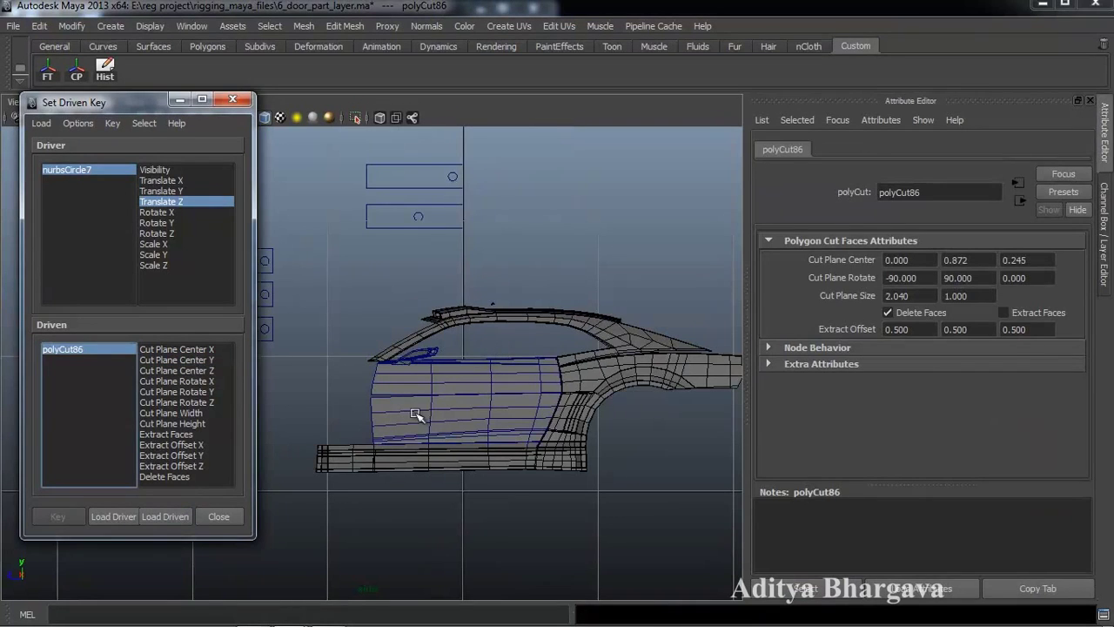
key("ctrl+a")
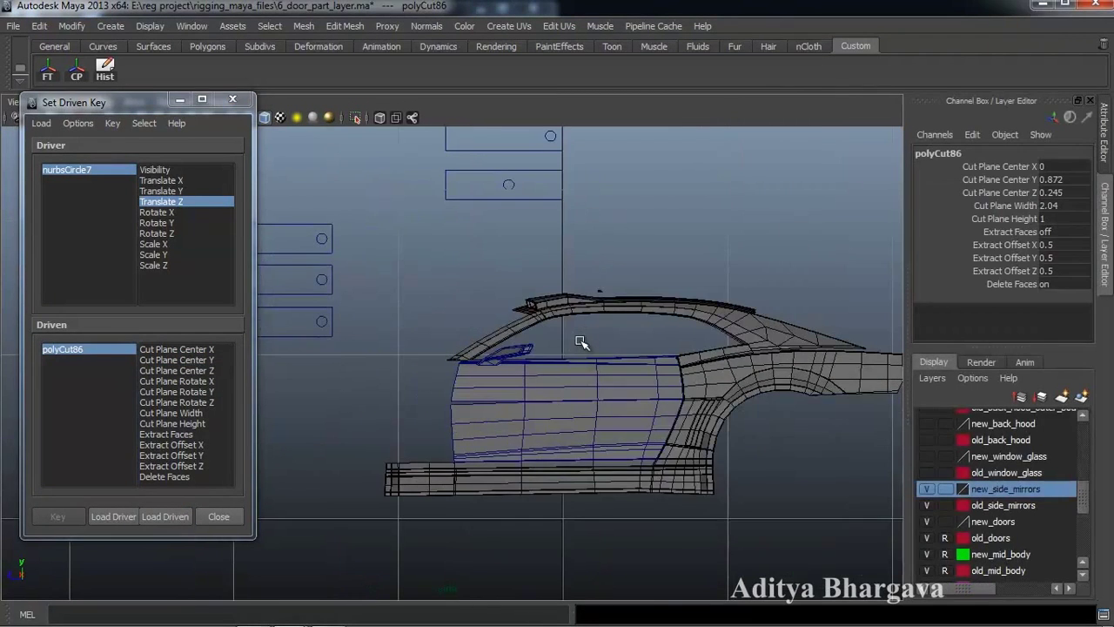
In the perspective view, raise polyCut86's Cut Plane Center Y to 4.072 to hide the new side mirrors and set the first driven key.
key("space")
left_click_drag(574, 364, 552, 388)
right_click_drag(551, 388, 584, 375, "alt")
left_click(1006, 176)
middle_click_drag(656, 214, 681, 211)
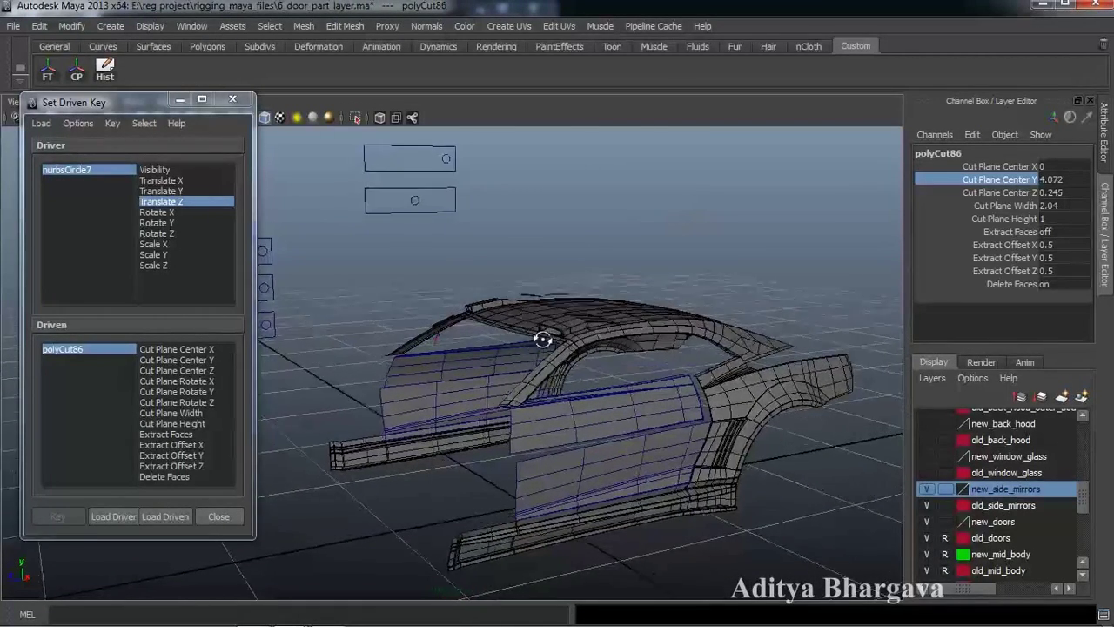
left_click(189, 359)
left_click(59, 516)
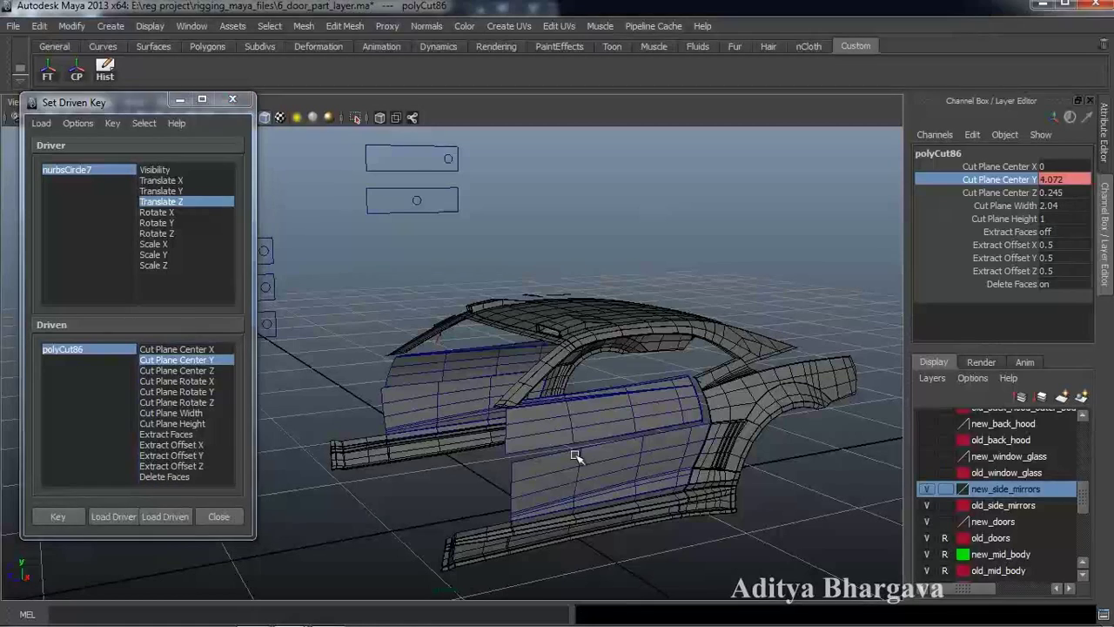
With the circle control at Translate Z -0.447, key polyCut86's Cut Plane Center Y at -2.128 to reveal the new side mirrors.
left_click(417, 202)
left_click_drag(378, 203, 398, 217)
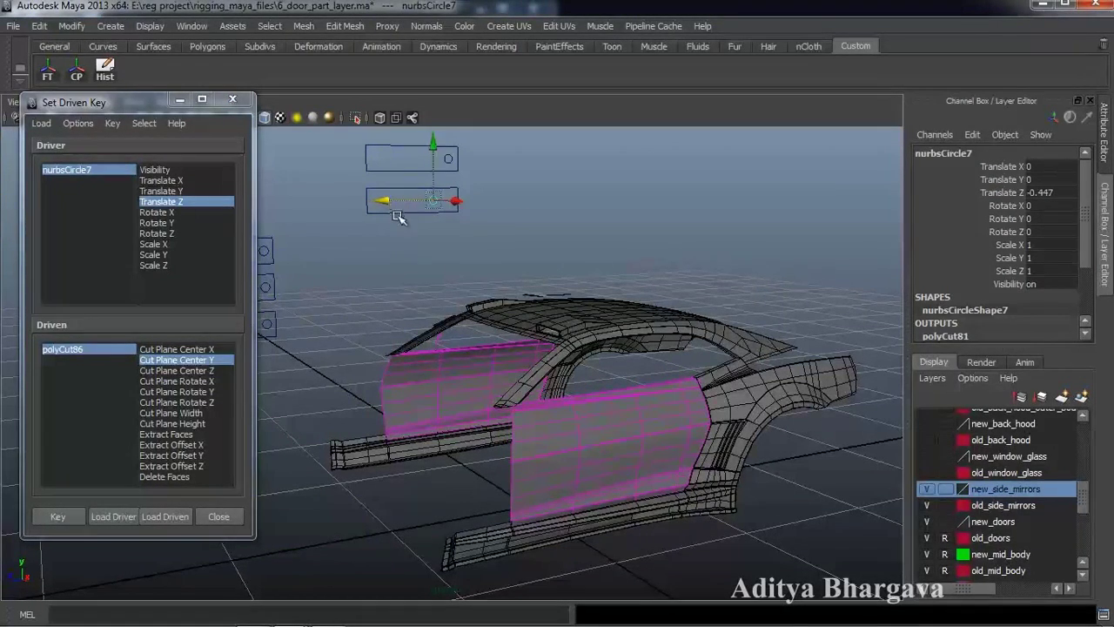
left_click(123, 349)
left_click(997, 179)
middle_click_drag(860, 211, 763, 228)
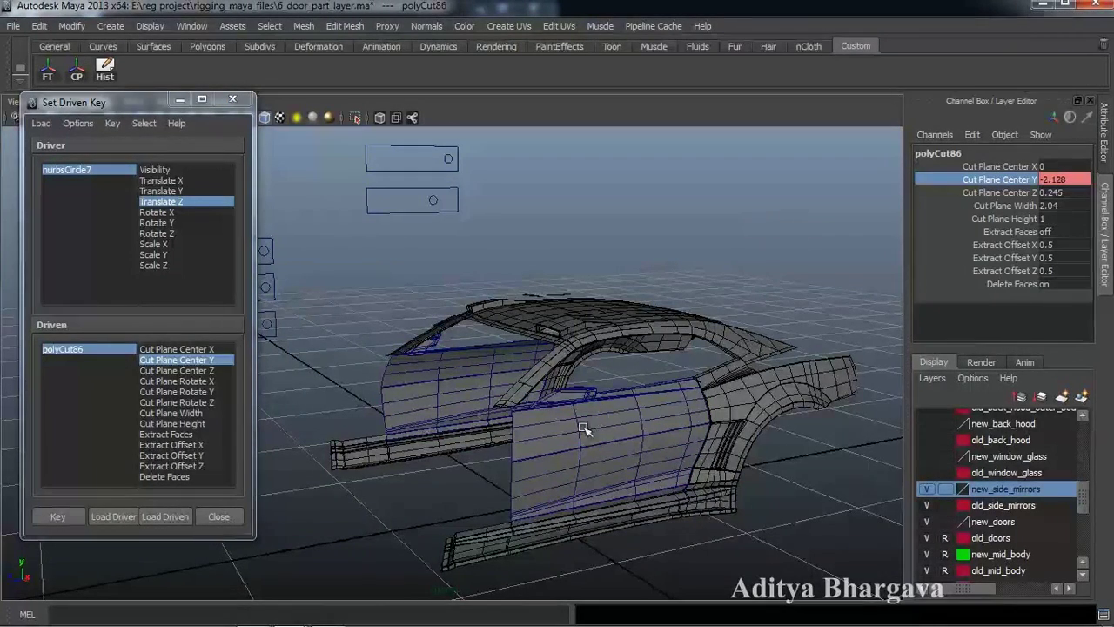
left_click_drag(595, 417, 558, 425, "alt")
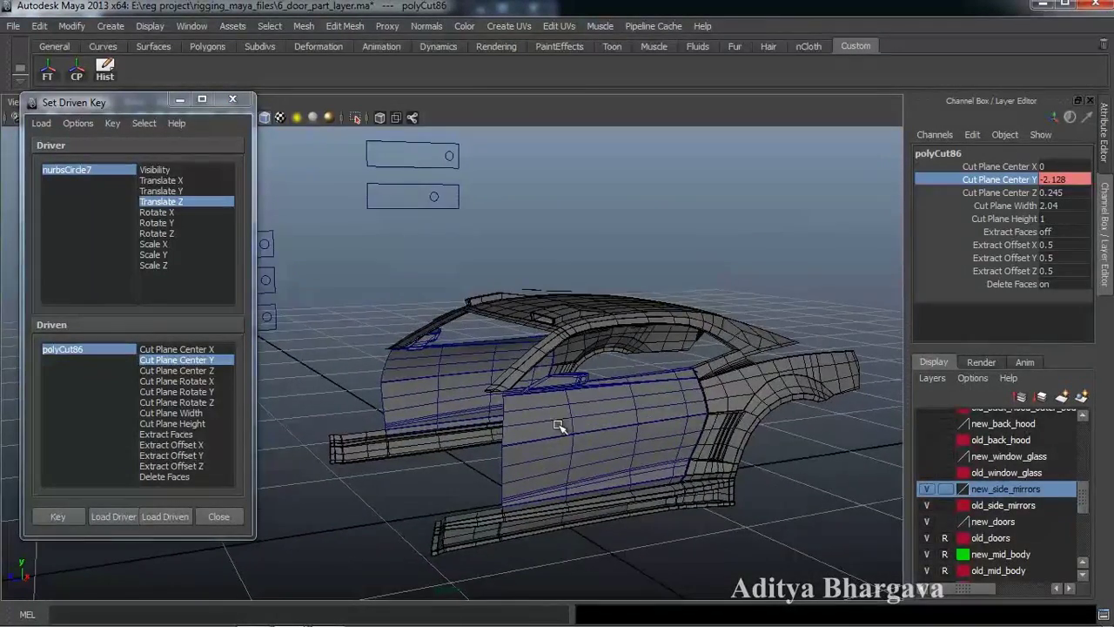
left_click(73, 519)
Slide the circle control farther along its slider to Translate Z -0.57.
mouse_move(485, 429)
left_mouse_down("alt")
mouse_move(470, 448)
mouse_move(455, 442)
mouse_move(470, 437)
left_mouse_up("alt")
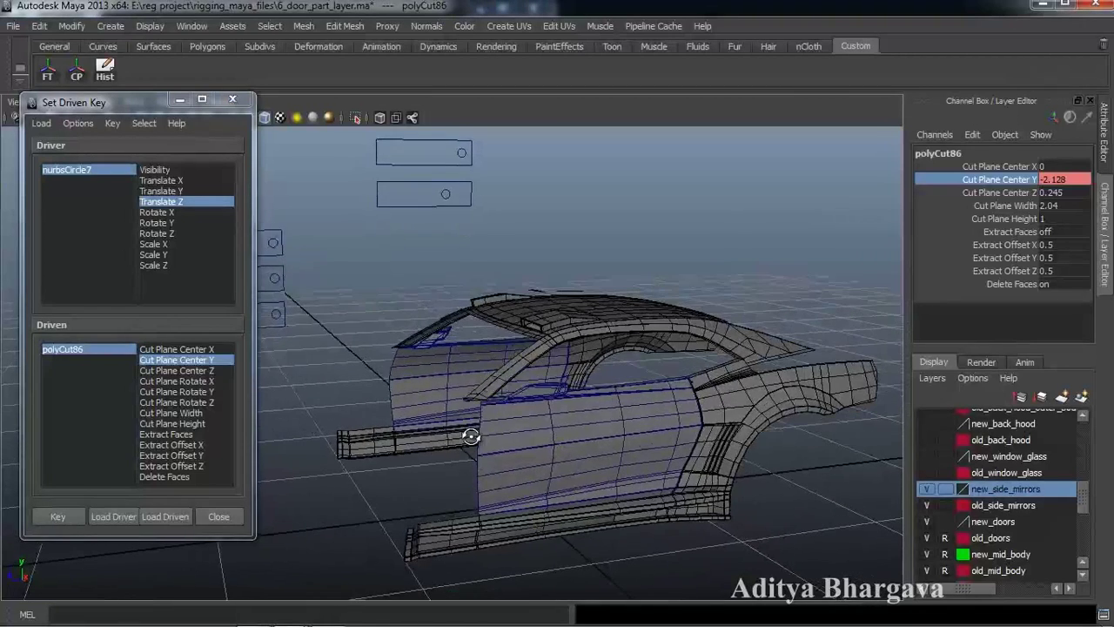
left_click(441, 209)
left_click_drag(395, 195, 422, 235)
Show the old_window_glass layer and select the old window glass.
left_click_drag(520, 364, 535, 411, "alt")
left_click(1005, 470)
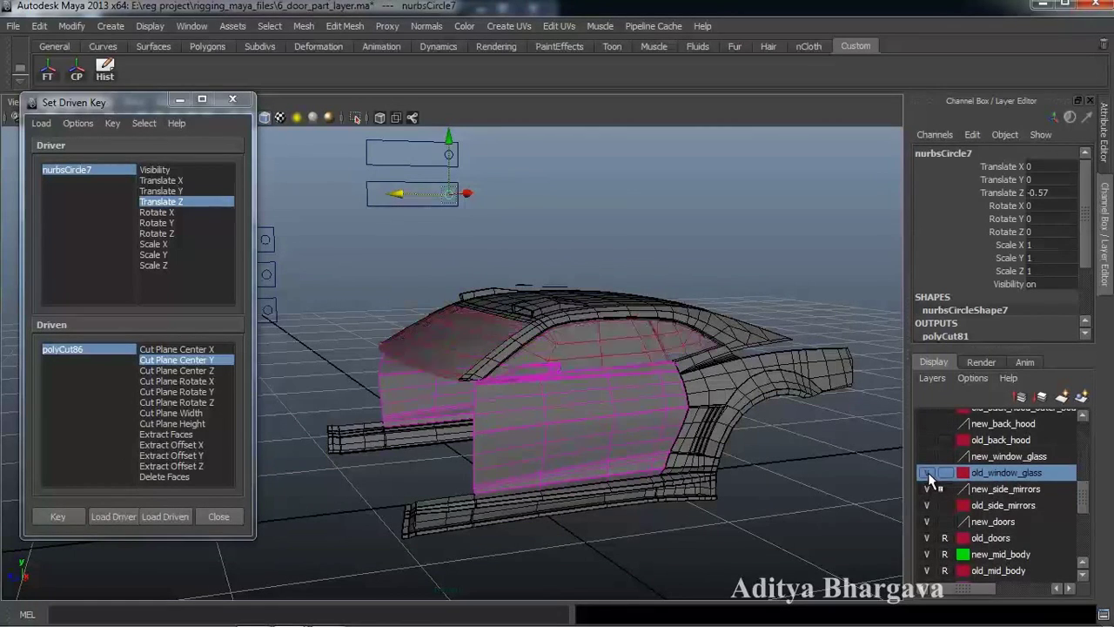
left_click_drag(670, 453, 638, 470, "alt")
left_click(658, 334)
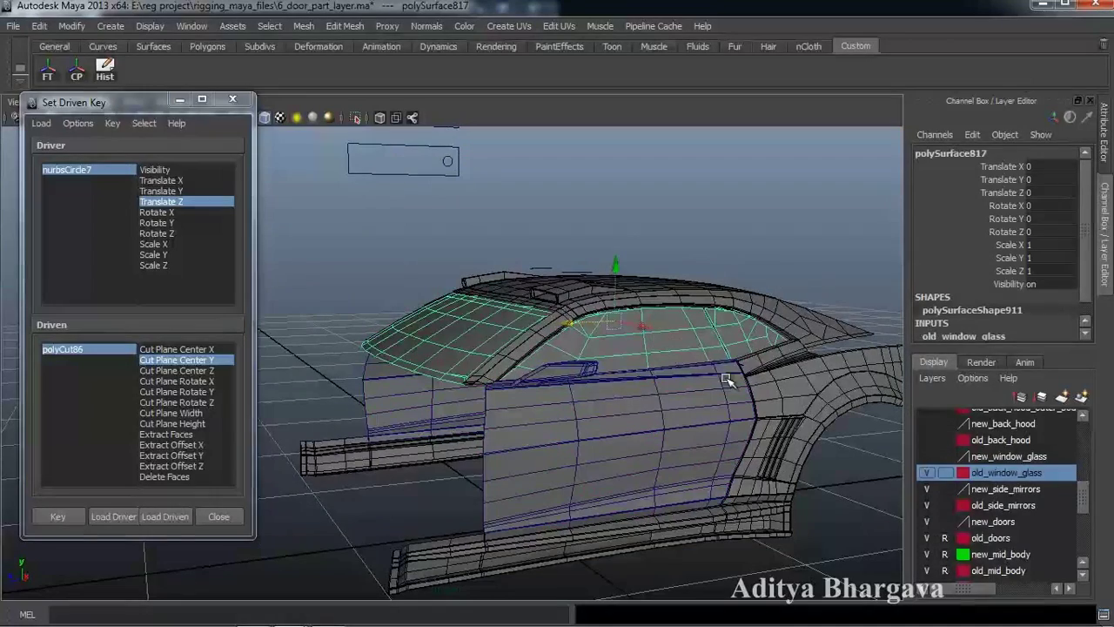
Slide the nurbsCircle7 control back along its slider until the doors are about halfway through their swap.
left_click_drag(598, 361, 606, 426, "alt")
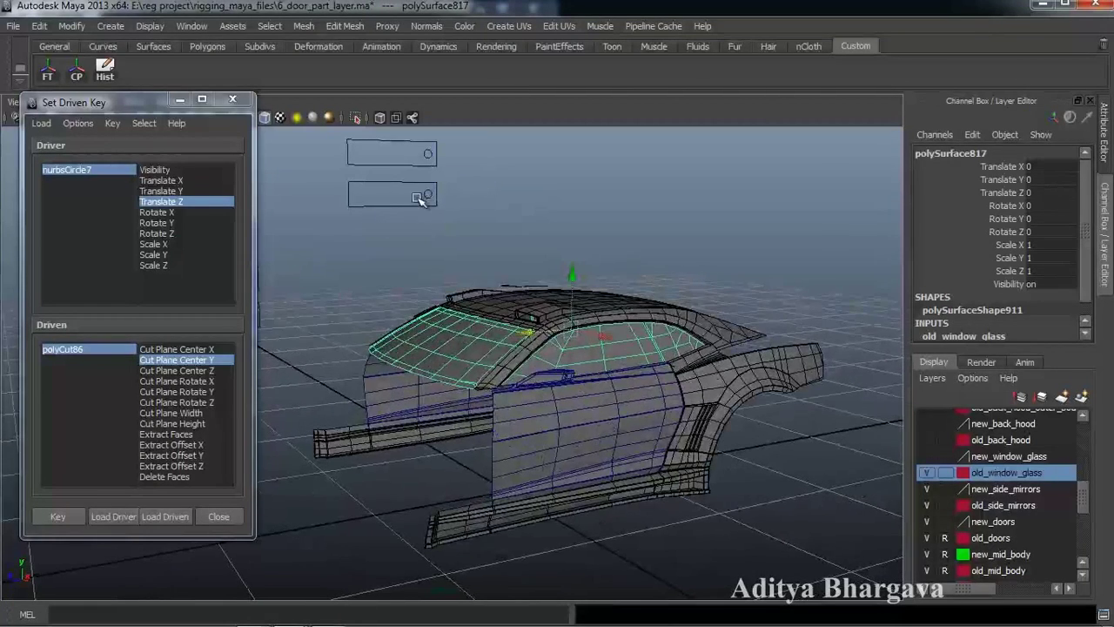
left_click(418, 200)
left_click_drag(356, 200, 334, 195)
left_click(600, 398)
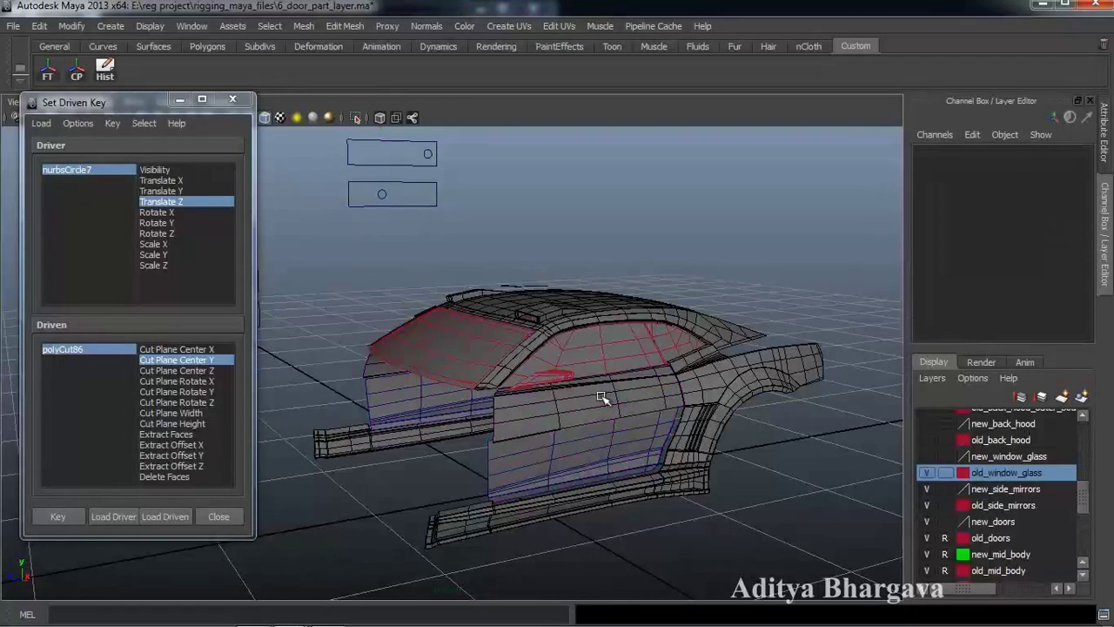
left_click(585, 433)
left_click(381, 196)
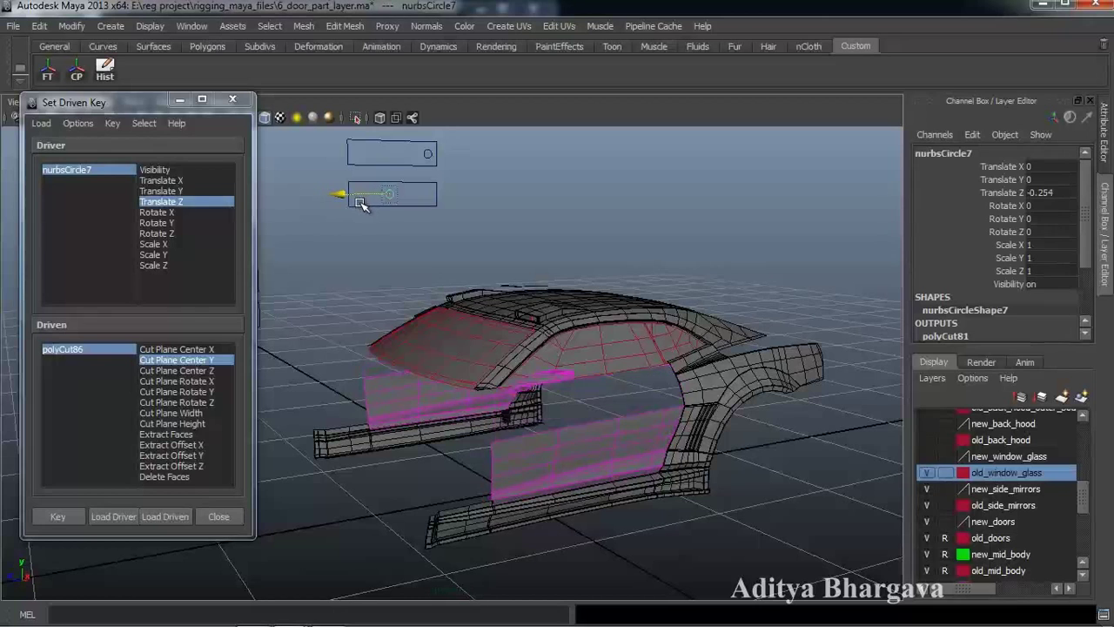
mouse_move(351, 202)
left_mouse_down()
mouse_move(318, 200)
mouse_move(339, 206)
left_mouse_up()
Select the old window glass and cut it with the Cut Faces Tool along its lower edge in the side view.
left_click_drag(670, 466, 609, 350, "alt")
left_click(609, 350)
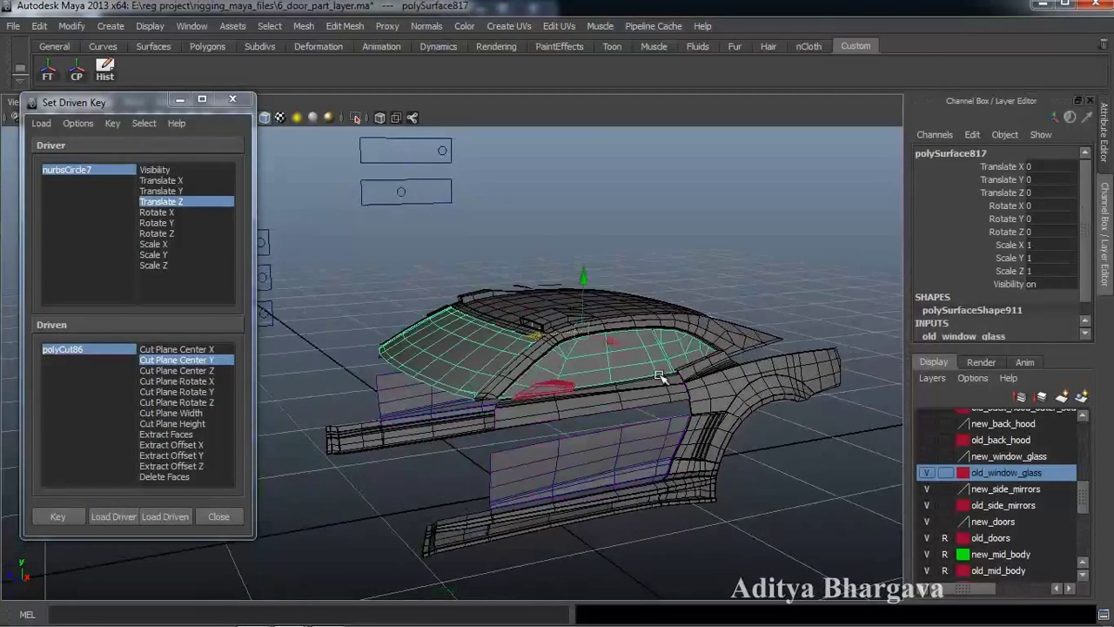
left_click_drag(686, 488, 640, 480, "alt")
scroll(669, 481, "up", 2)
scroll(641, 479, "down", 1)
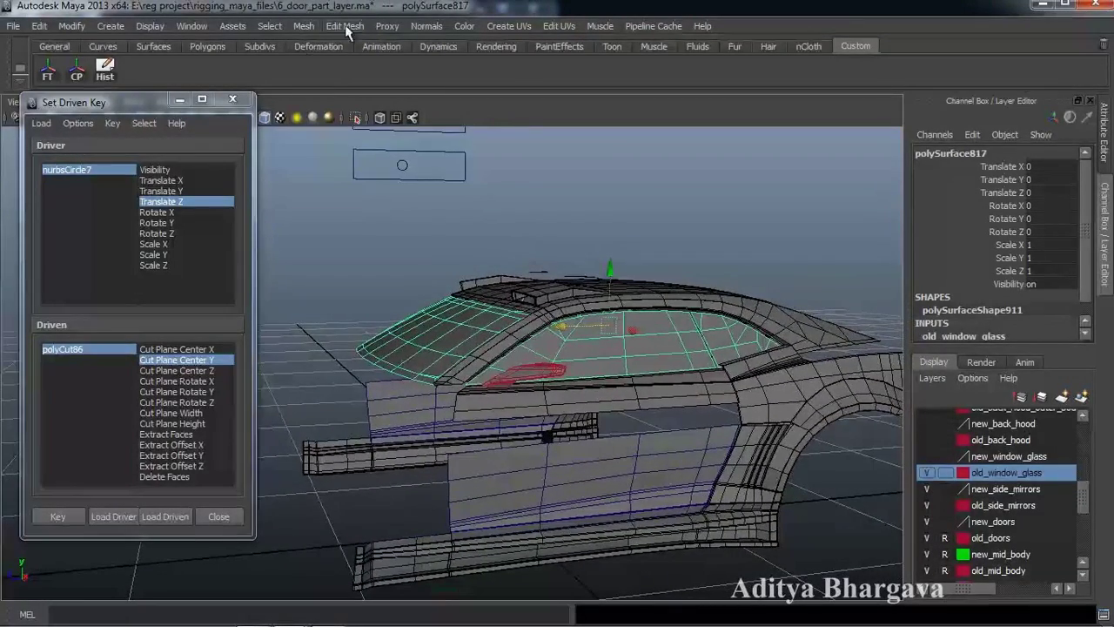
left_click(347, 27)
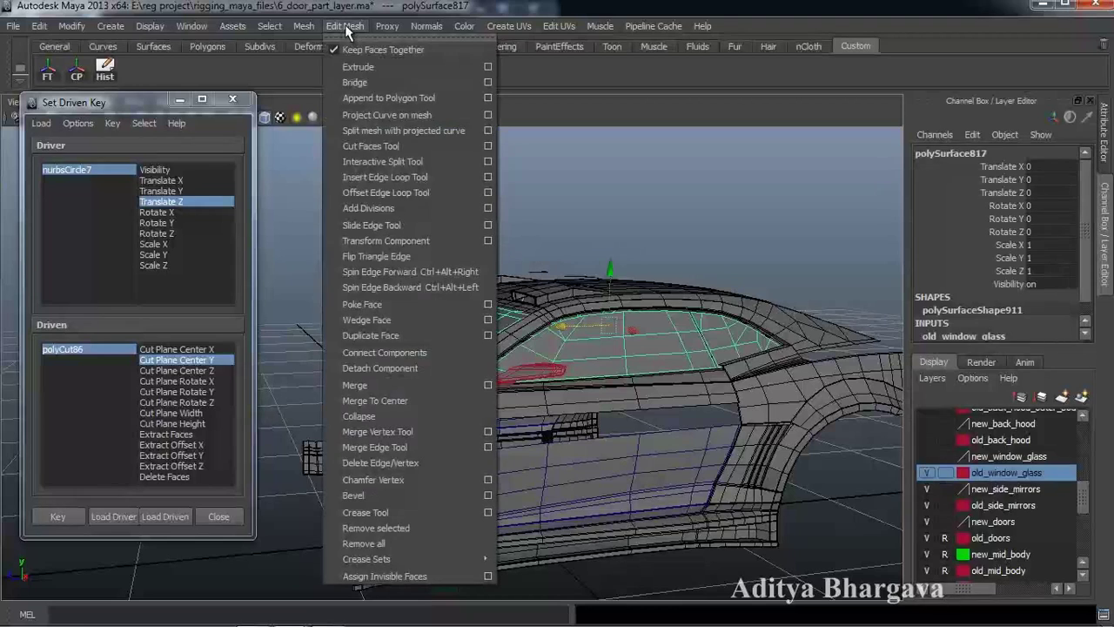
left_click(394, 147)
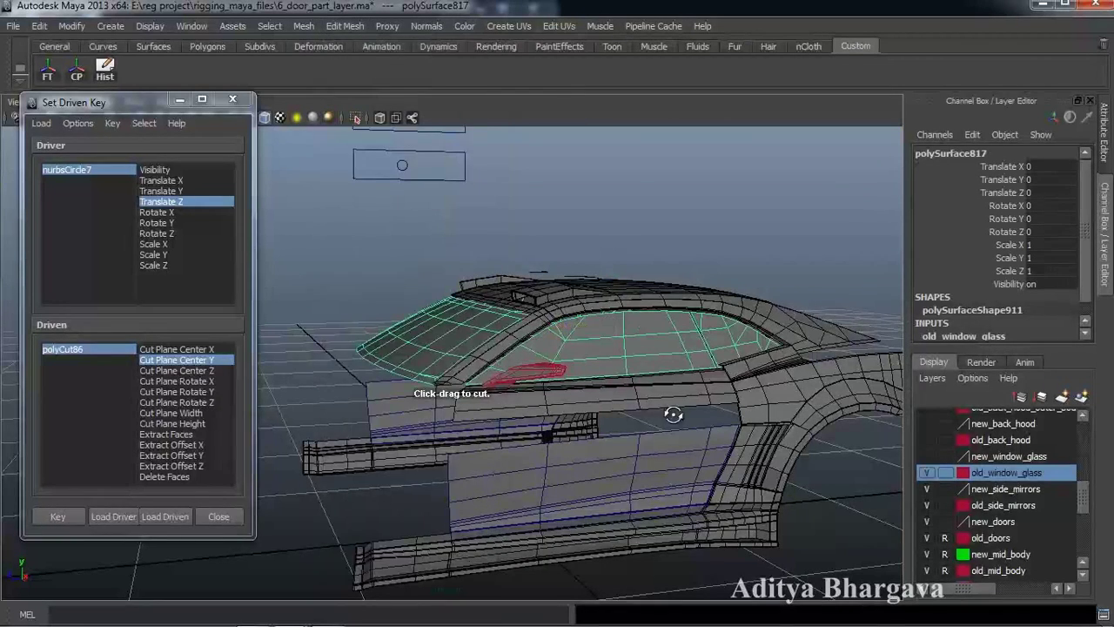
scroll(673, 416, "down", 1)
key("space")
left_click(728, 412)
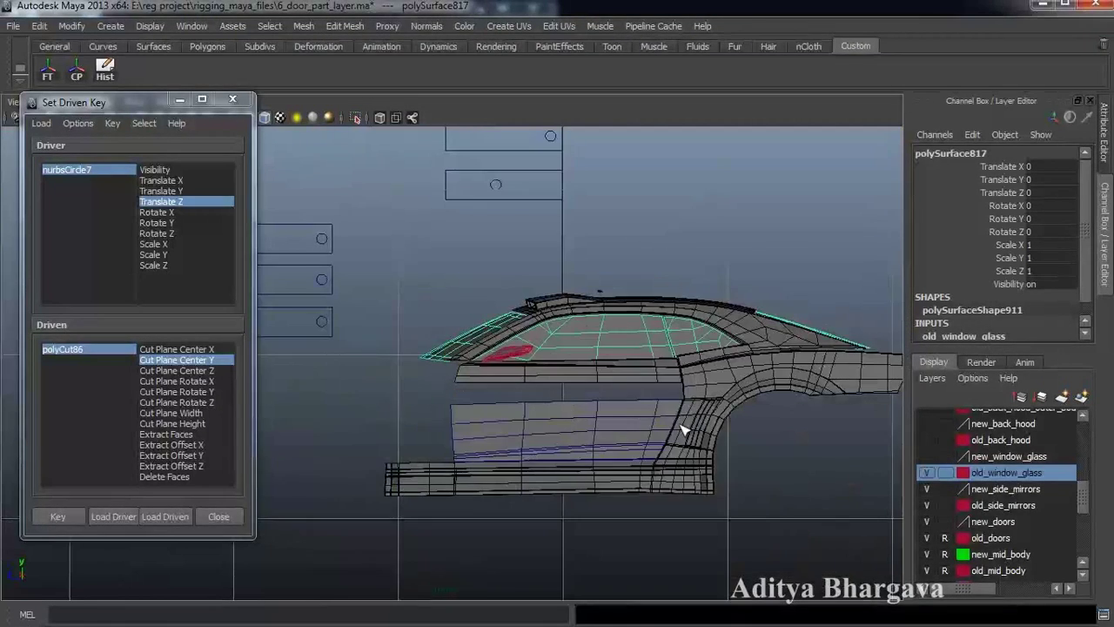
left_click_drag(684, 380, 683, 380)
Enable Delete Faces on the old window glass's polyCut87 and load that node as the driven object.
key("ctrl+a")
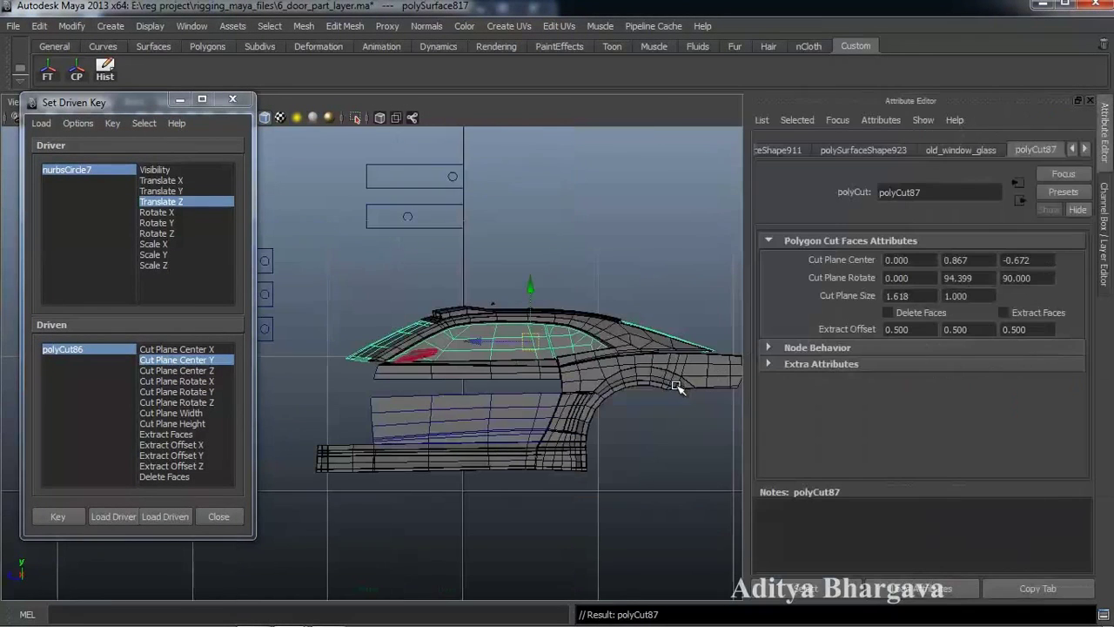
left_click(817, 594)
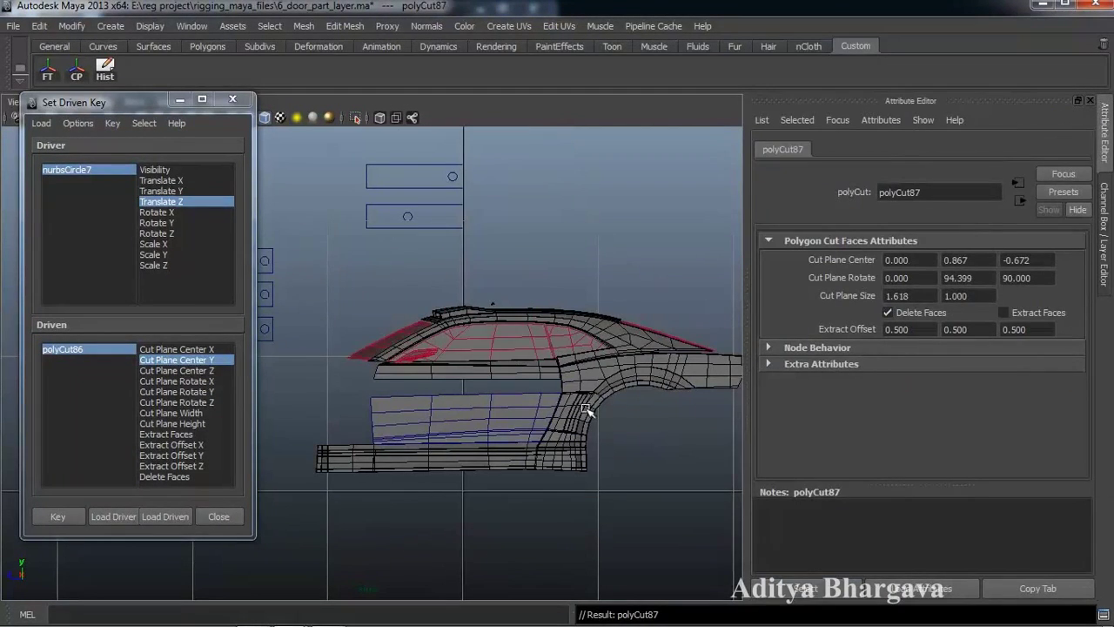
left_click(174, 516)
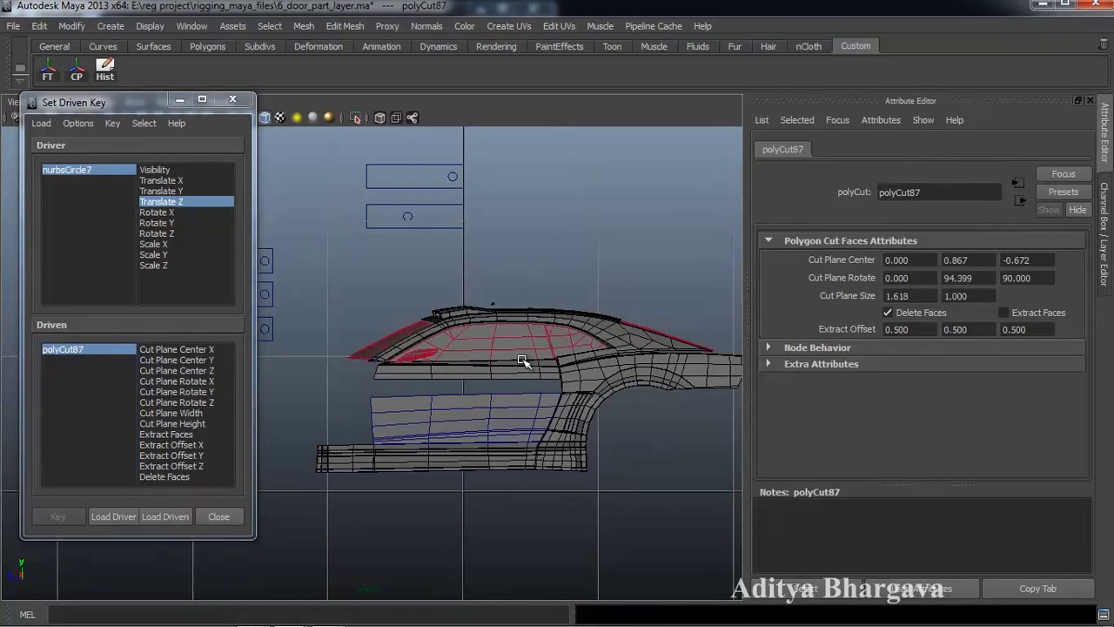
In the perspective view, key polyCut87's Cut Plane Center Y at 0.867 against the circle control's Translate Z.
key("ctrl+a")
key("space")
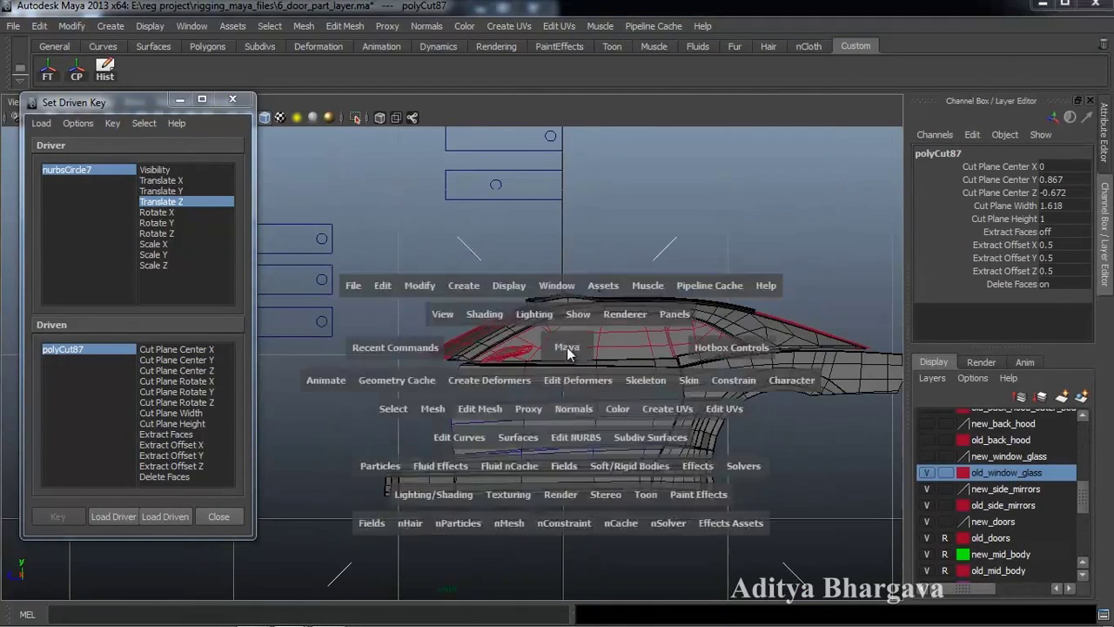
left_click_drag(574, 321, 574, 310)
mouse_move(589, 417)
left_mouse_down("alt")
mouse_move(582, 375)
mouse_move(583, 398)
left_mouse_up("alt")
scroll(589, 376, "down", 3)
left_click(177, 359)
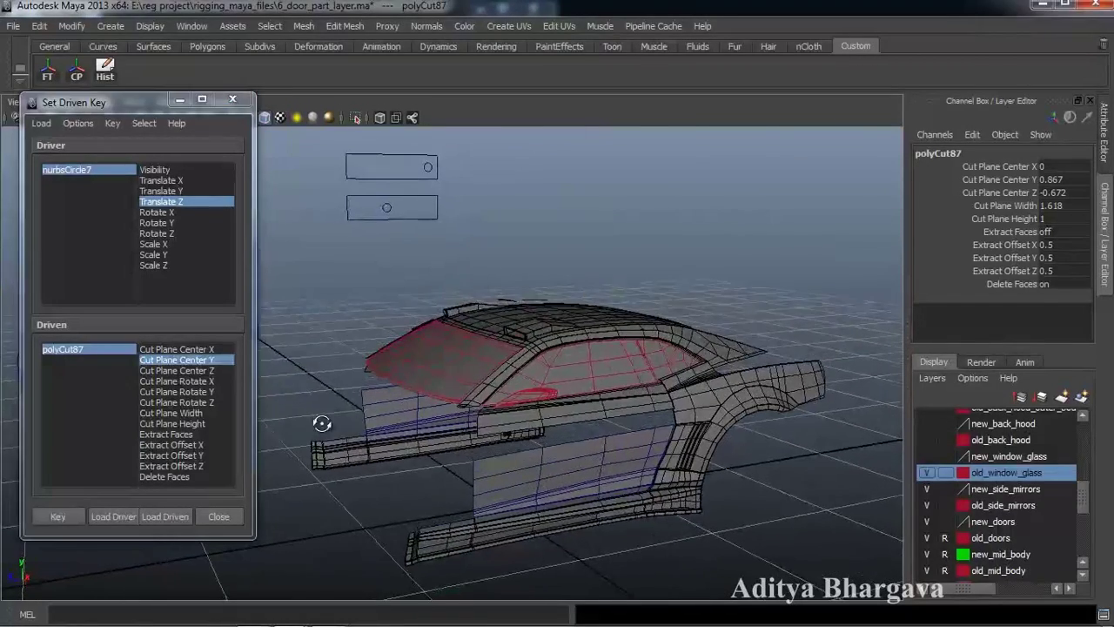
left_click(59, 515)
Slide the circle control along its slider to Translate Z -0.276.
left_click_drag(671, 447, 649, 459, "alt")
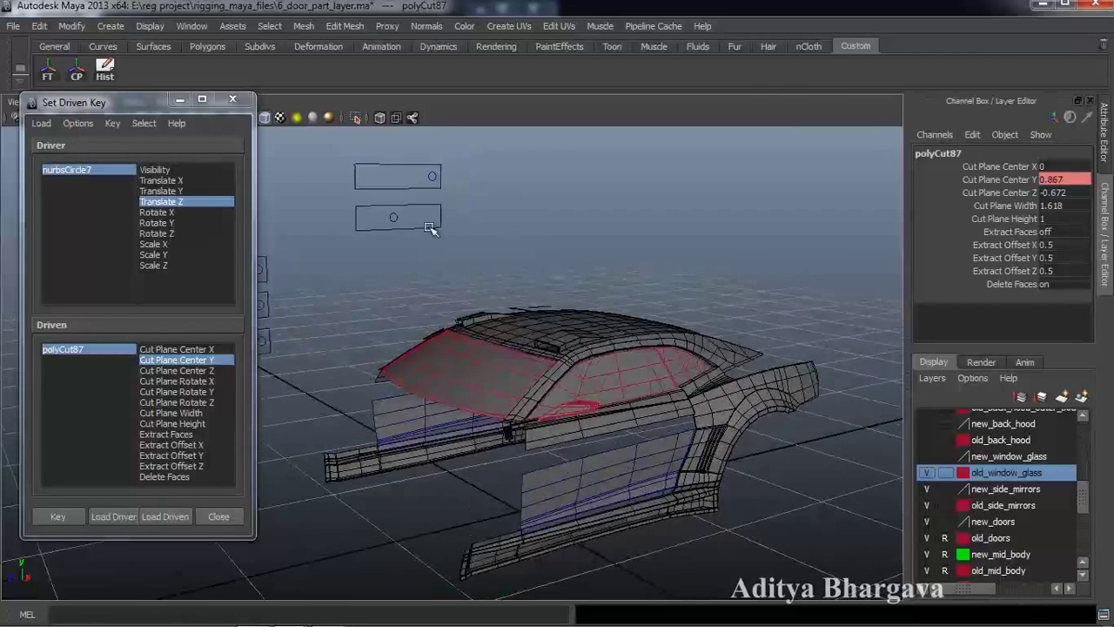
left_click(393, 221)
left_click_drag(346, 221, 350, 221)
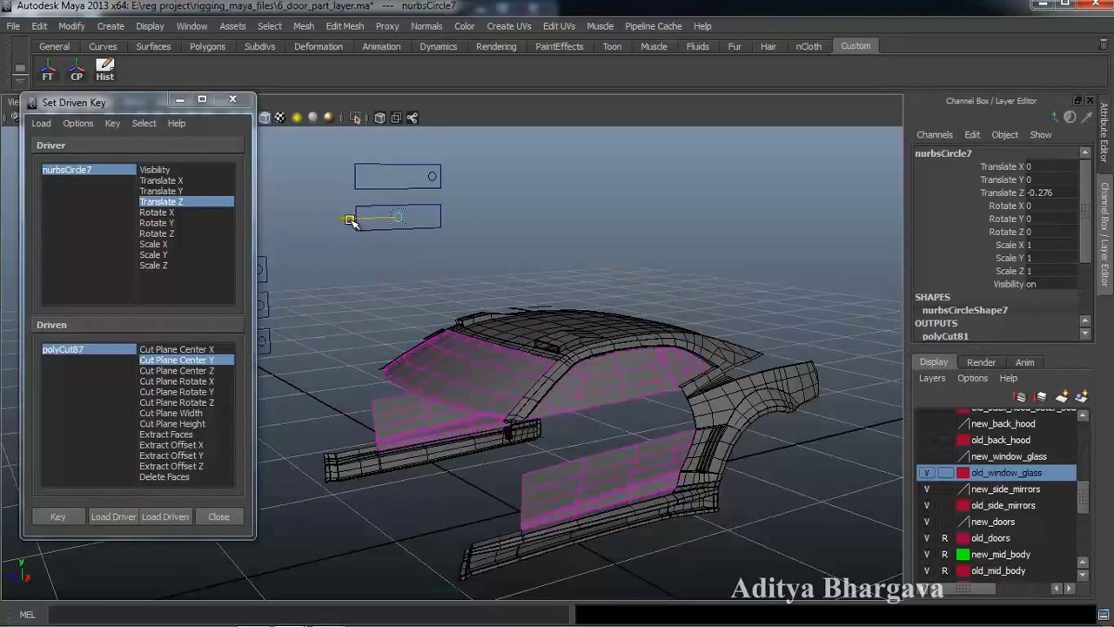
left_click_drag(564, 418, 609, 438, "alt")
scroll(560, 421, "up", 2)
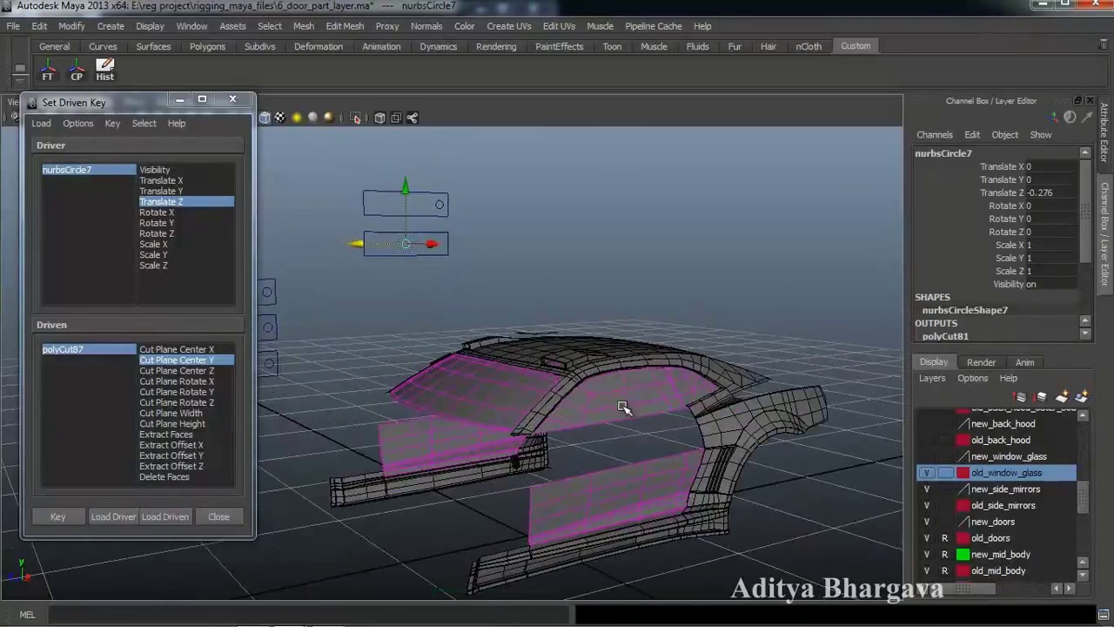
Raise polyCut87's Cut Plane Center Y to 1.367 to cut away the old window glass, and set the driven key.
left_click(623, 407)
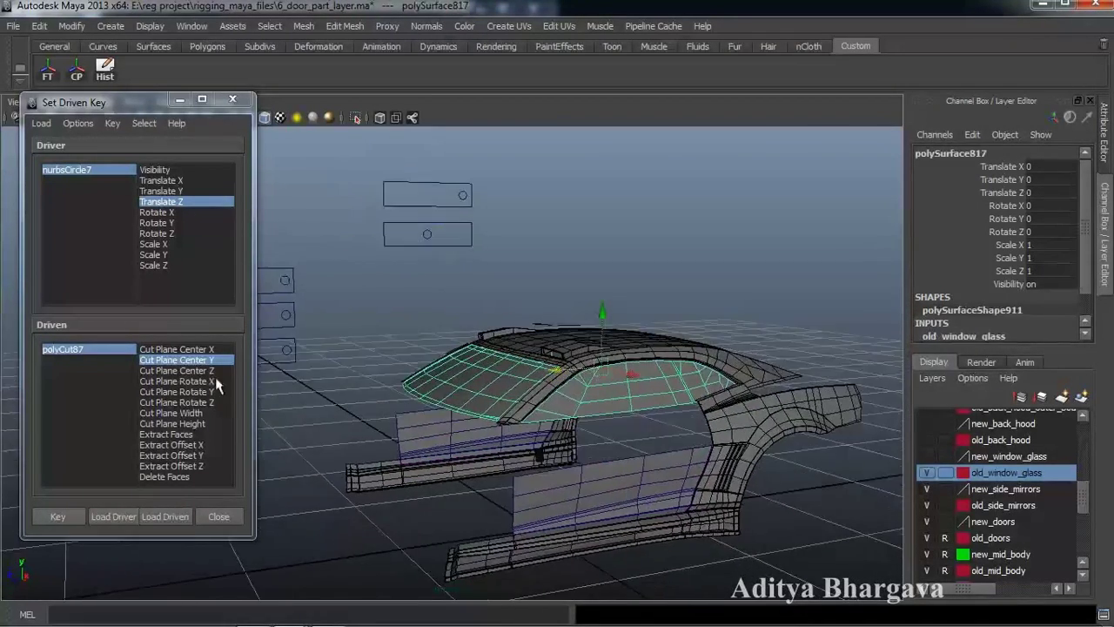
left_click(122, 351)
left_click(1007, 179)
middle_click_drag(755, 261, 794, 272)
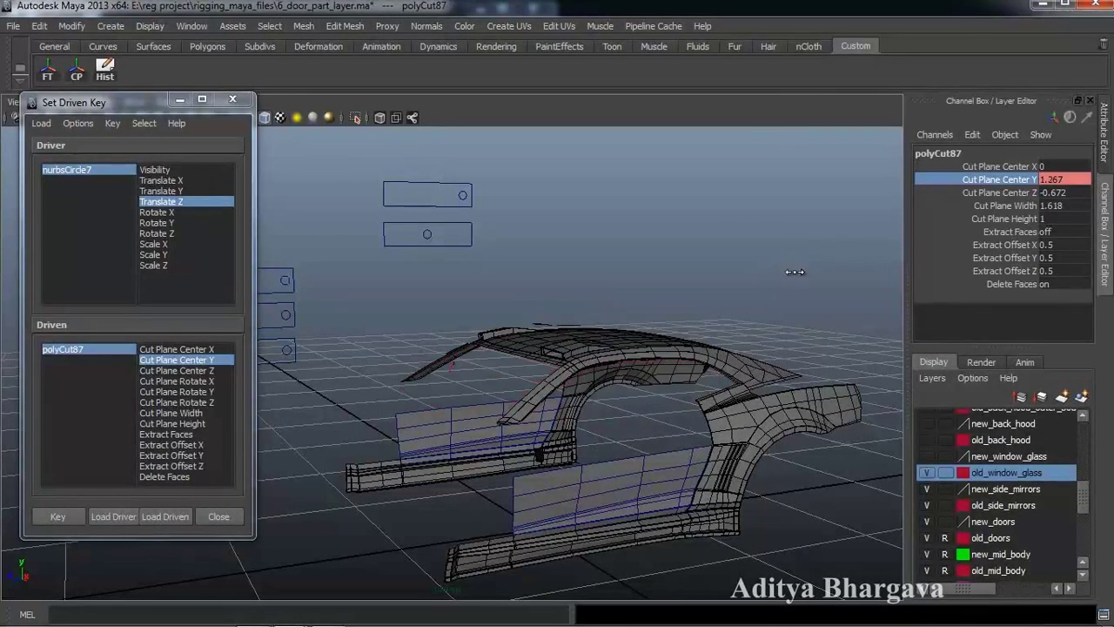
left_click_drag(756, 294, 753, 301, "alt")
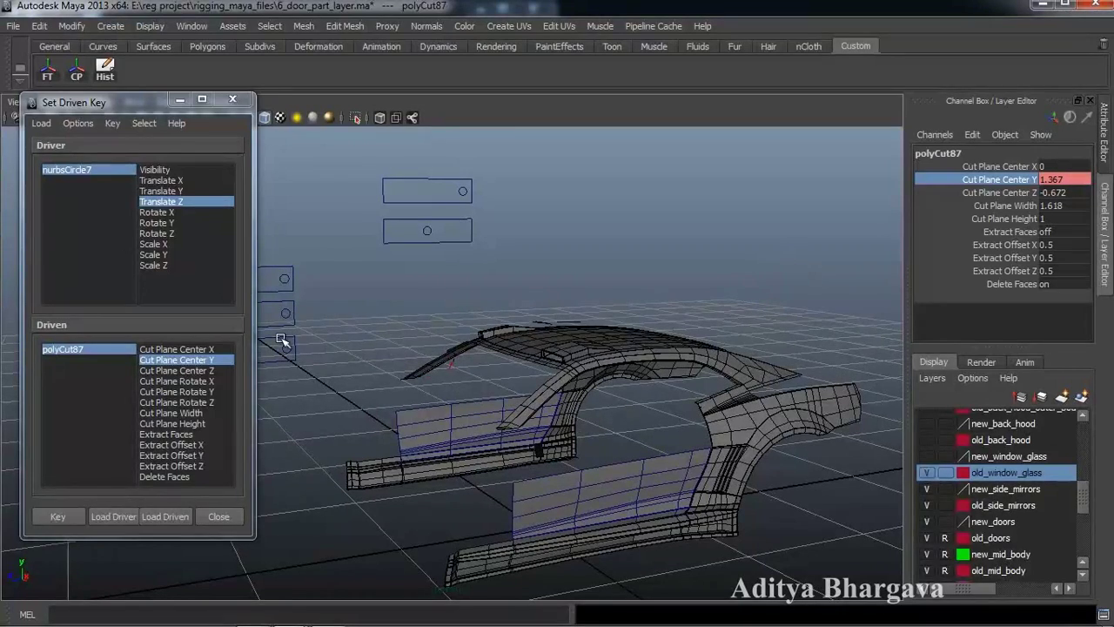
left_click(57, 517)
Show the new_window_glass layer and select the new window glass.
left_click_drag(497, 430, 520, 434, "alt")
scroll(552, 427, "up", 3)
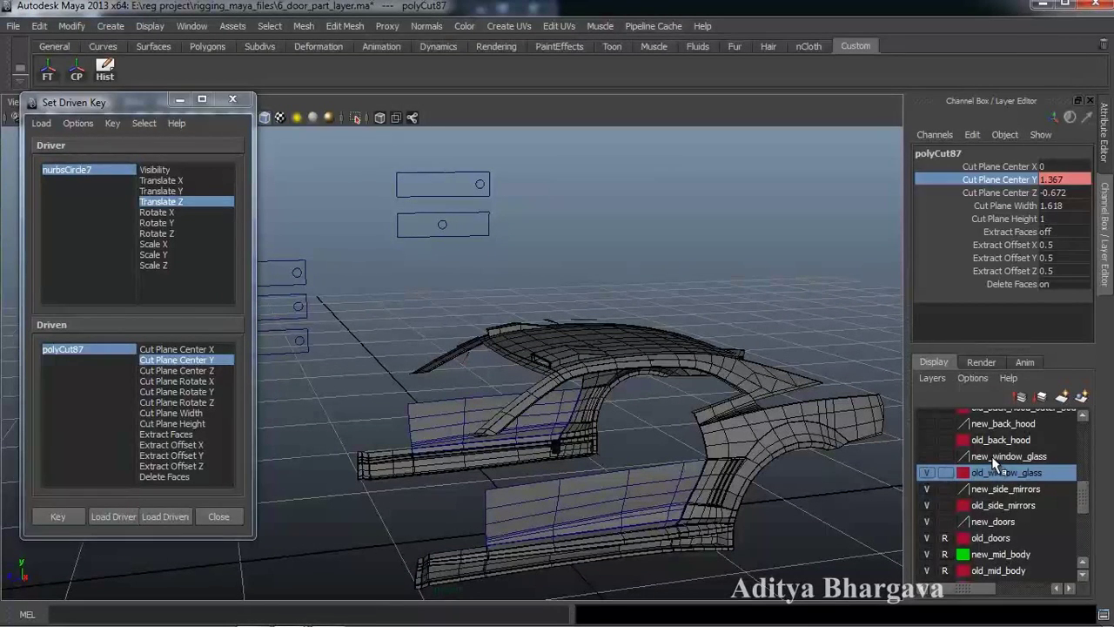
left_click(988, 457)
left_click(926, 456)
left_click_drag(687, 477, 740, 426, "alt")
scroll(770, 420, "up", 2)
left_click(688, 380)
left_click_drag(687, 457, 566, 348, "alt")
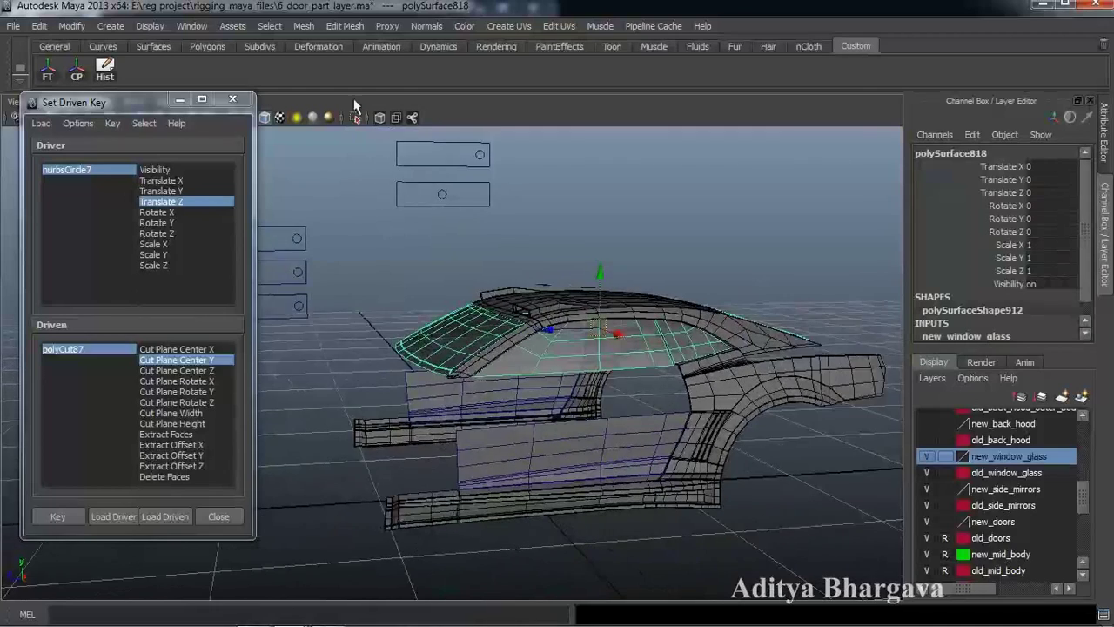
Cut the new window glass with the Cut Faces Tool along its lower edge in the side view.
left_click(350, 27)
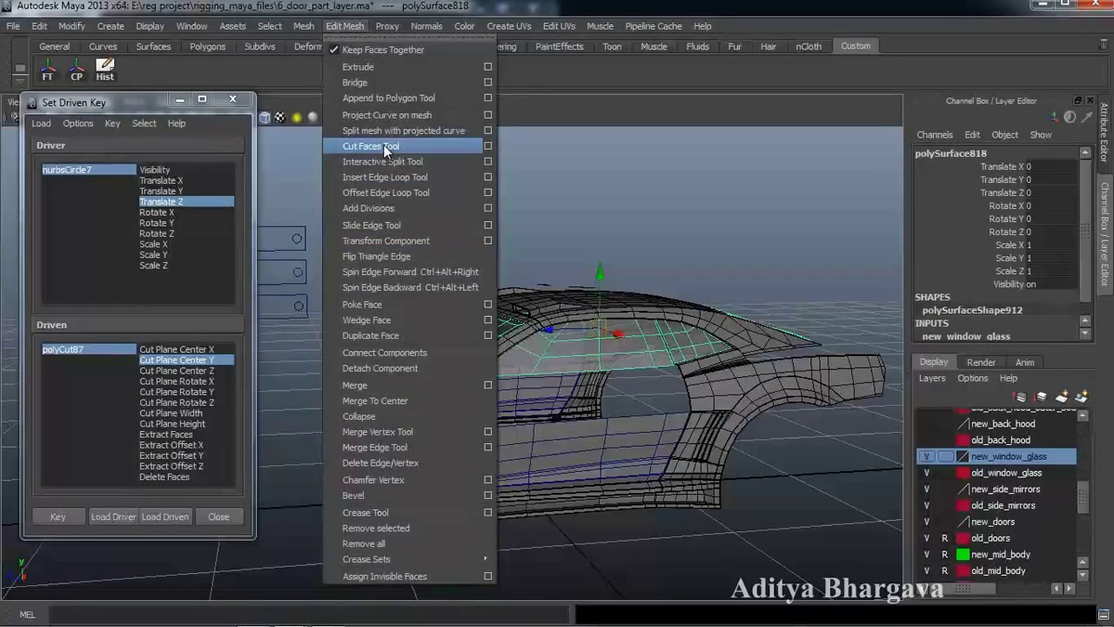
left_click(383, 145)
key("1")
left_click_drag(623, 333, 609, 342, "alt")
key("space")
key("space")
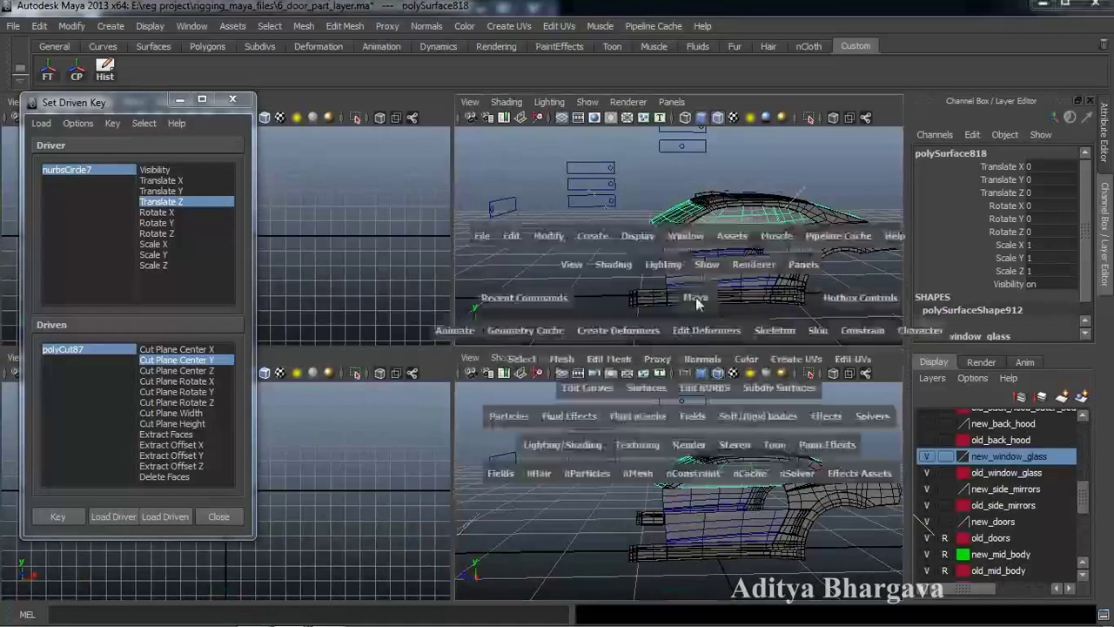
key("space")
left_click(712, 333)
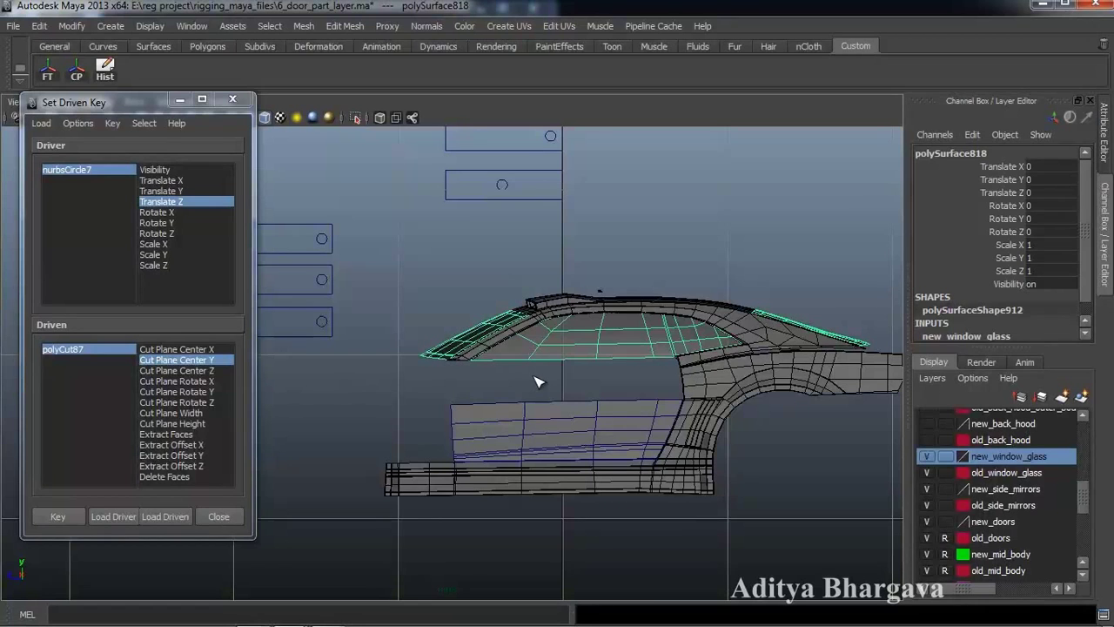
key("g")
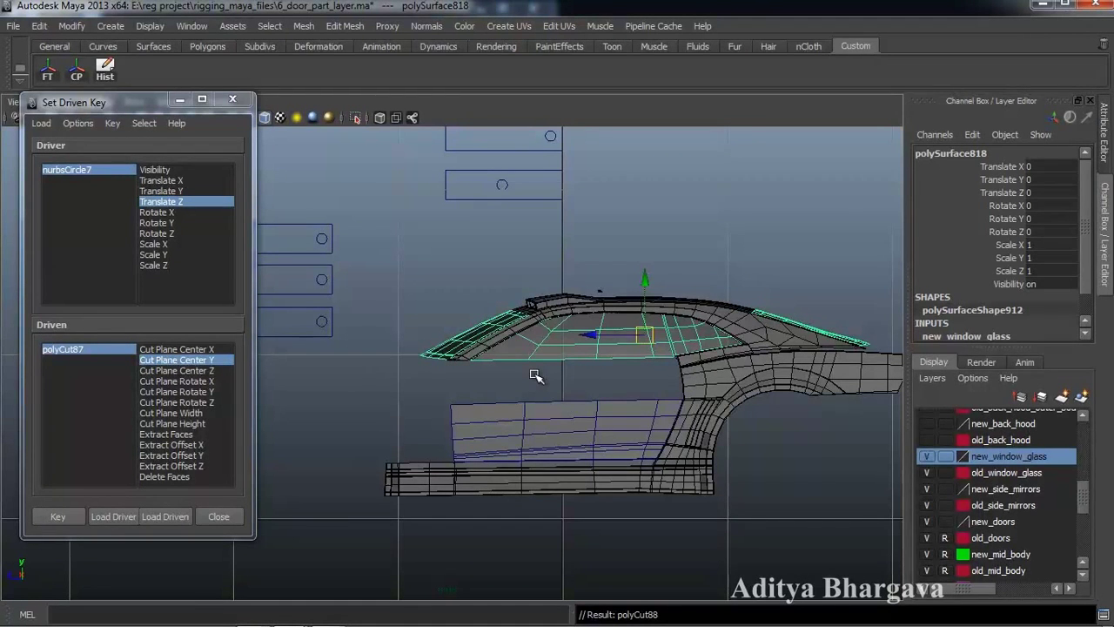
Enable Delete Faces on the new window glass's polyCut88 and load that node as the driven object.
key("ctrl+a")
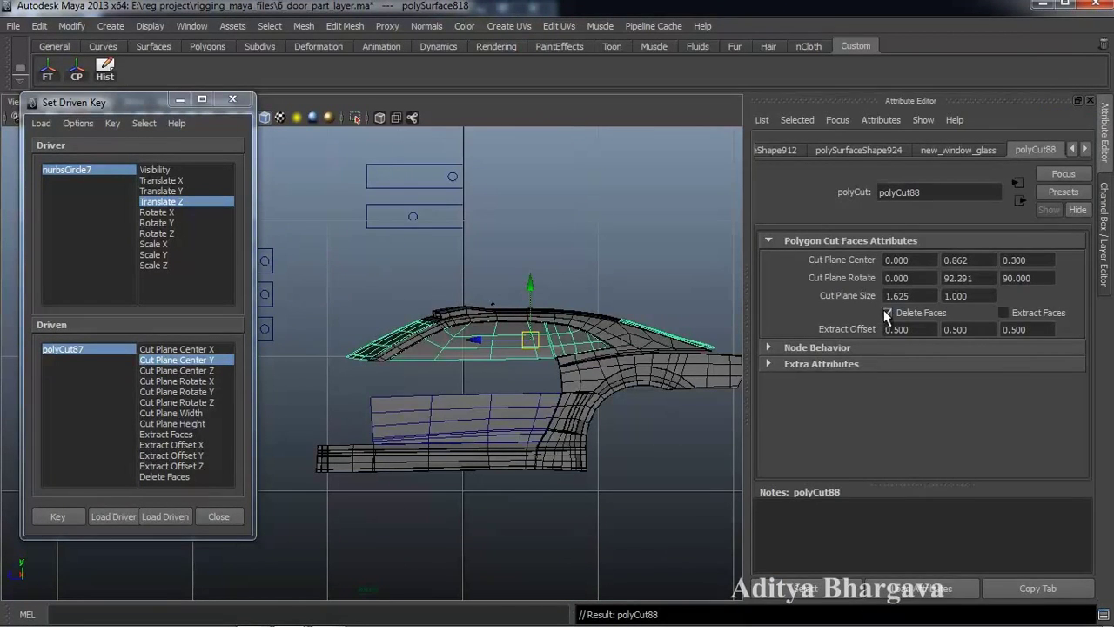
left_click(805, 588)
key("ctrl+a")
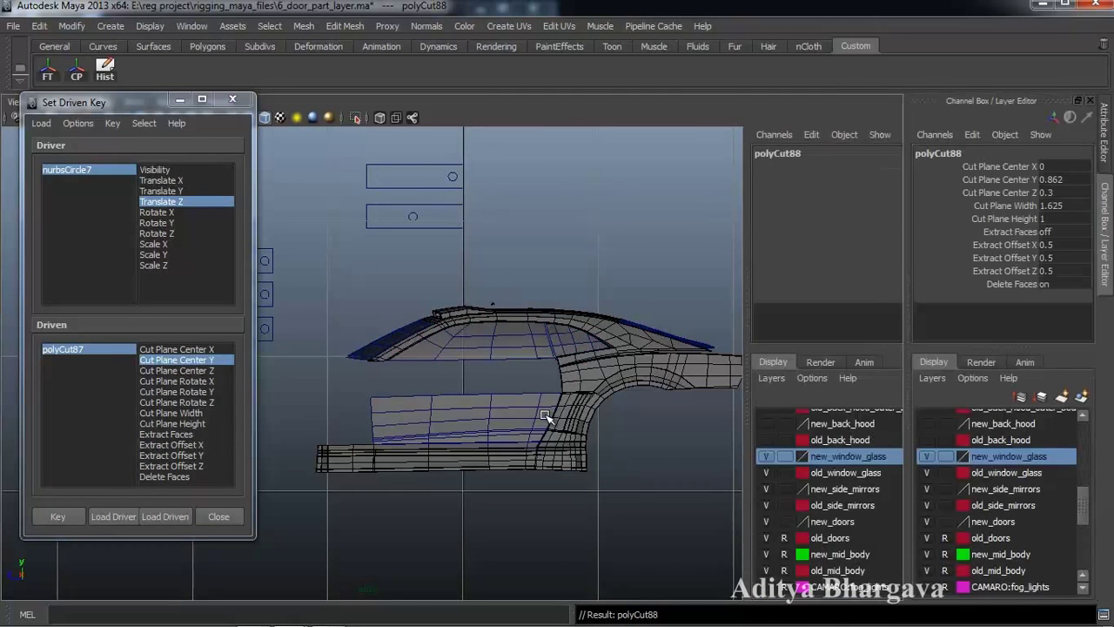
left_click(159, 516)
Raise polyCut88's Cut Plane Center Y to 1.862 to hide the new window glass and set the first driven key.
left_click(209, 360)
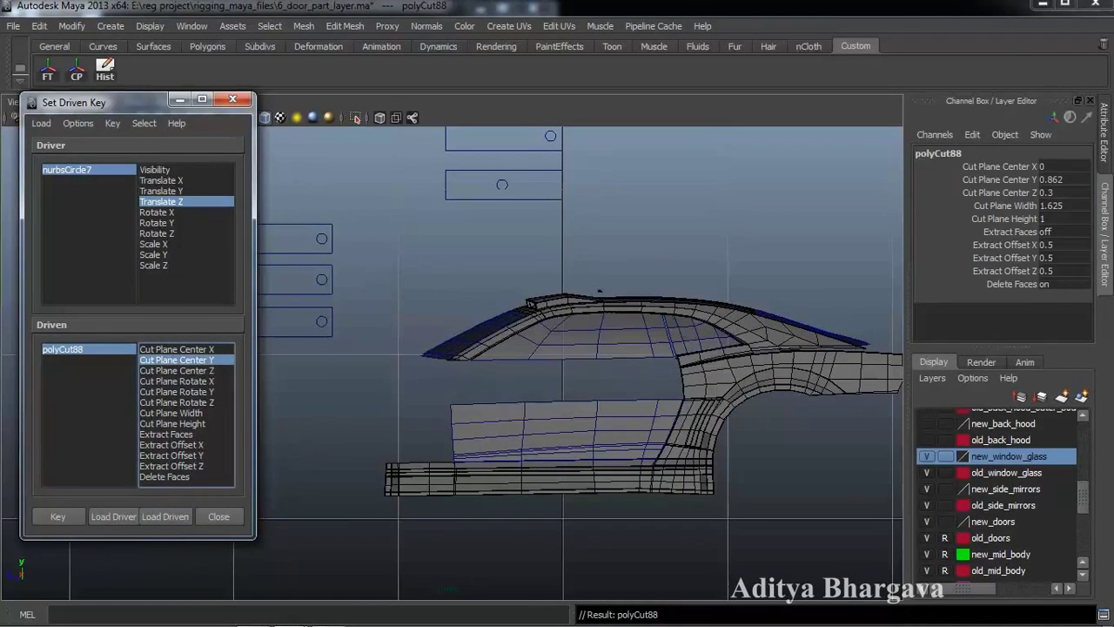
left_click(1013, 176)
middle_click_drag(778, 254, 812, 271)
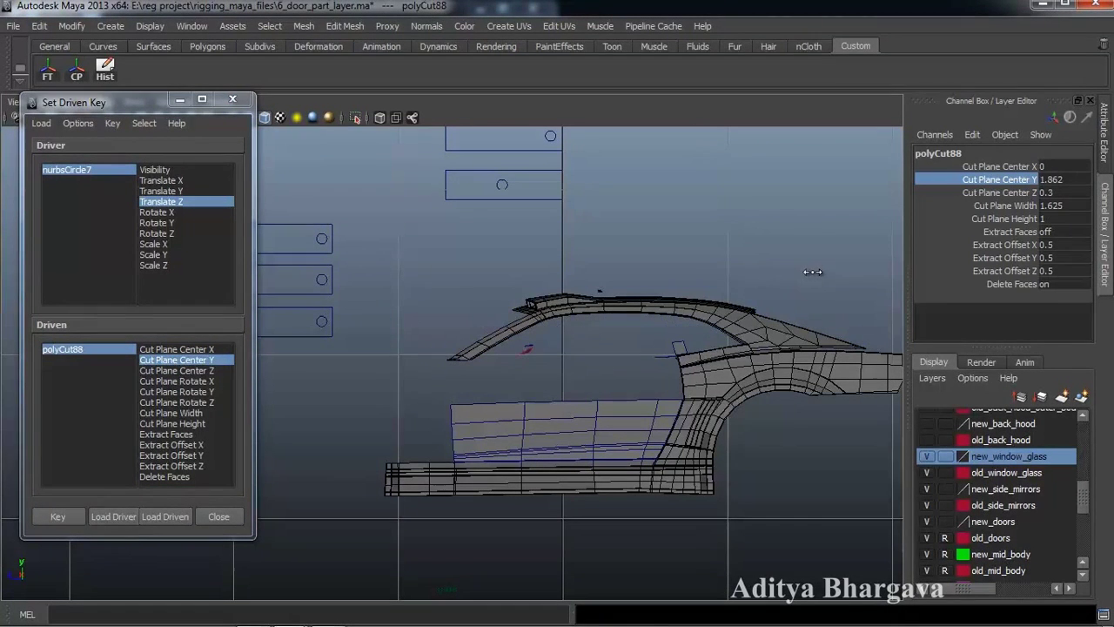
middle_click_drag(629, 275, 611, 308, "alt")
left_click(58, 516)
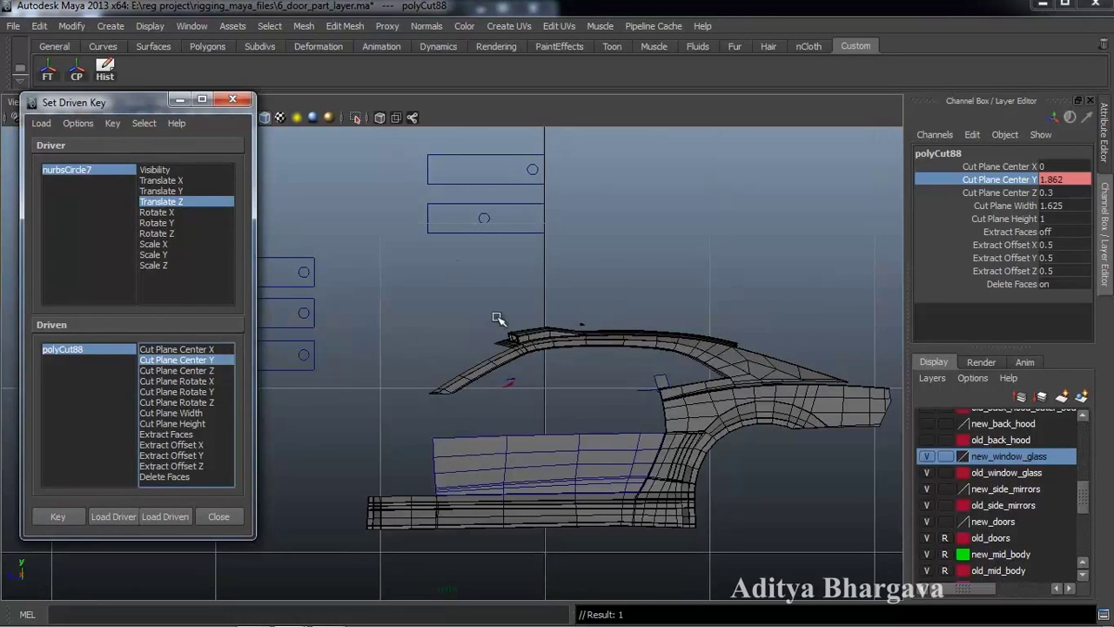
Slide the circle control farther along its slider to Translate Z -0.415.
left_click(481, 223)
left_click(461, 226)
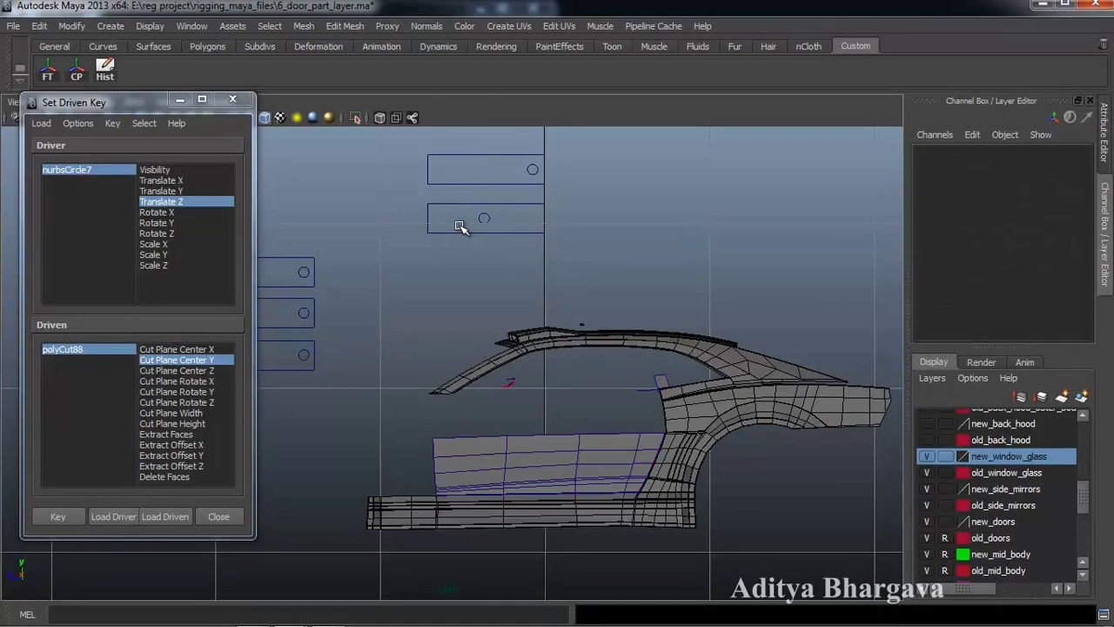
left_click(484, 218)
left_click_drag(438, 222, 462, 230)
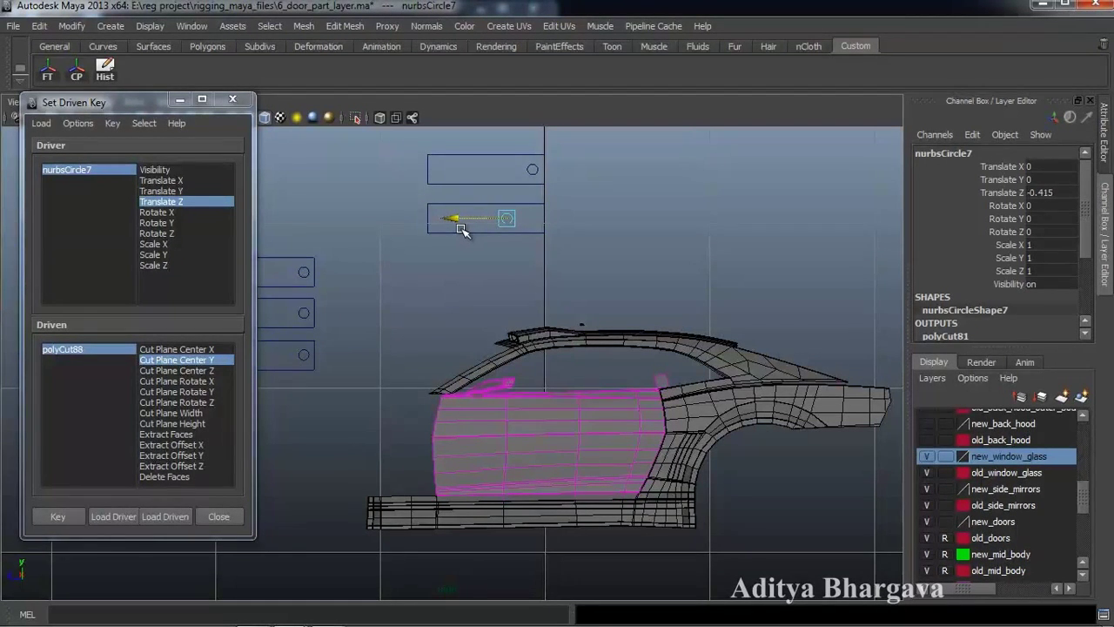
Lower polyCut88's Cut Plane Center Y to -5.738 to reveal the new window glass, and set the driven key.
left_click(122, 352)
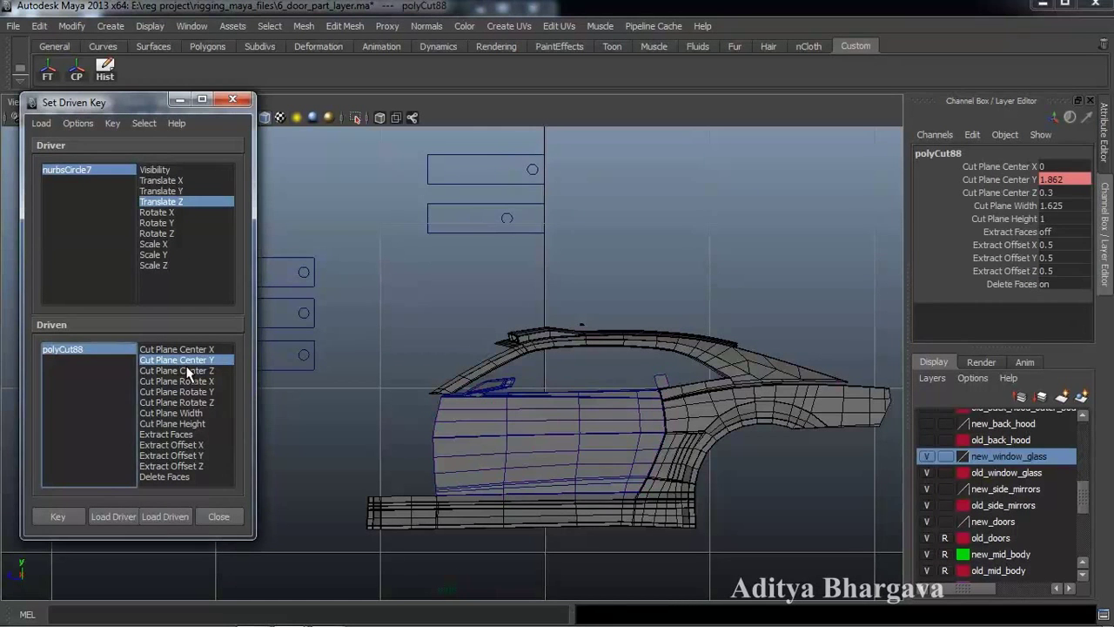
left_click(1018, 181)
middle_click_drag(723, 276, 657, 283)
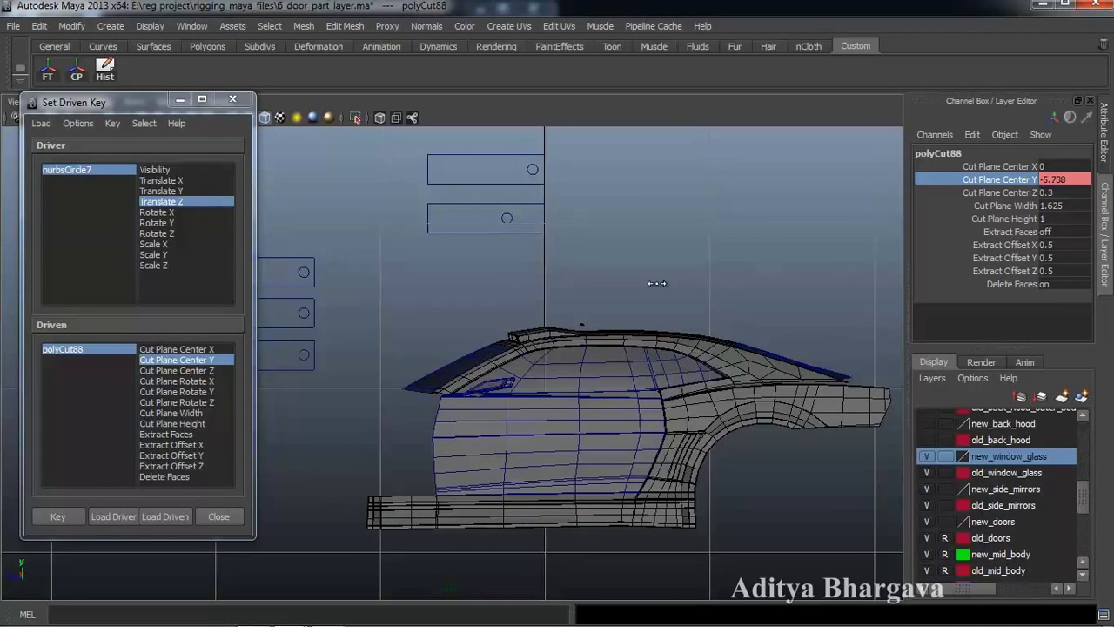
key("space")
left_click_drag(671, 333, 616, 388)
scroll(627, 365, "down", 4)
middle_click_drag(636, 344, 635, 384, "alt")
left_click_drag(635, 385, 638, 379, "alt")
left_click(60, 522)
scroll(497, 497, "up", 2)
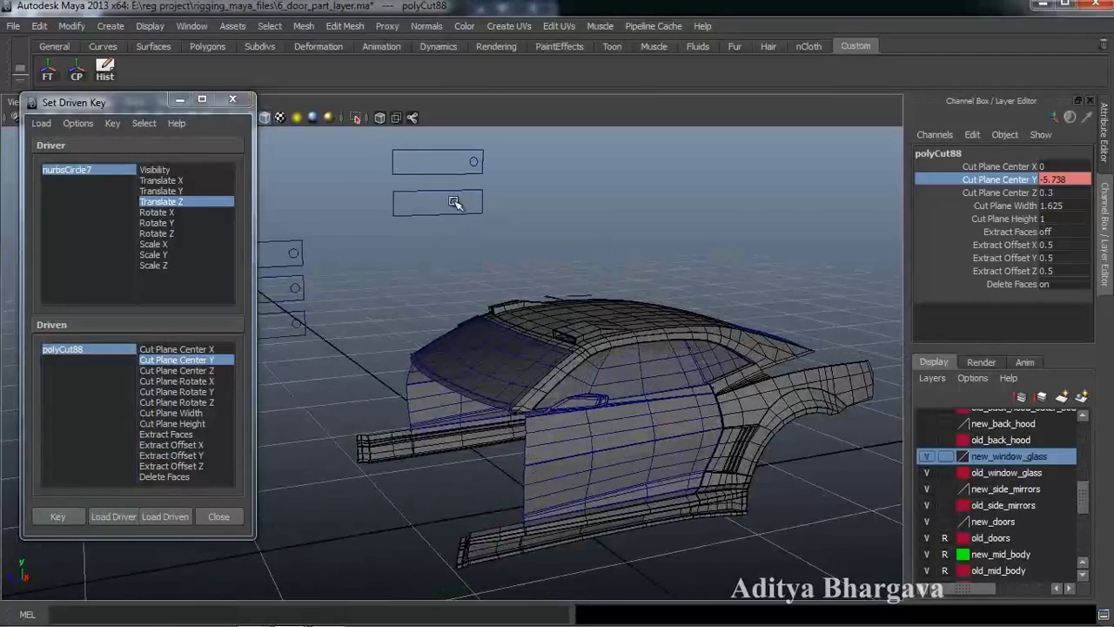
Return the circle control to Translate Z 0 and save the scene.
left_click(454, 202)
left_click_drag(418, 205, 280, 246)
left_click_drag(483, 368, 522, 383, "alt")
left_click(24, 27)
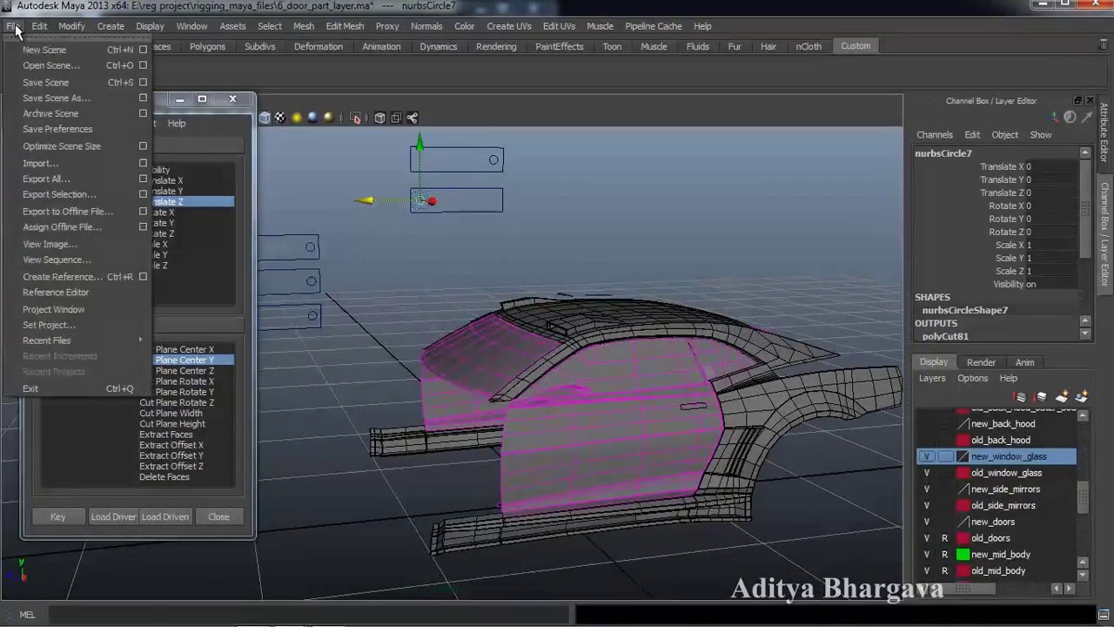
left_click(43, 78)
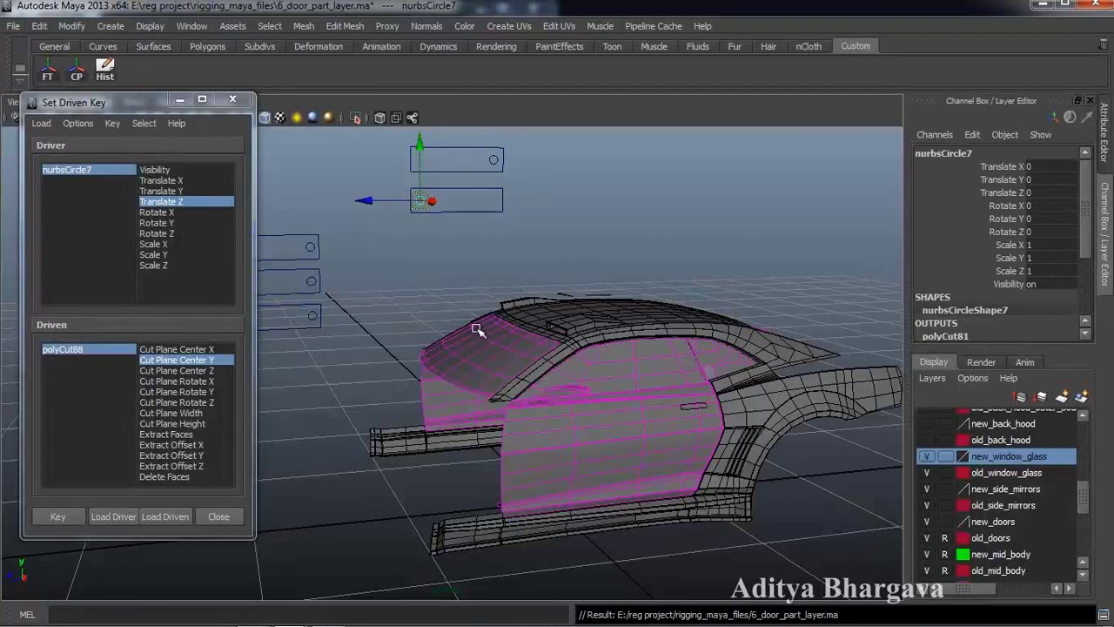